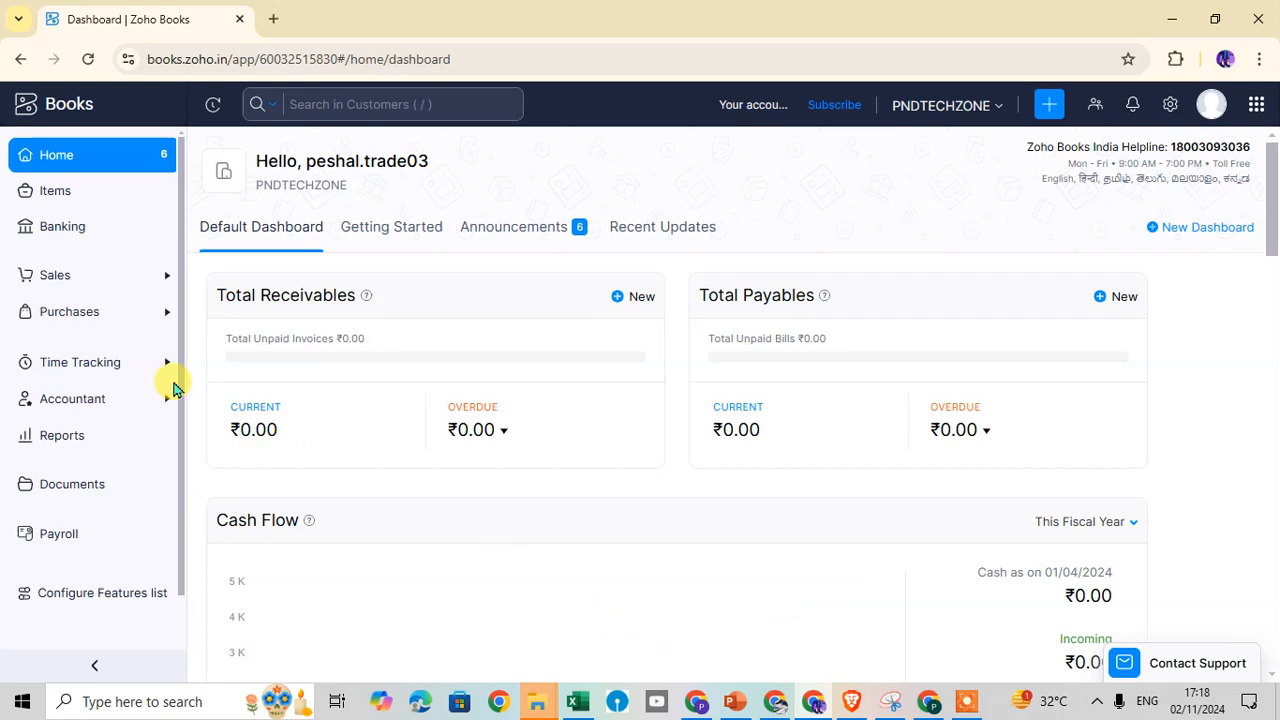
Expand Sales in the sidebar and start a new invoice from Invoices
click(72, 280)
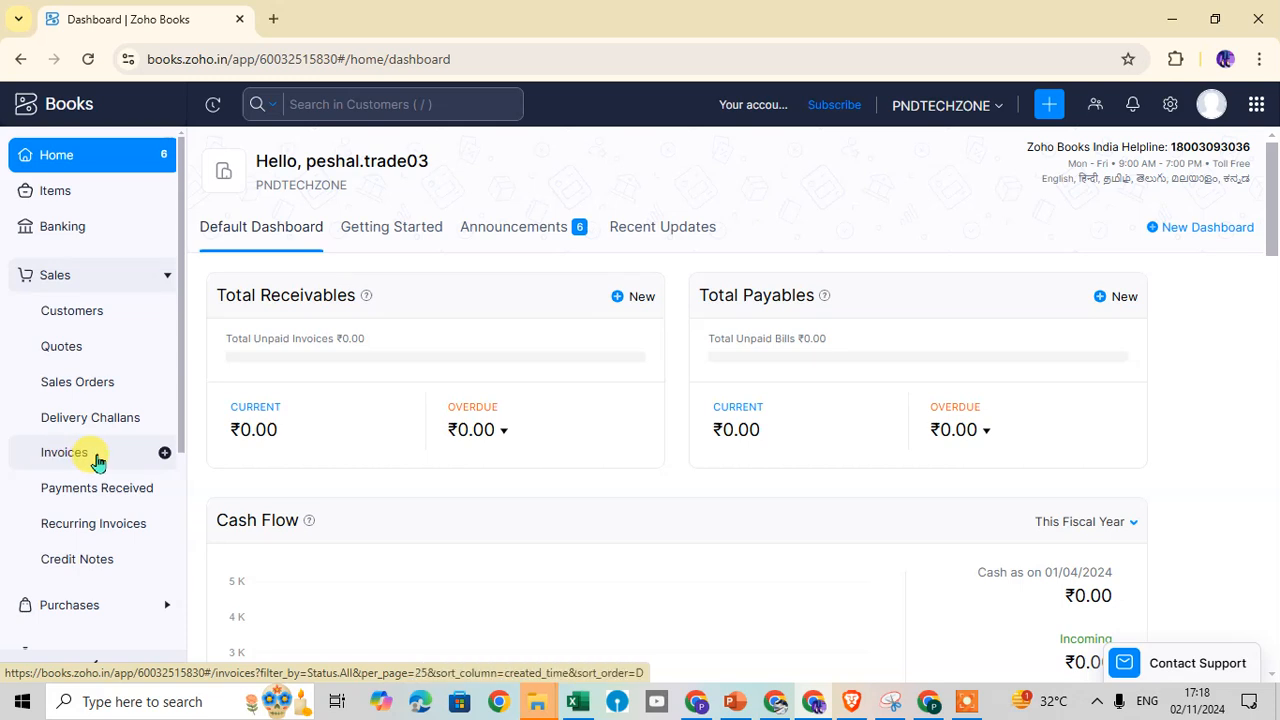
click(165, 456)
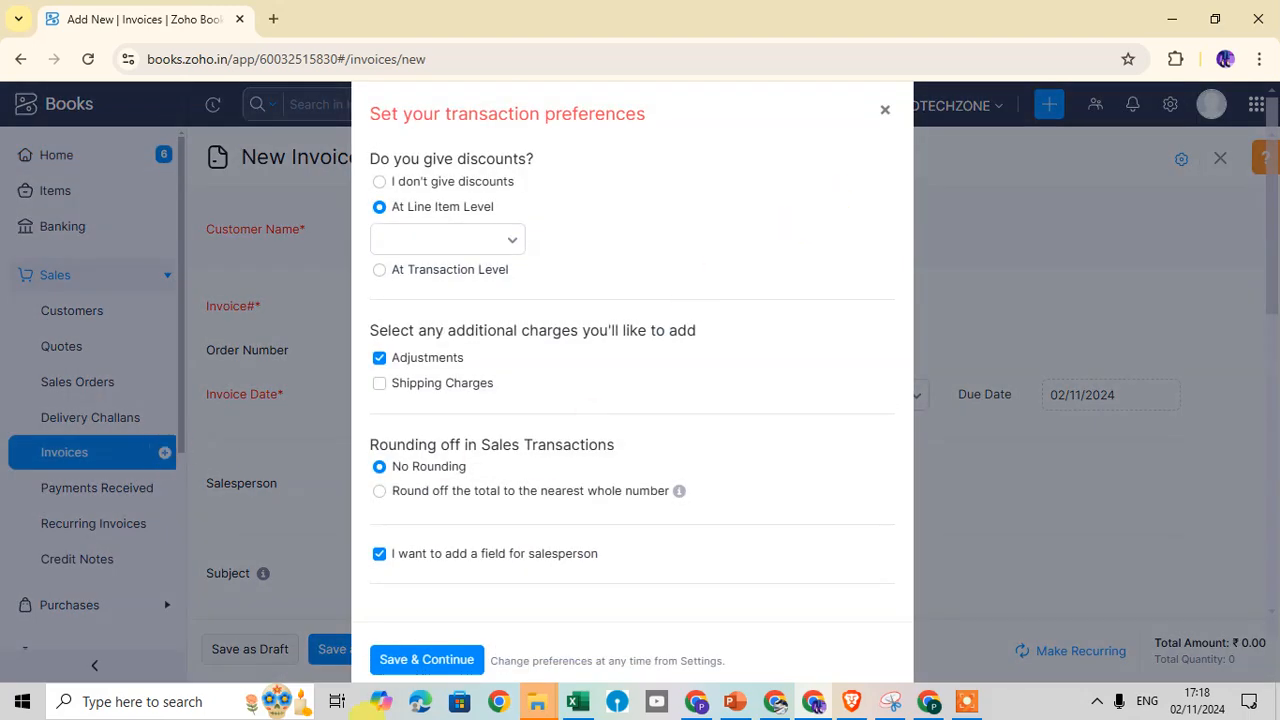
Dismiss the transaction preferences prompt on INV-000001 and open the empty Customer Name list
click(885, 112)
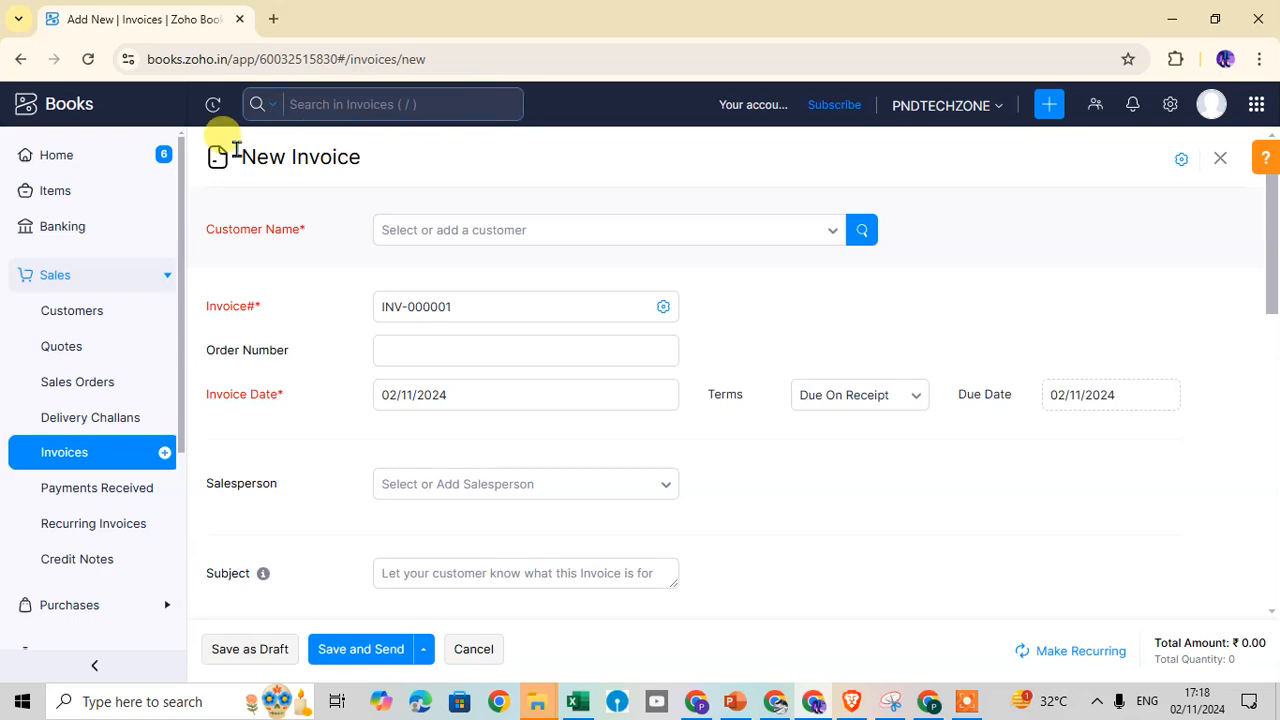
click(447, 405)
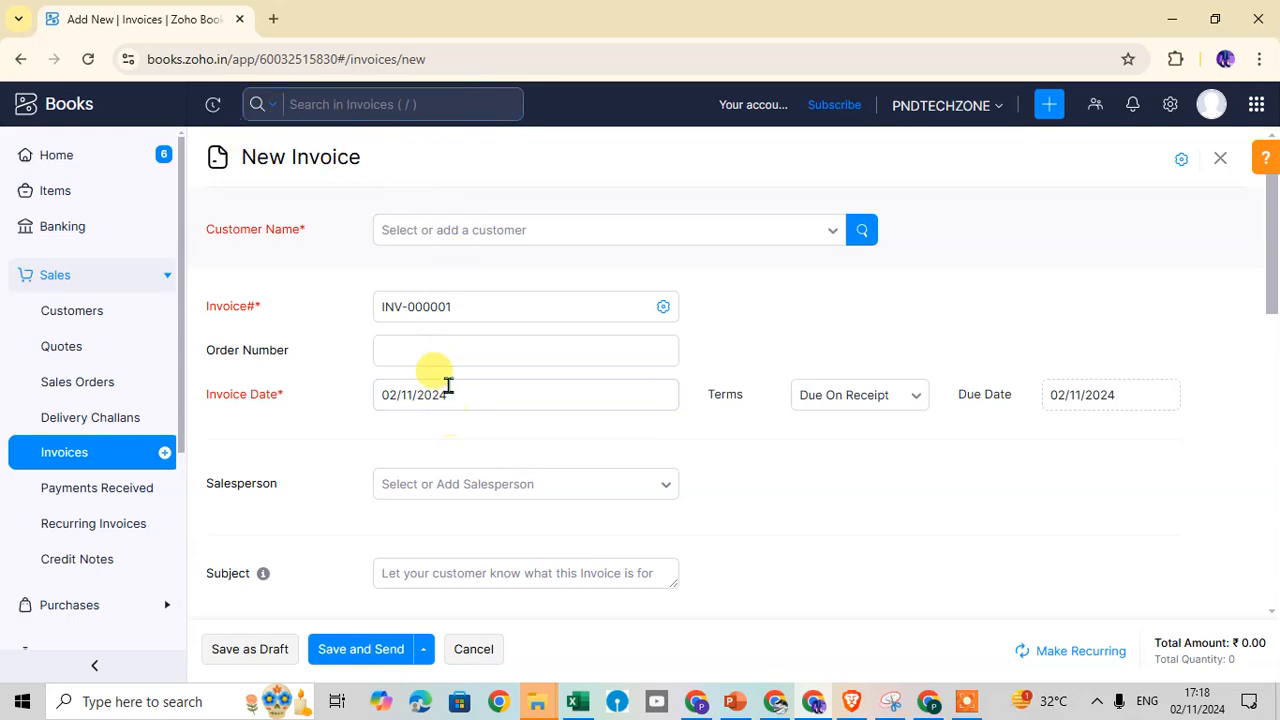
scroll(491, 377, down, 10)
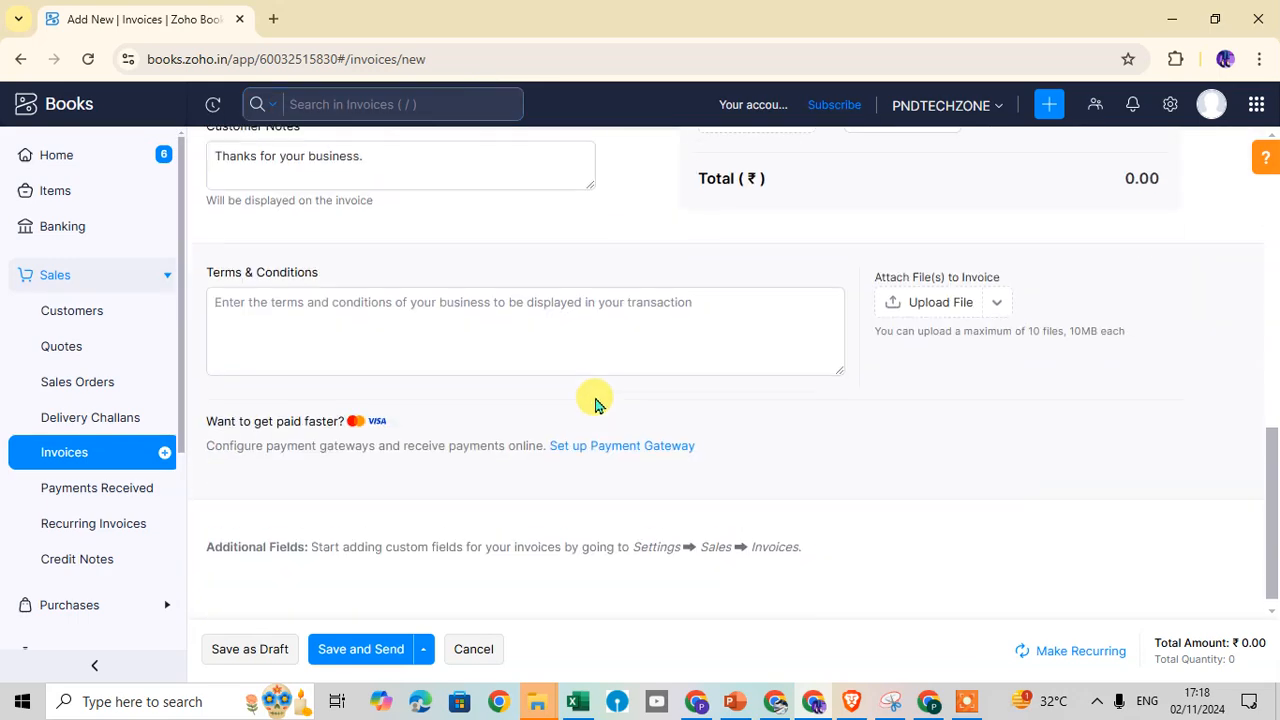
scroll(571, 337, up, 4)
scroll(455, 198, down, 3)
scroll(520, 190, up, 1)
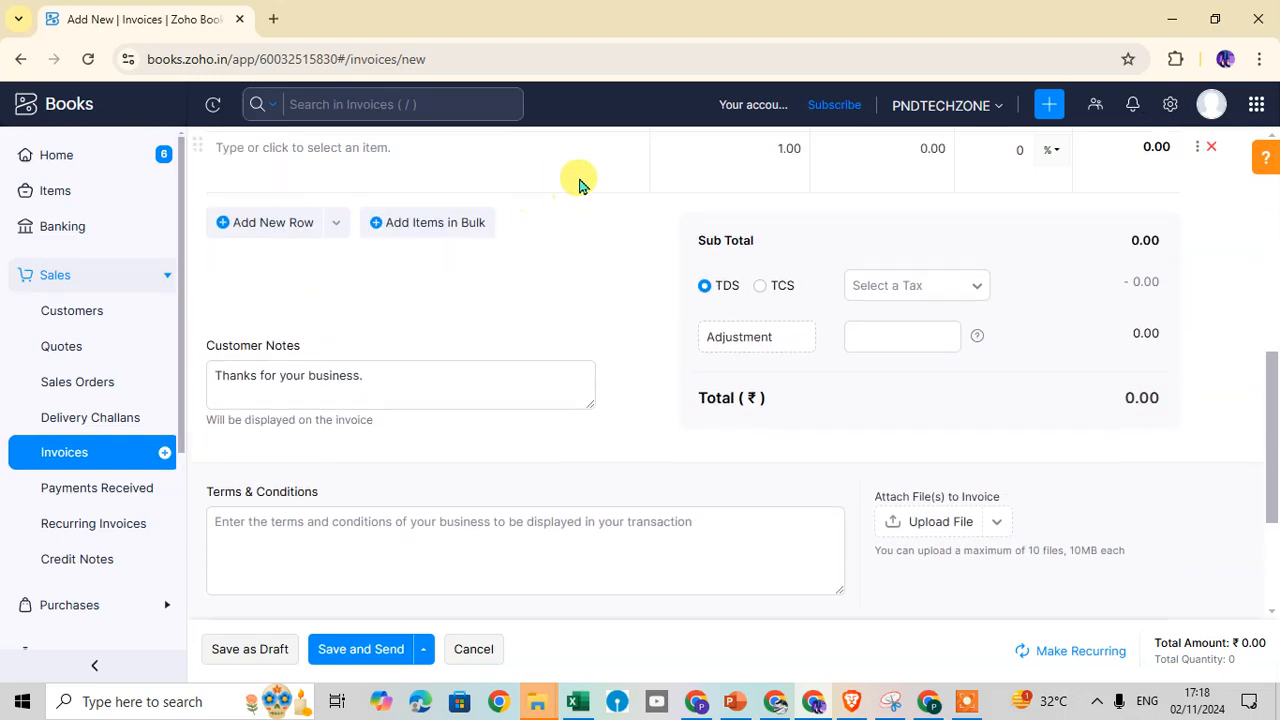
scroll(586, 170, up, 6)
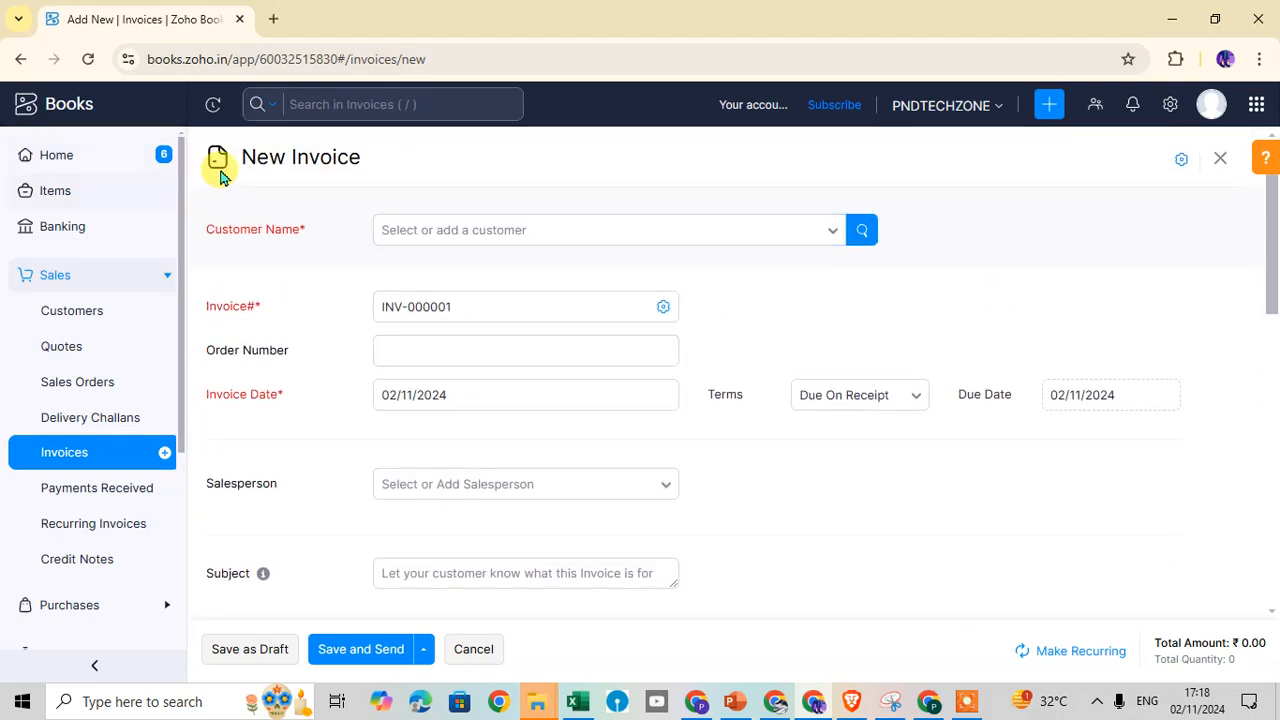
drag(226, 155, 386, 177)
click(445, 170)
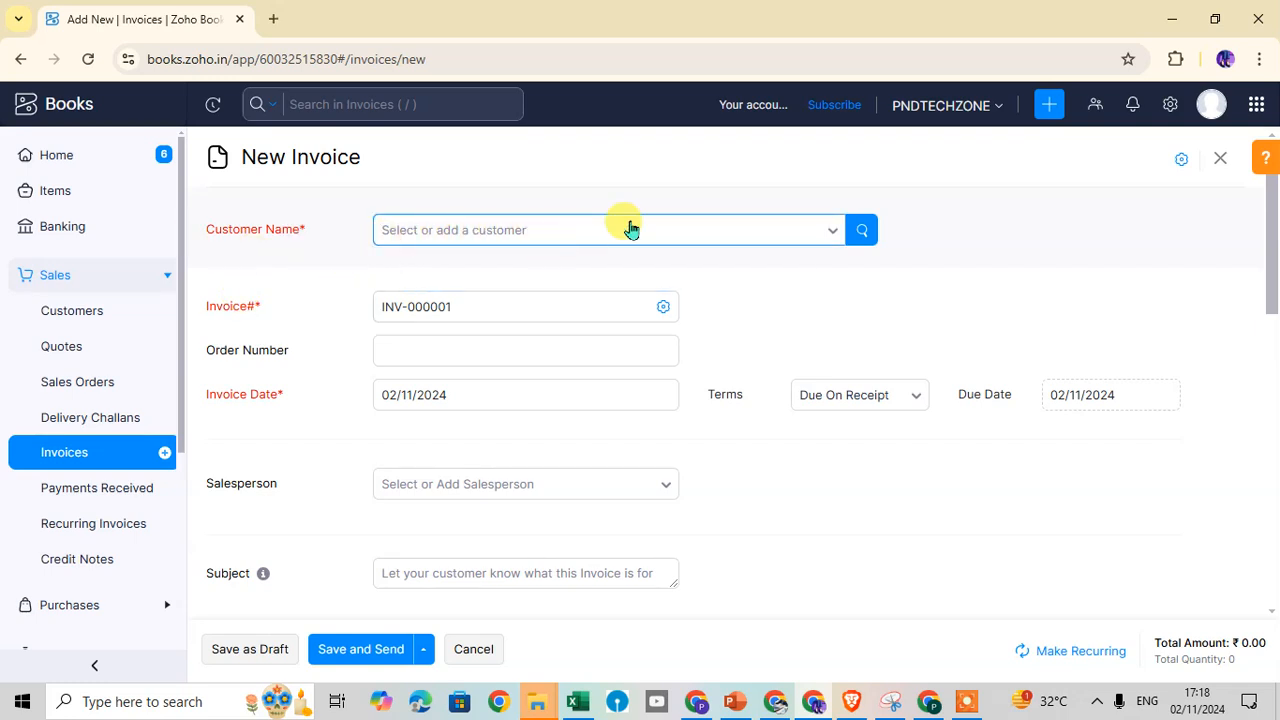
click(822, 238)
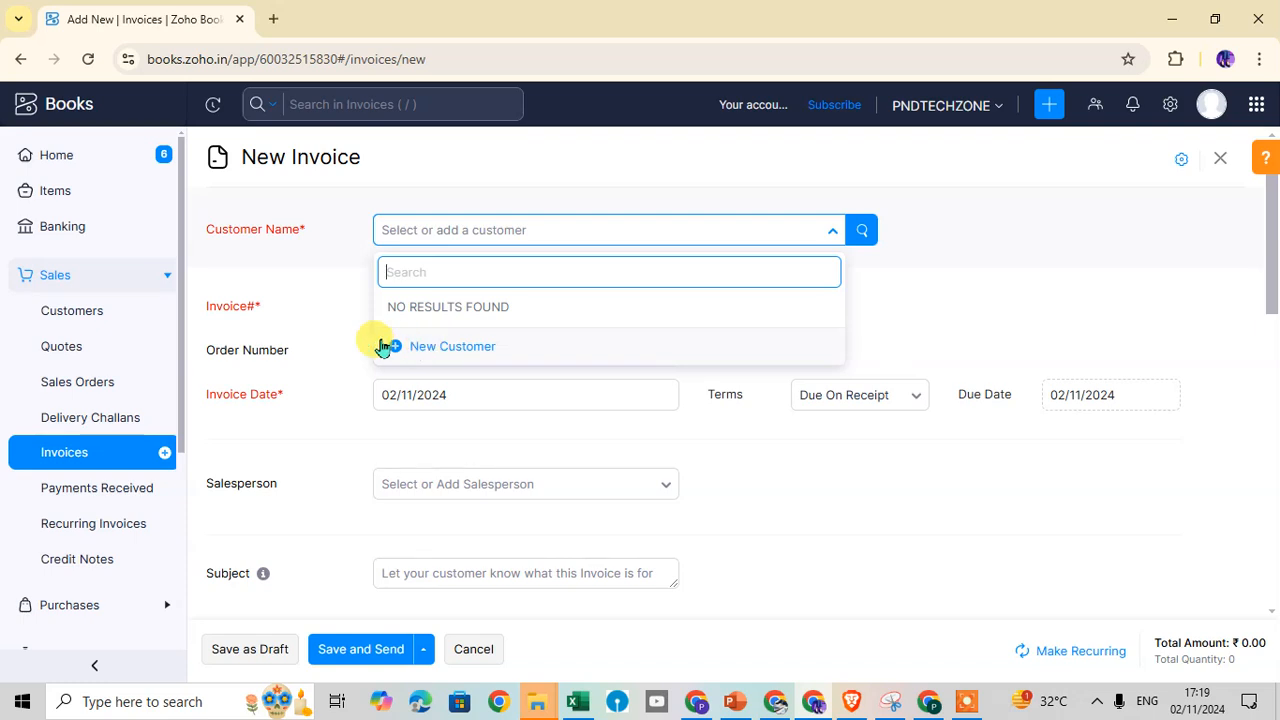
Choose + New Customer and enter the primary contact's first name
click(466, 349)
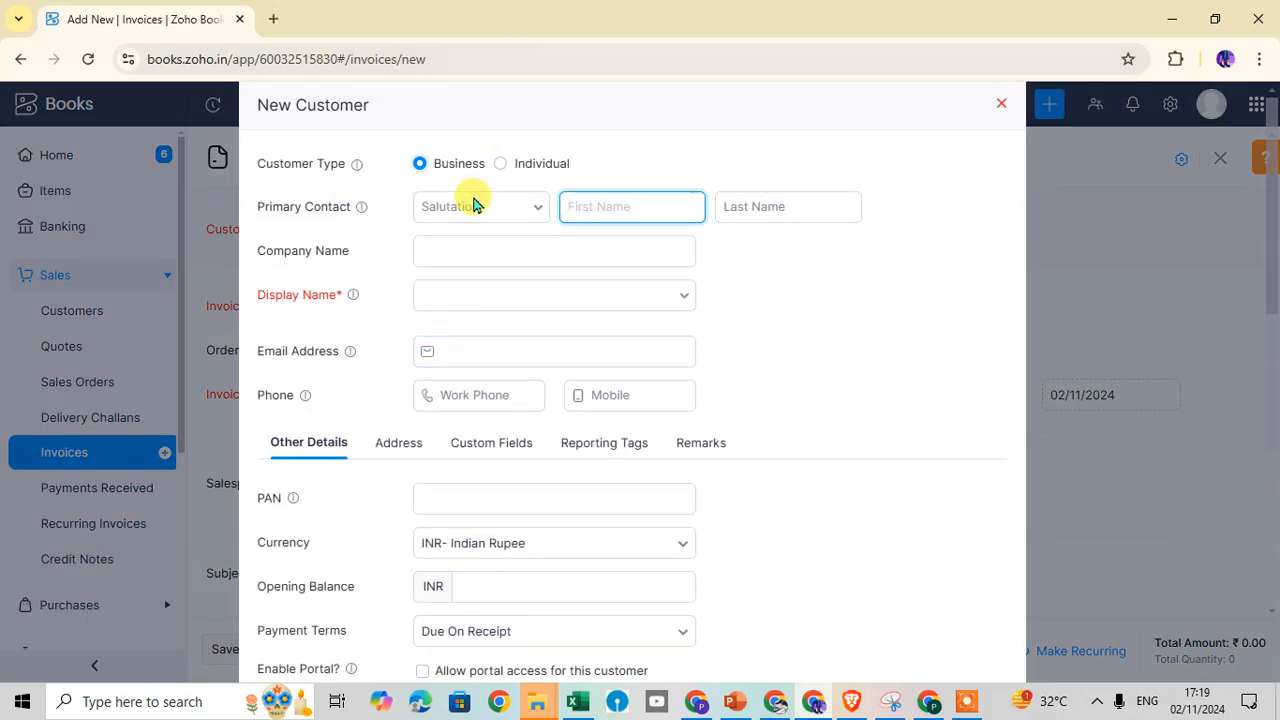
scroll(475, 500, down, 4)
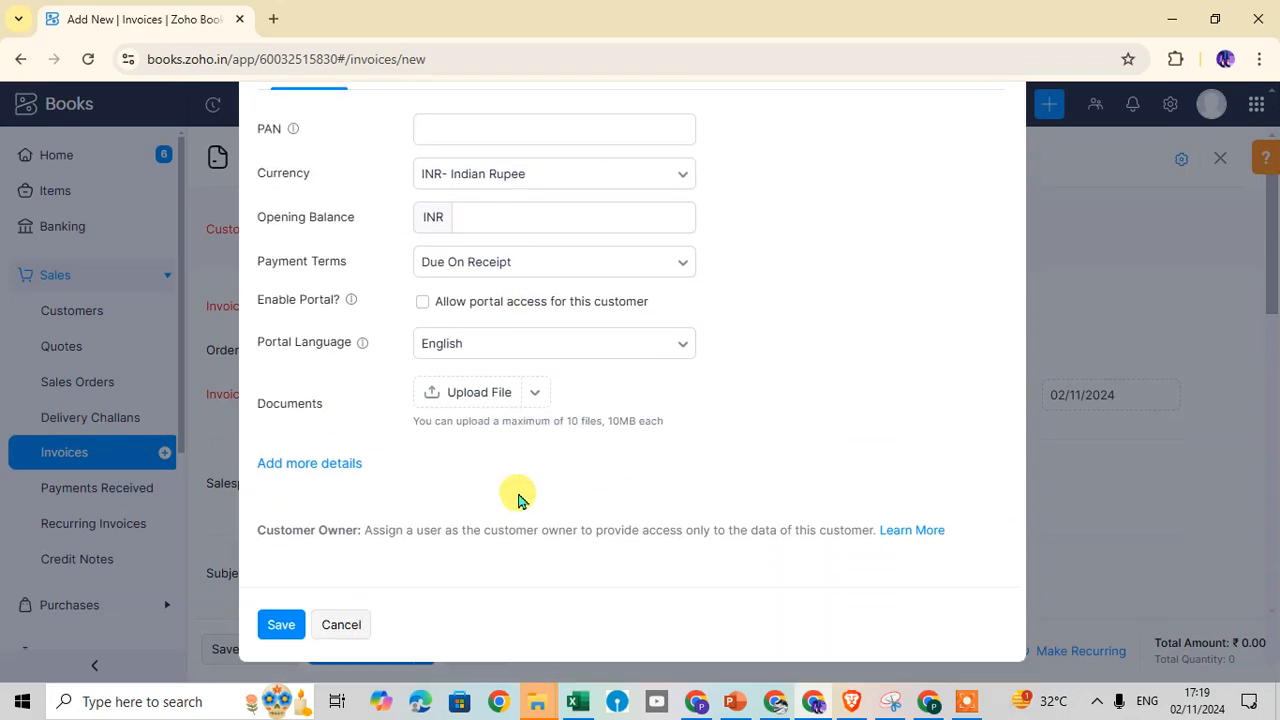
scroll(518, 497, up, 3)
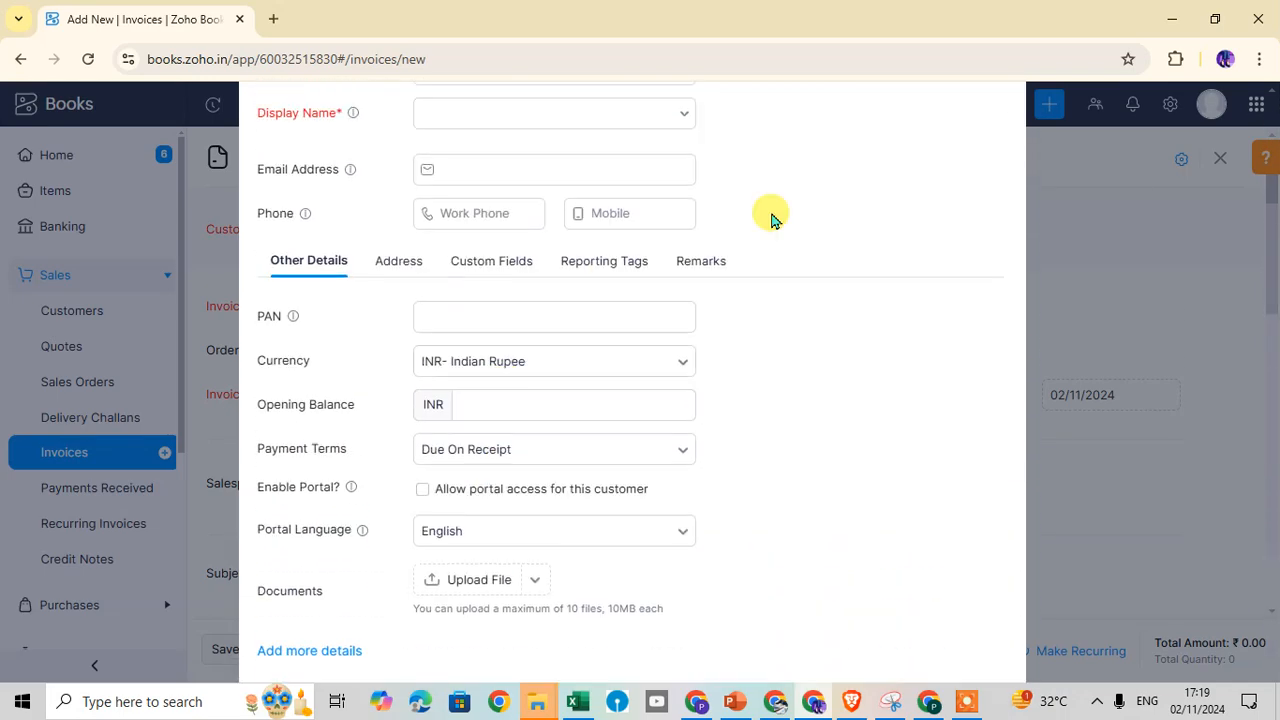
scroll(562, 415, up, 2)
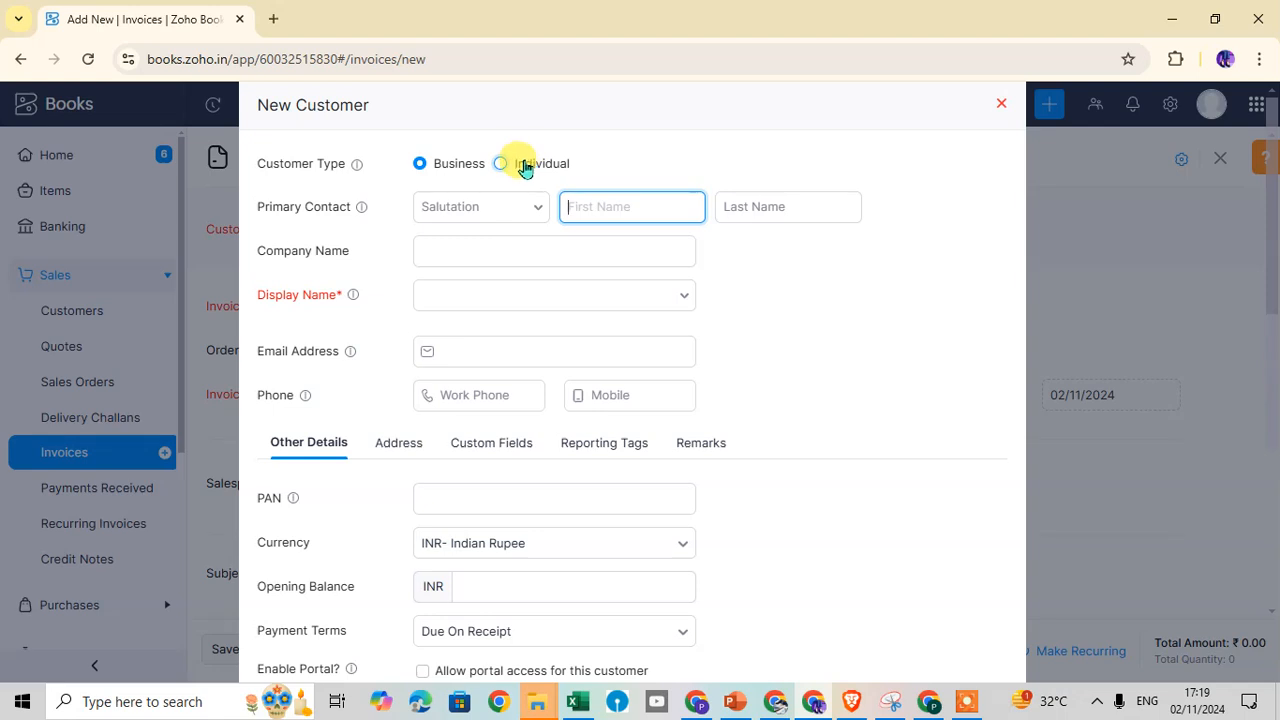
scroll(498, 300, down, 2)
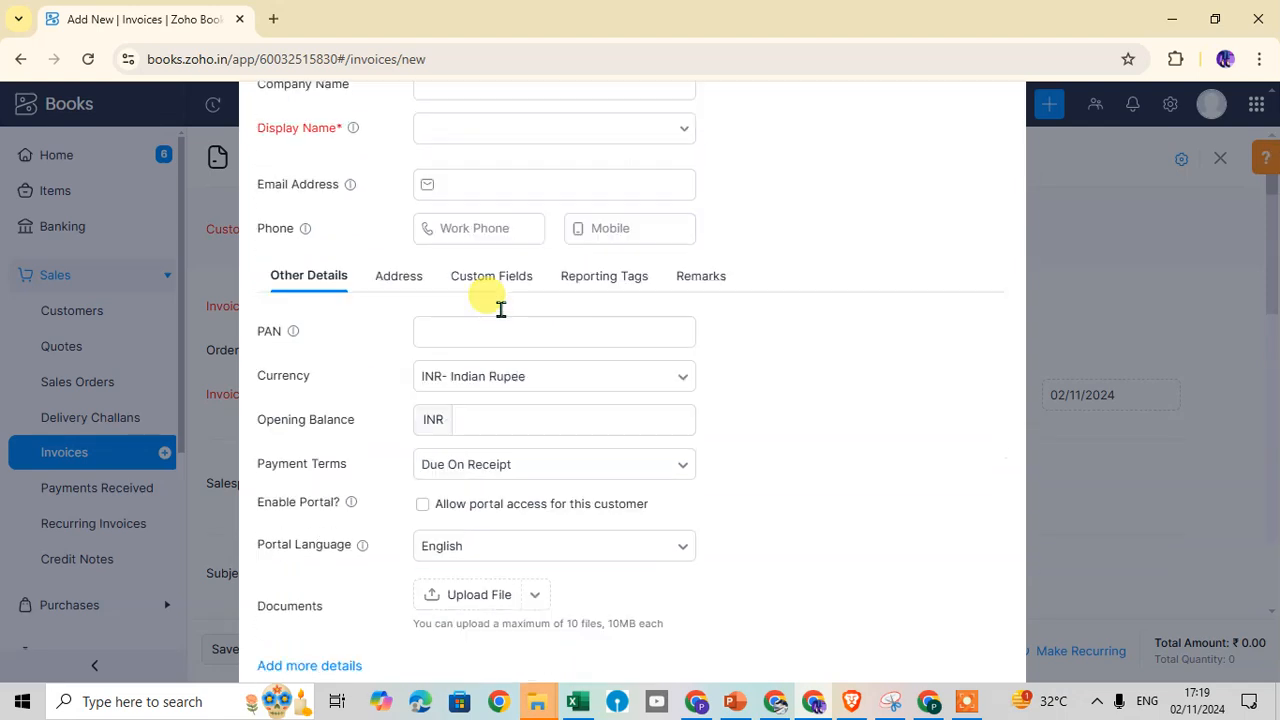
scroll(530, 345, down, 3)
scroll(558, 365, up, 5)
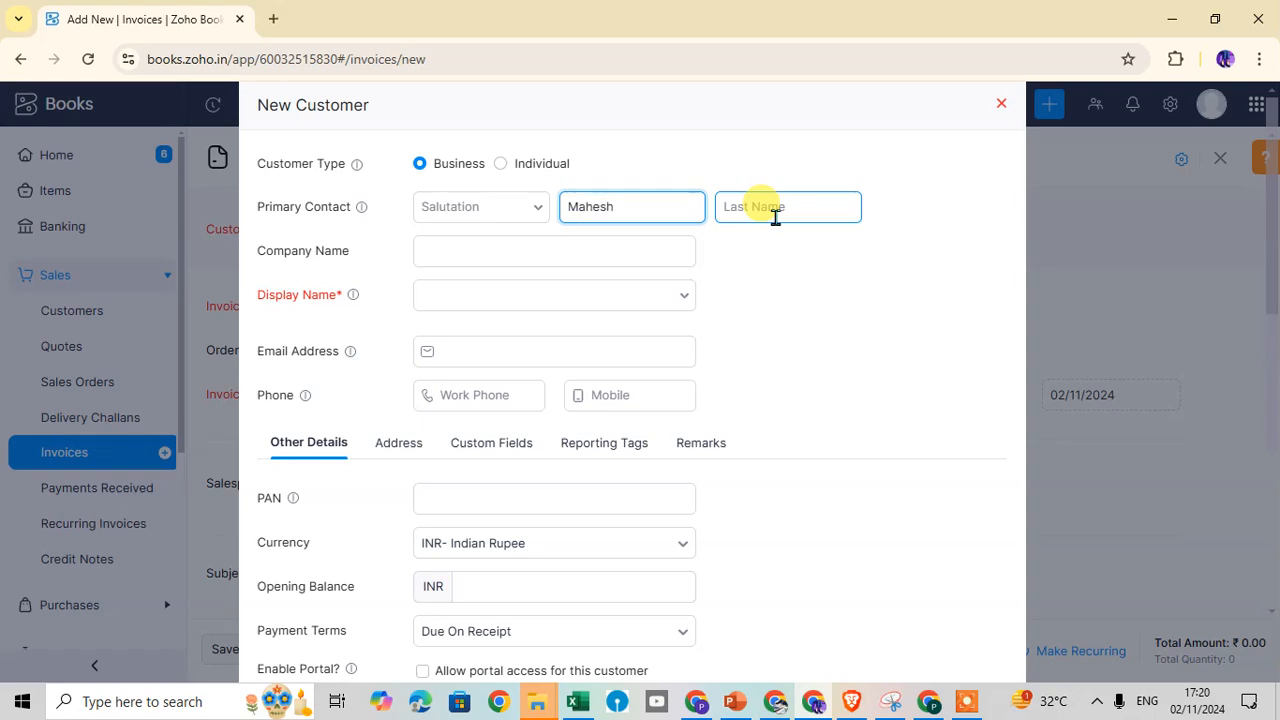
Enter the contact's last name and set both company and display name to PND TECH
click(777, 214)
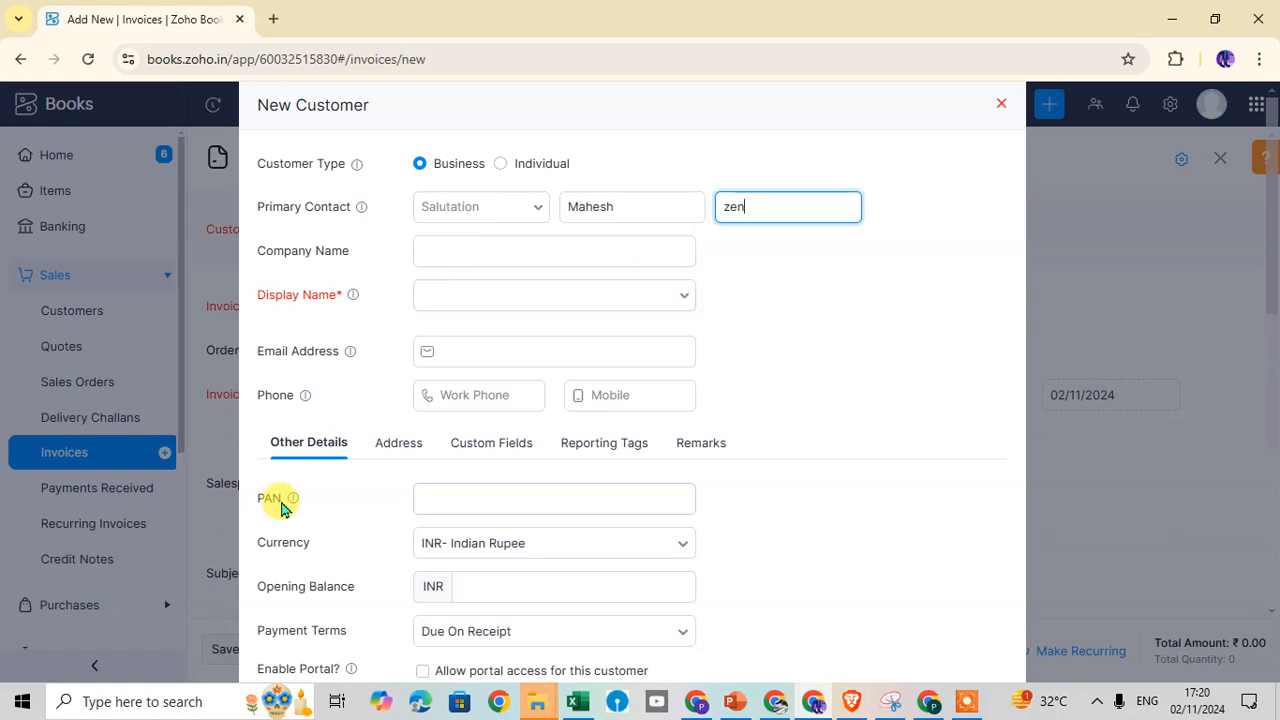
click(477, 258)
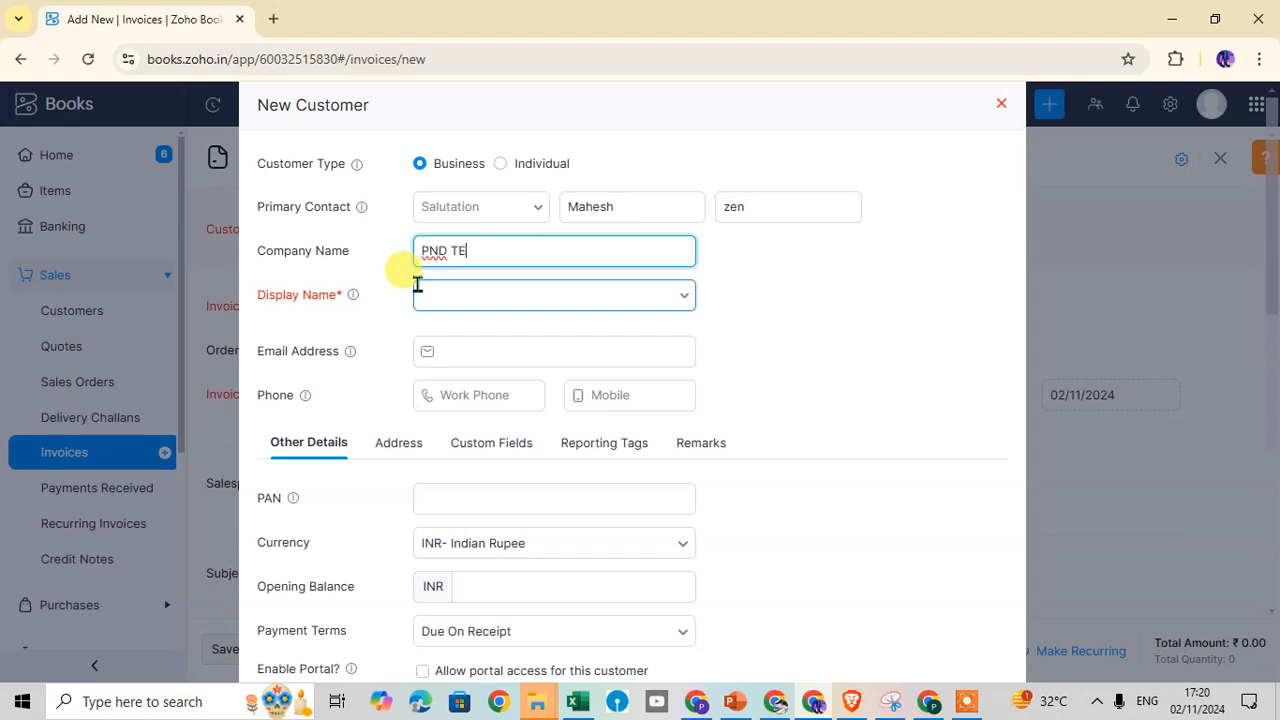
key(Tab)
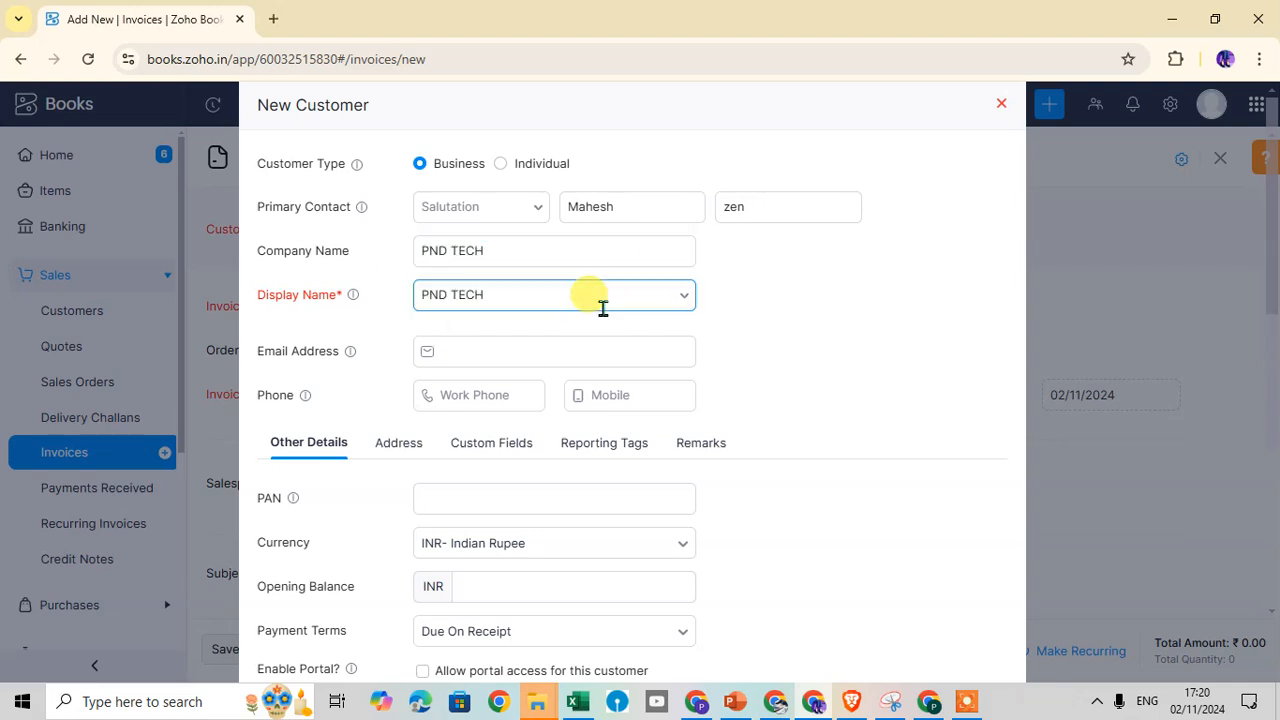
click(515, 294)
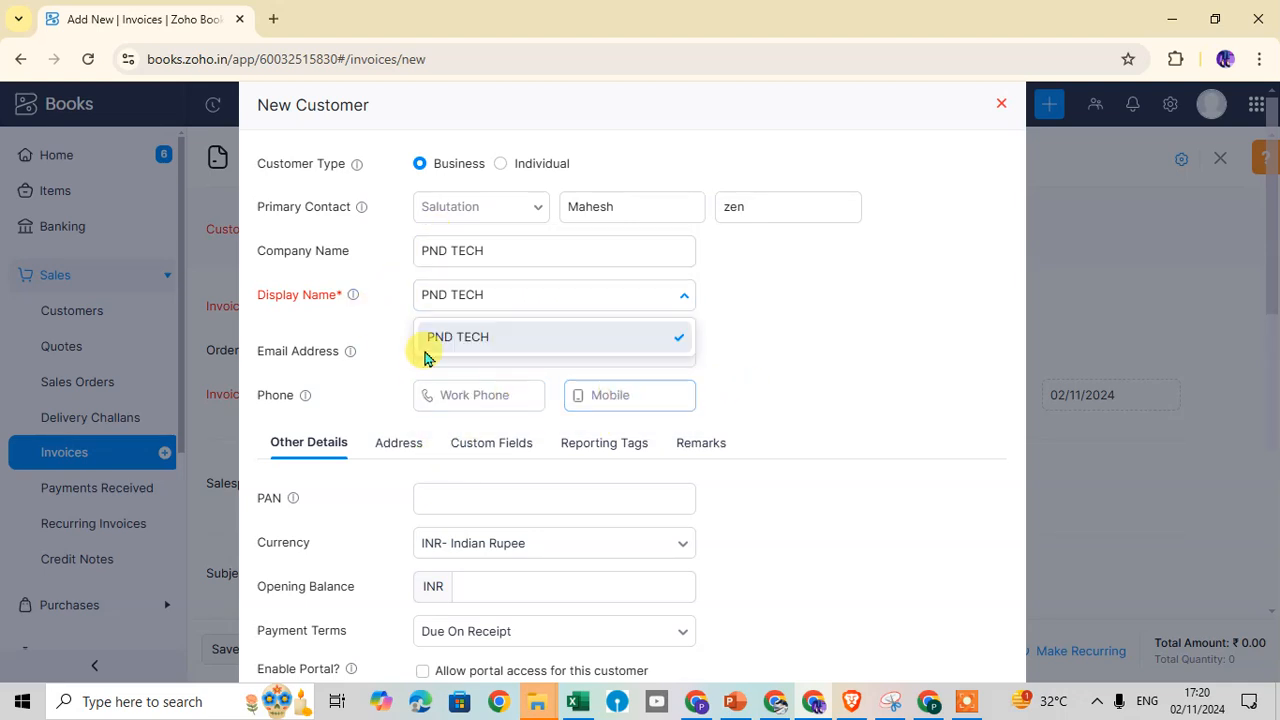
click(514, 337)
click(500, 350)
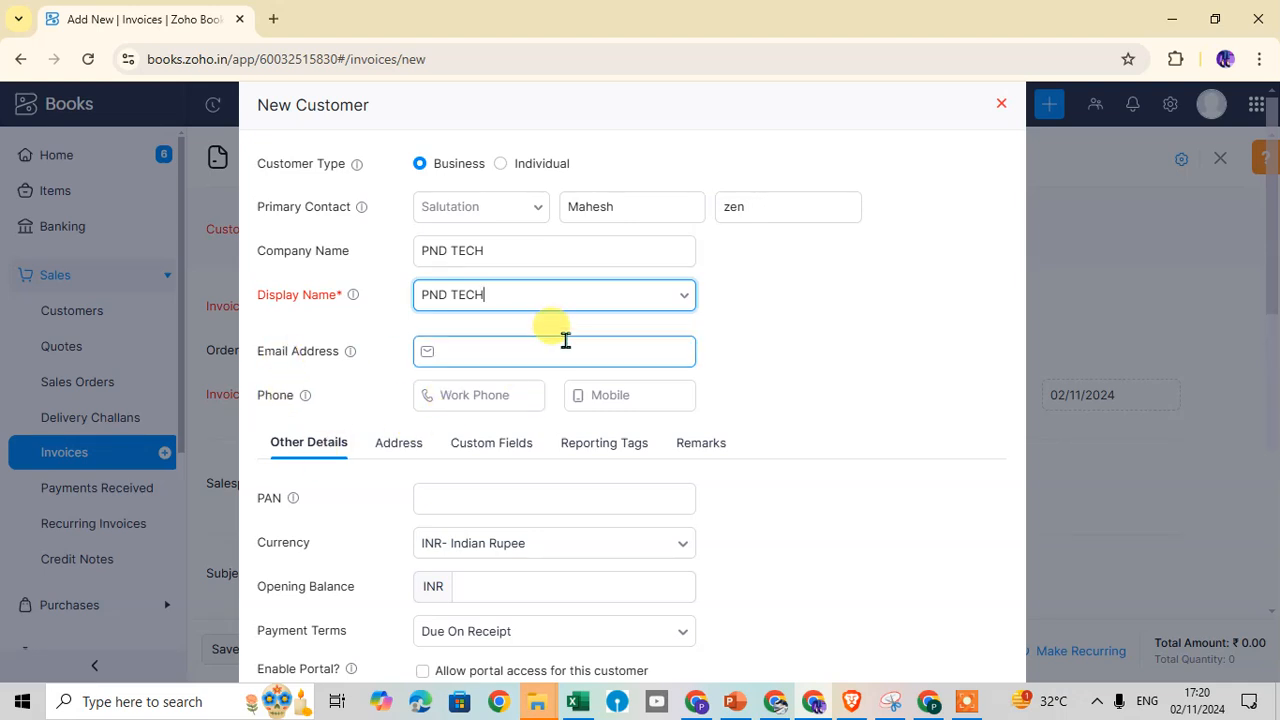
scroll(563, 337, down, 1)
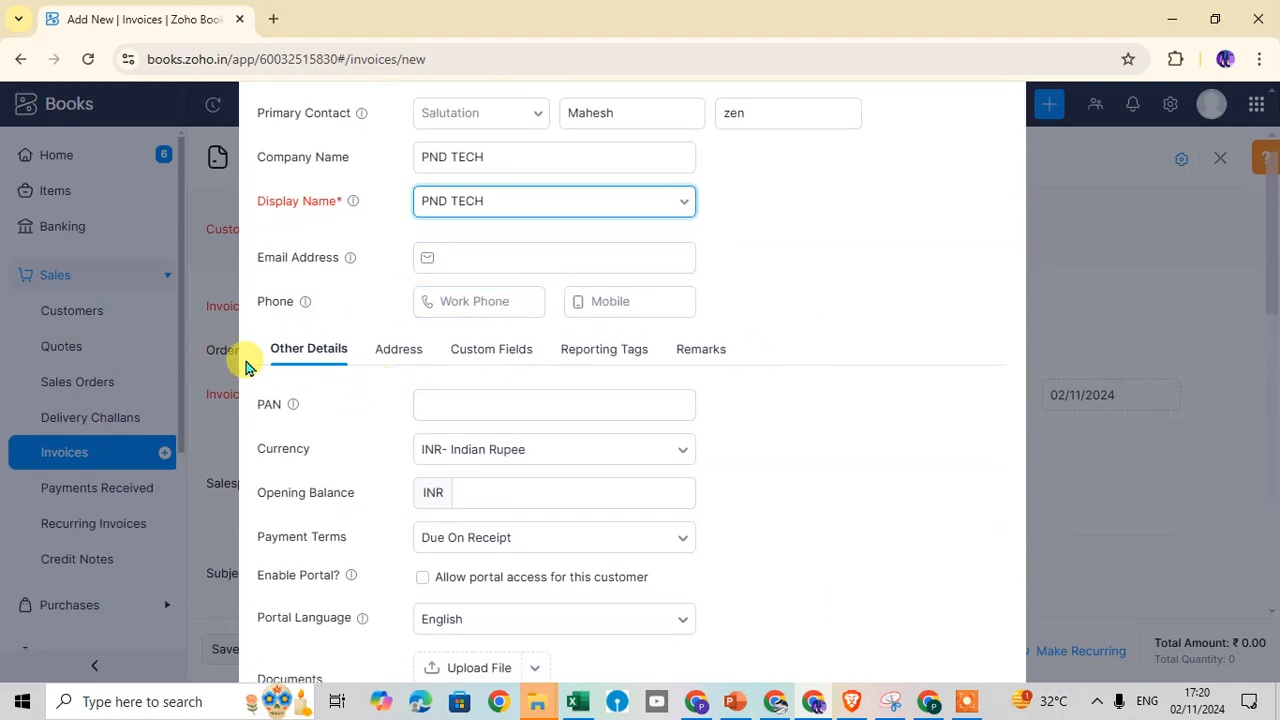
scroll(334, 354, down, 1)
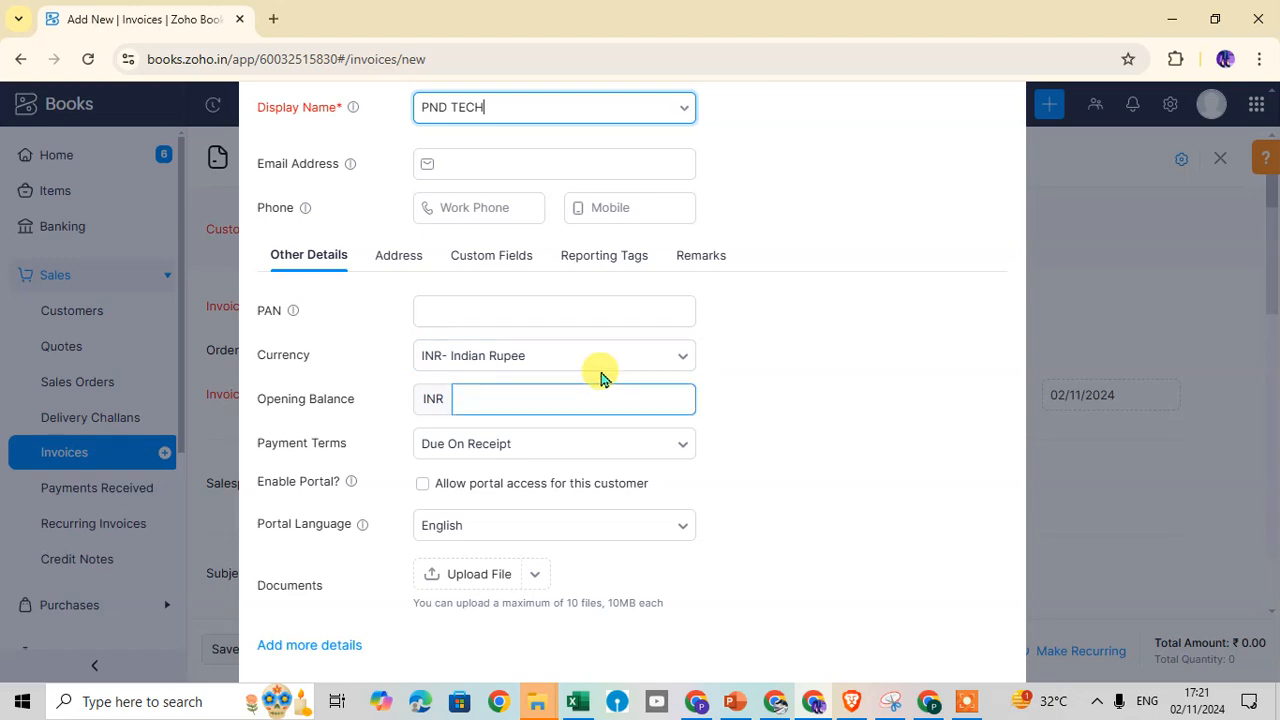
click(688, 357)
click(681, 358)
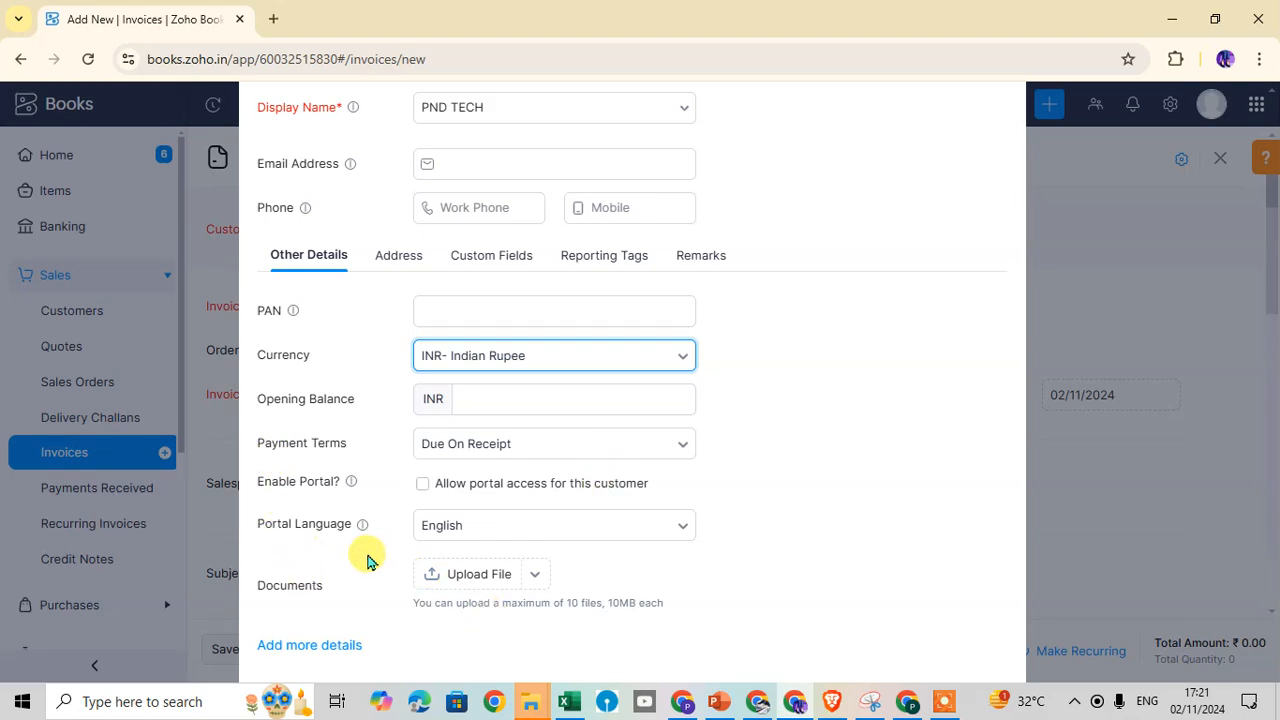
click(682, 450)
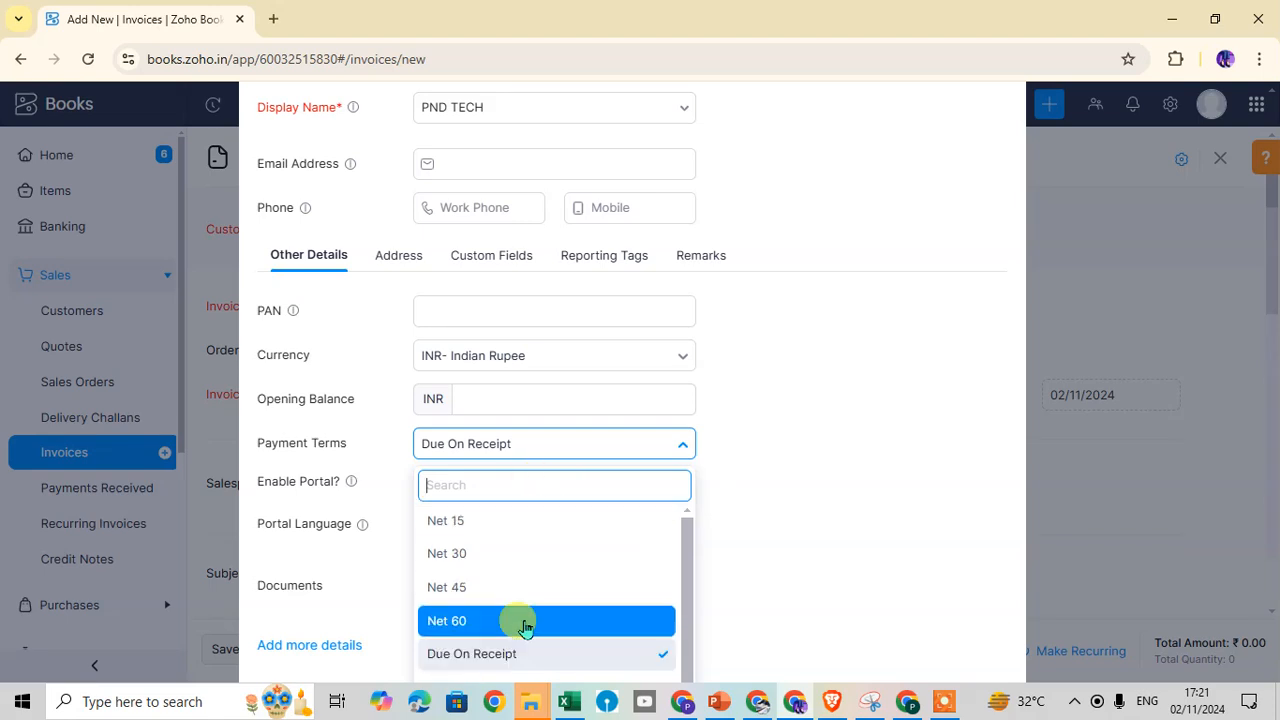
scroll(524, 642, down, 2)
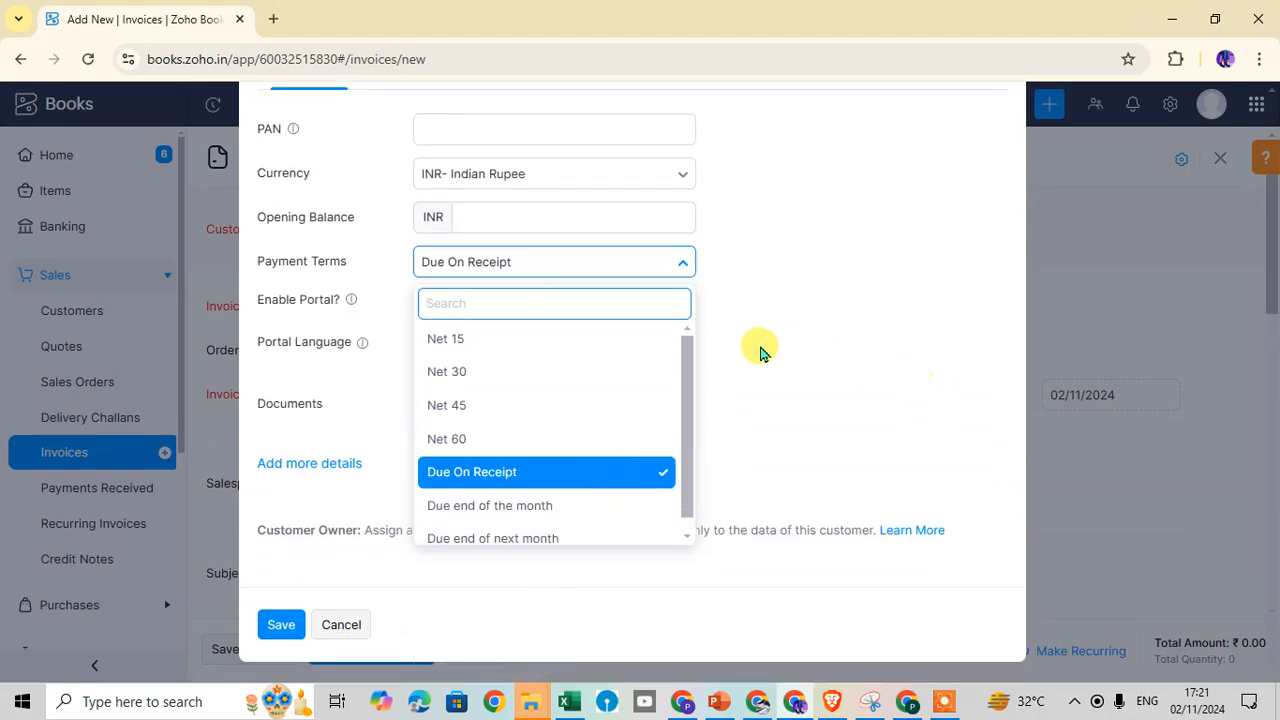
click(777, 412)
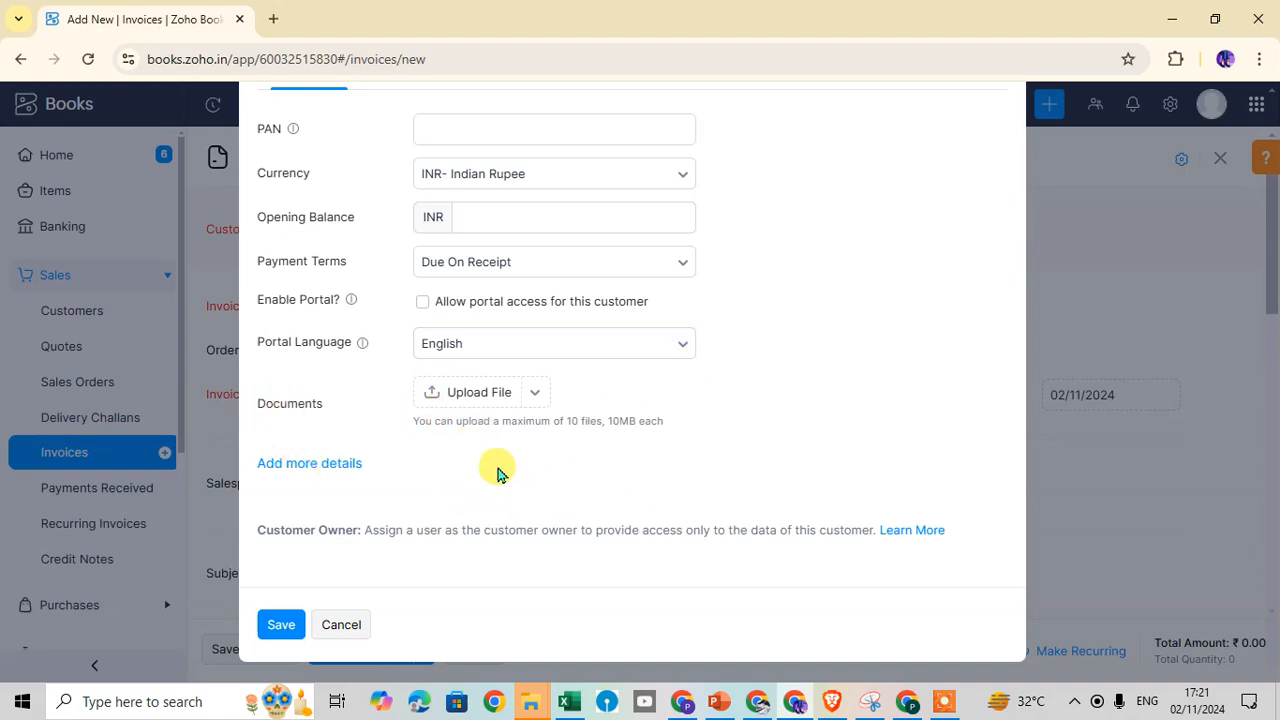
scroll(470, 418, up, 2)
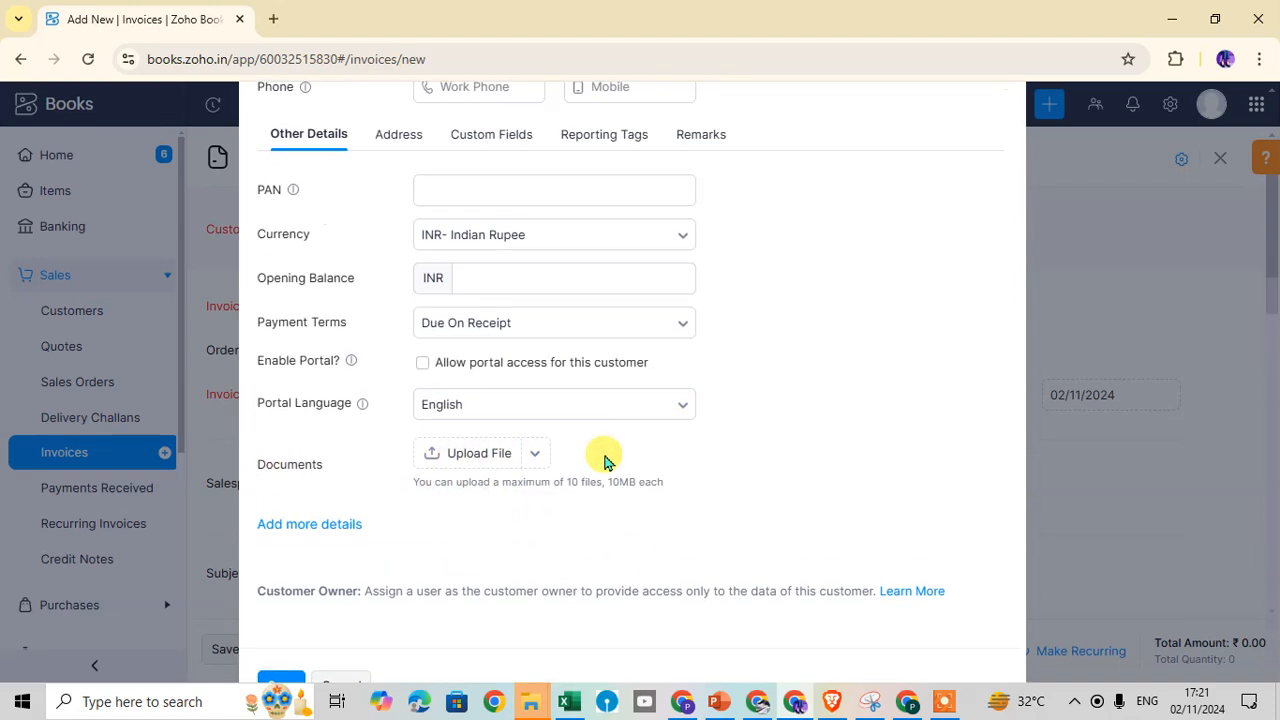
click(272, 224)
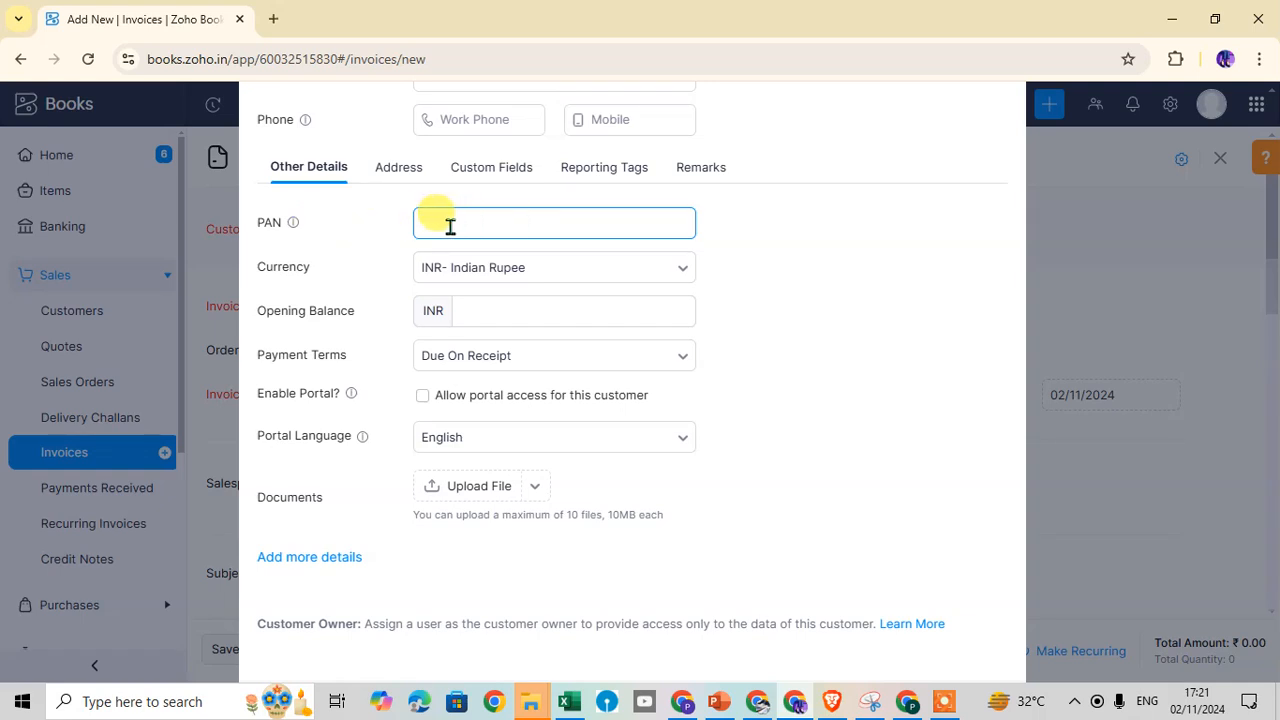
click(514, 488)
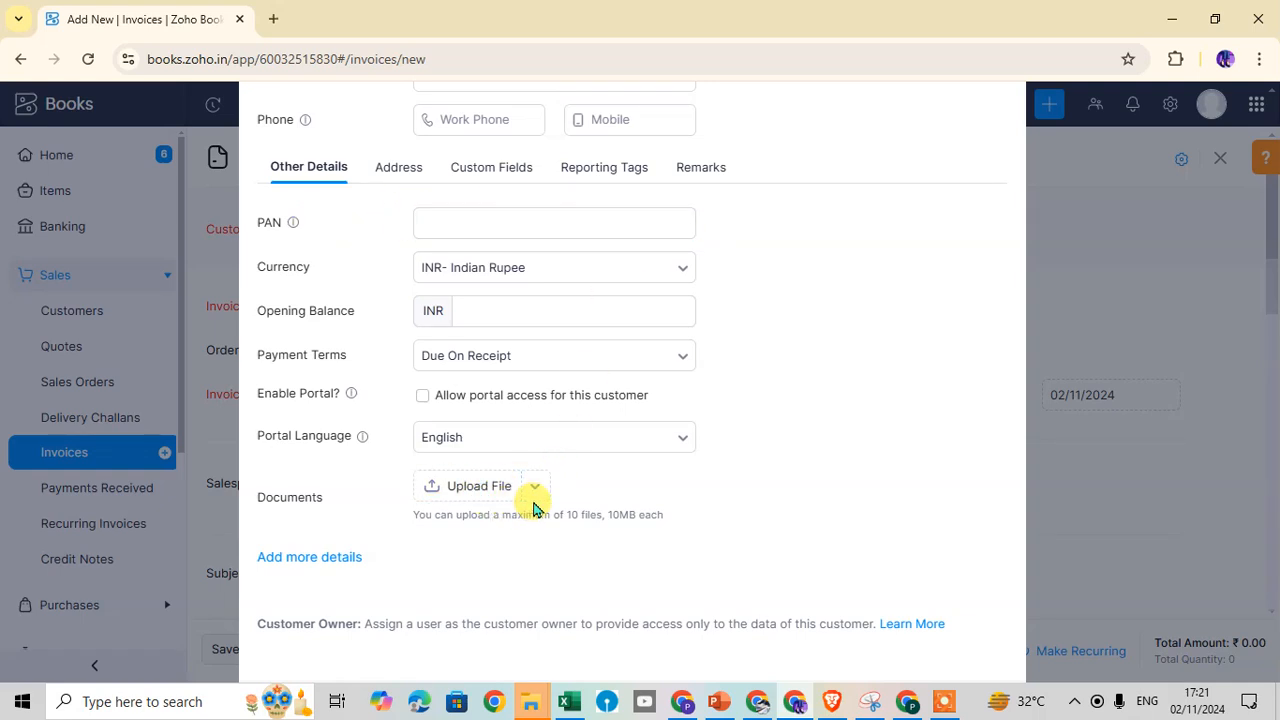
click(328, 563)
scroll(655, 450, down, 3)
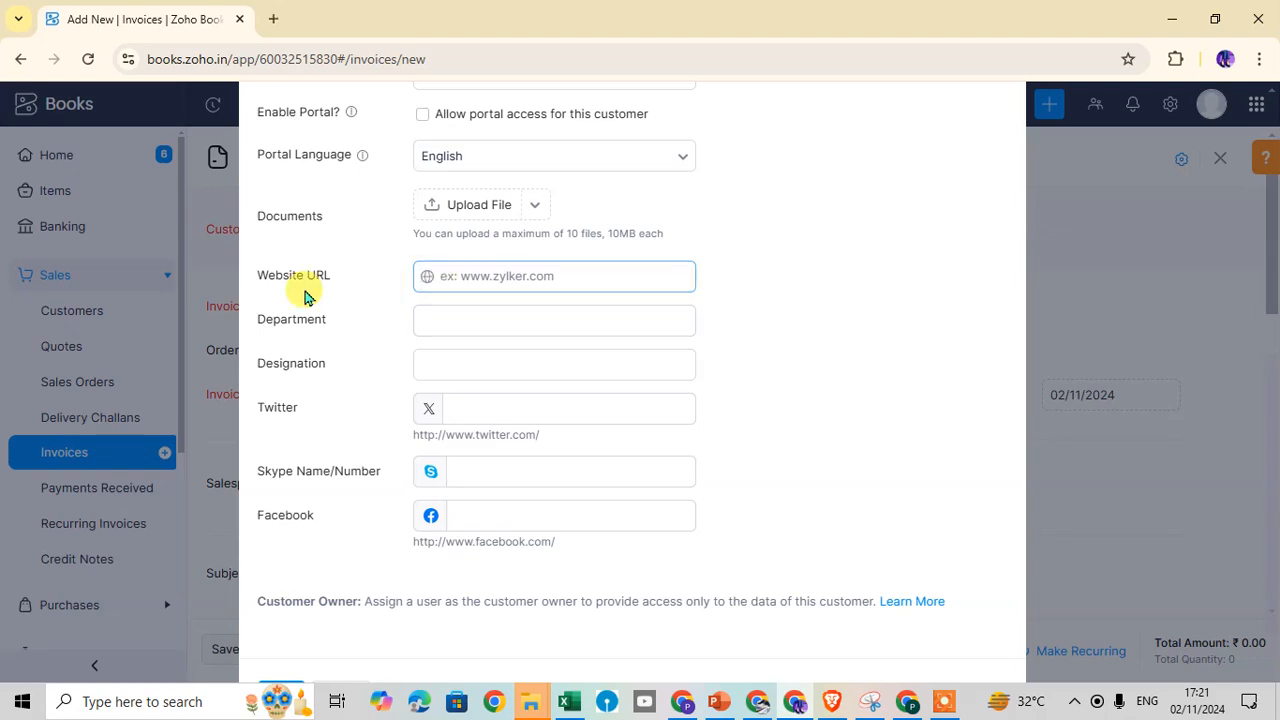
click(584, 308)
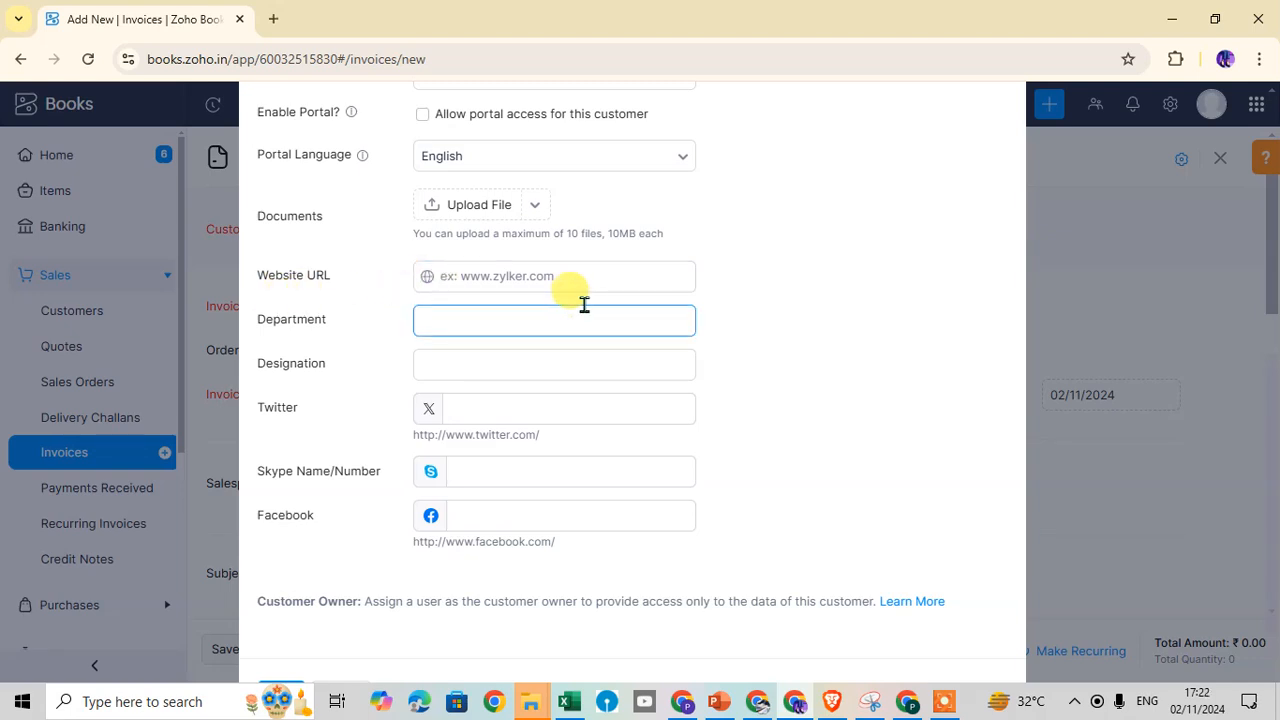
click(543, 273)
click(531, 367)
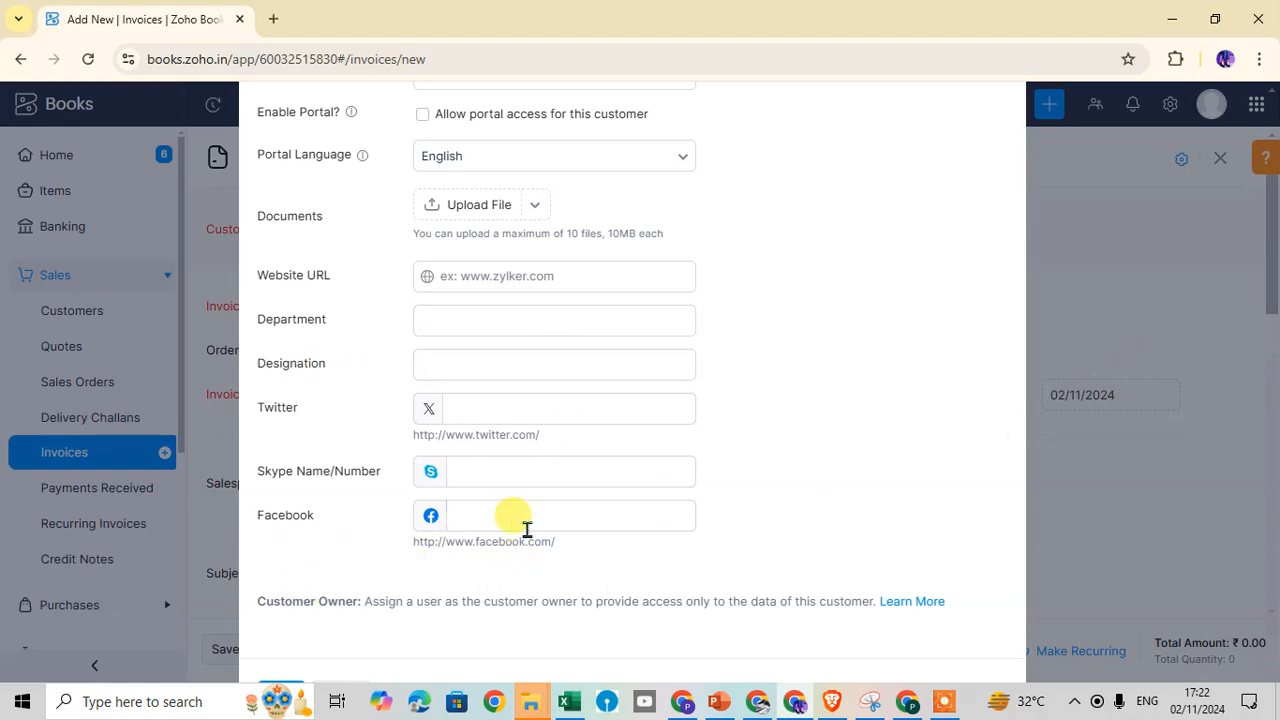
scroll(527, 528, down, 1)
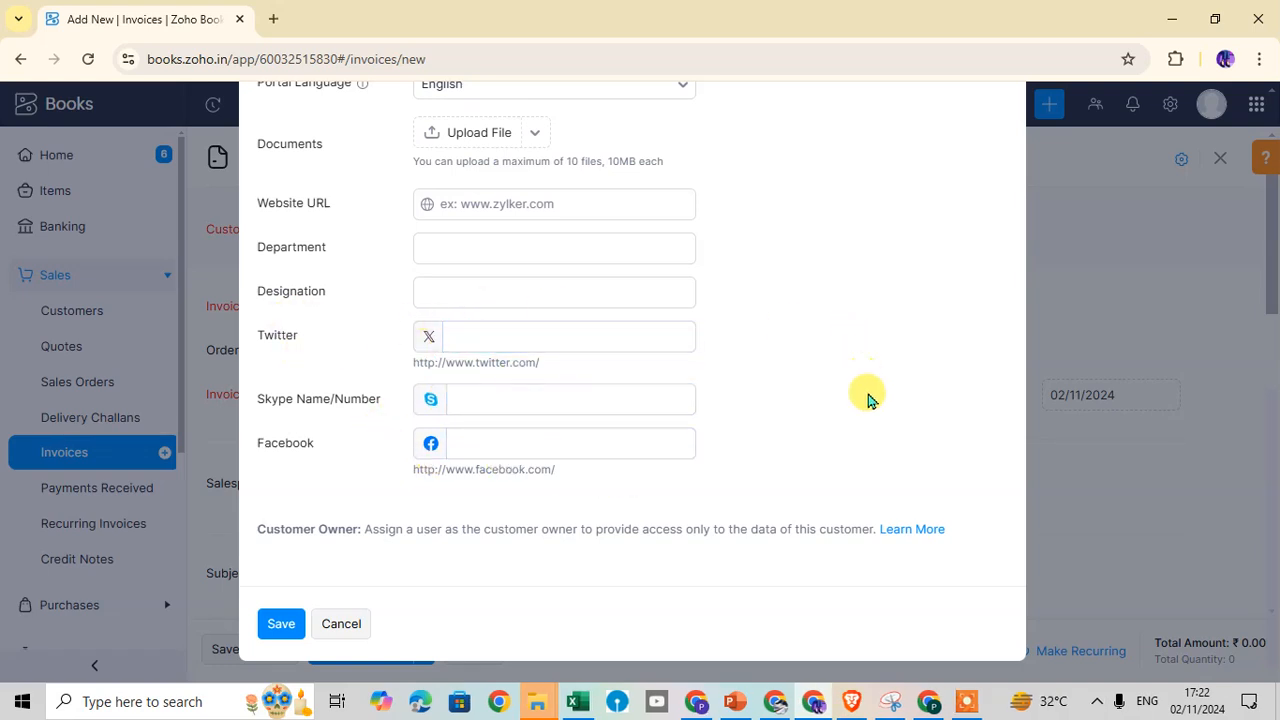
scroll(538, 373, up, 1)
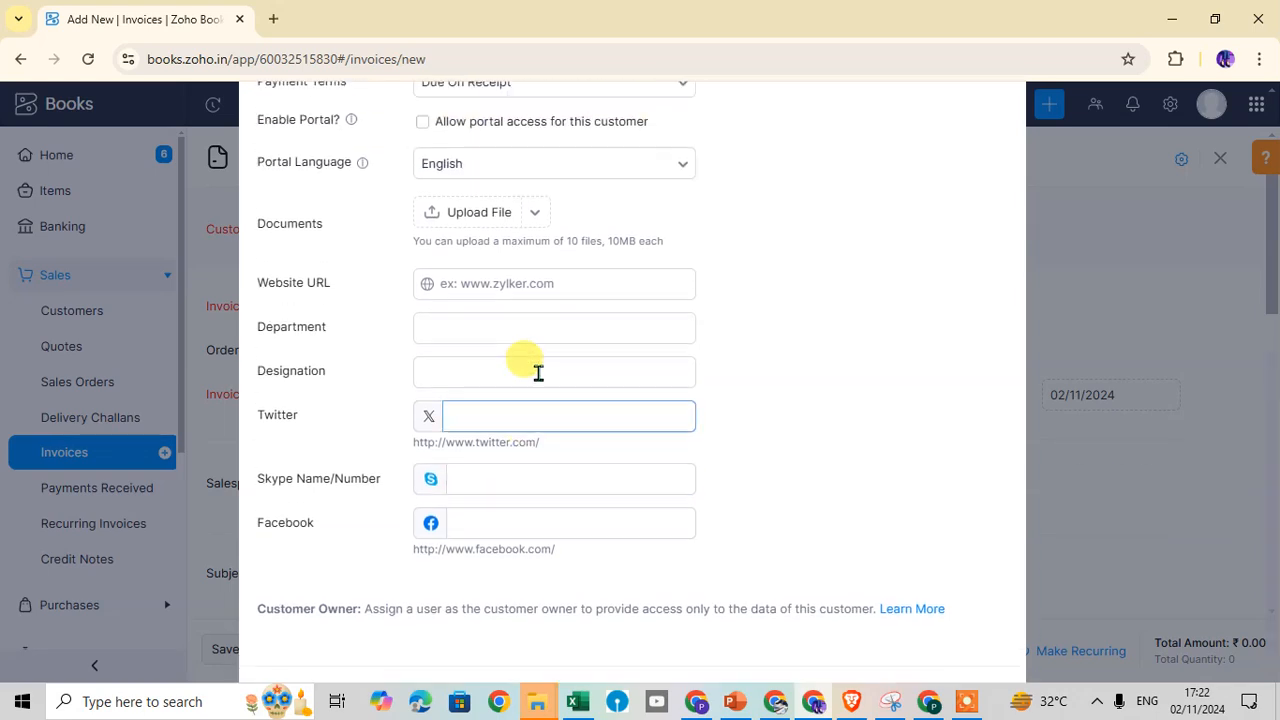
scroll(600, 371, up, 5)
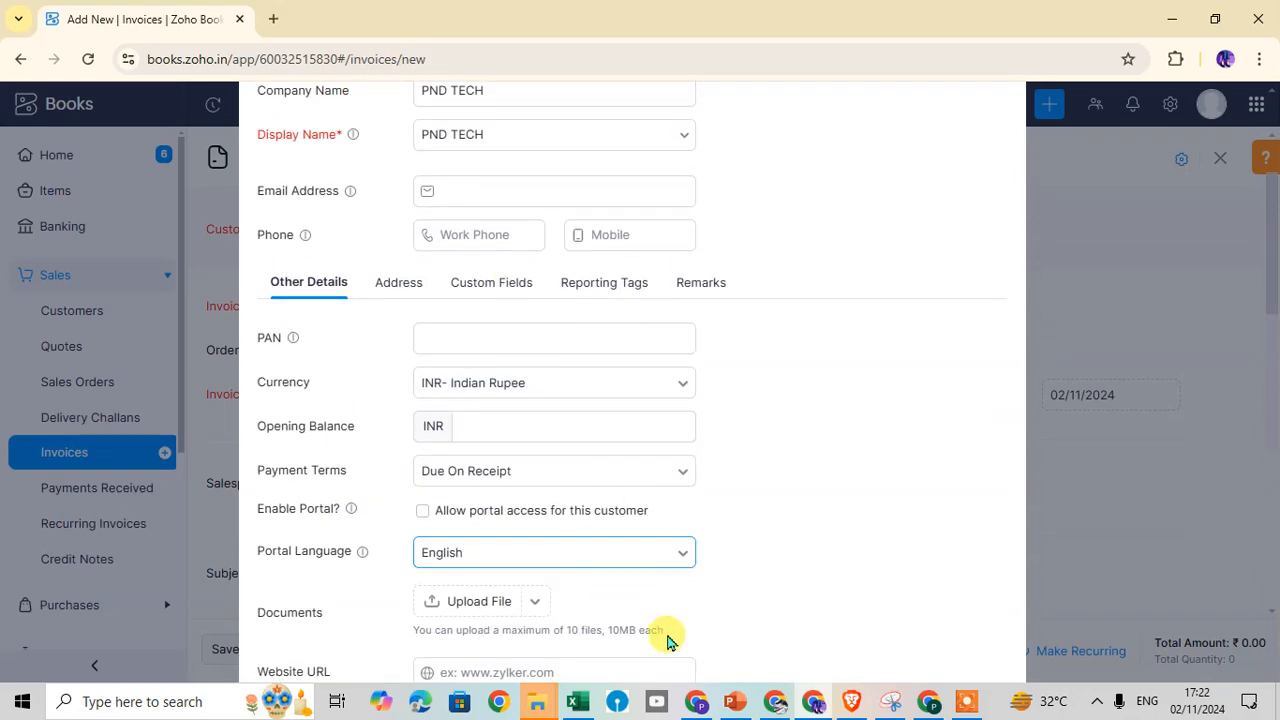
Review the customer's billing and shipping address fields, then view the empty Custom Fields section
click(398, 287)
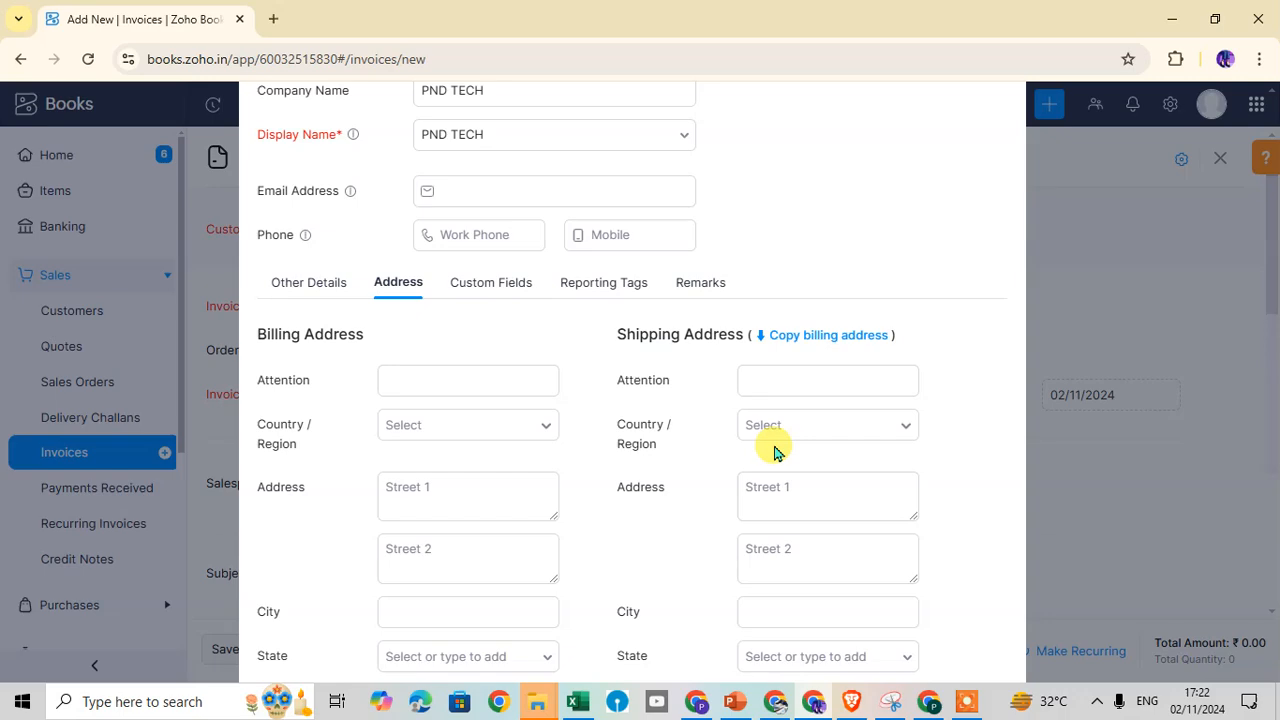
scroll(771, 449, down, 2)
scroll(457, 604, down, 2)
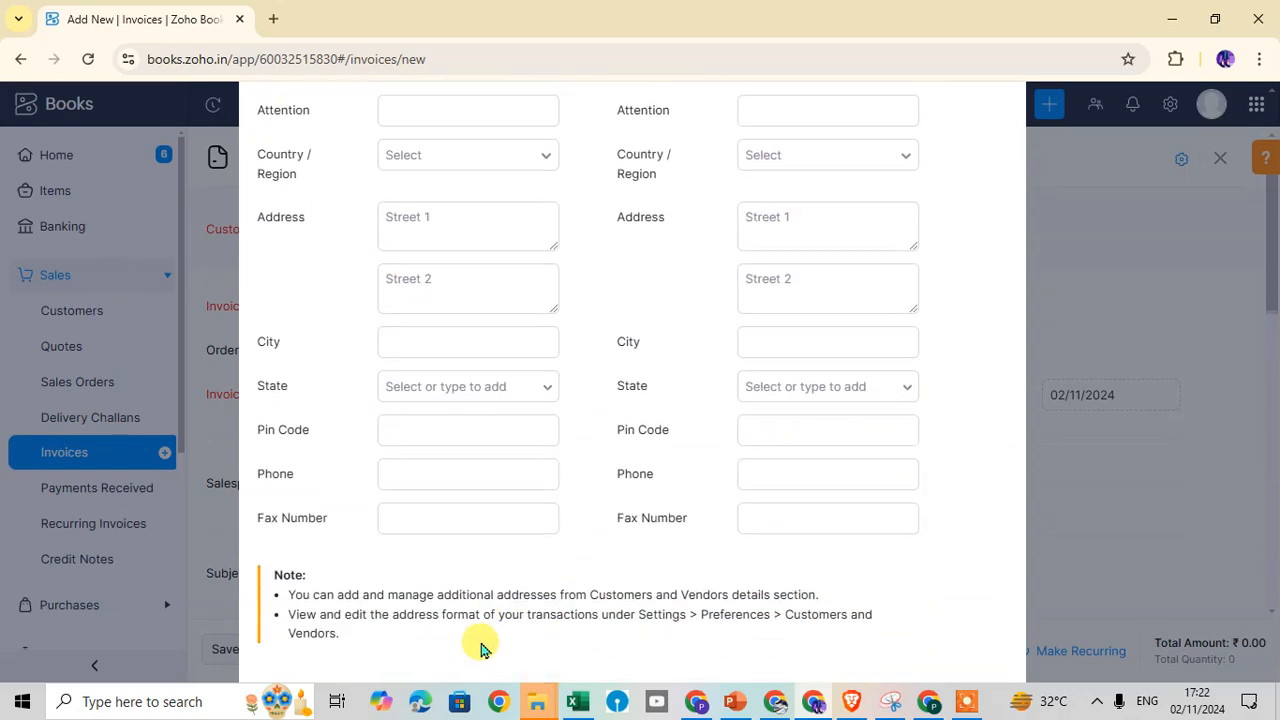
scroll(716, 460, up, 4)
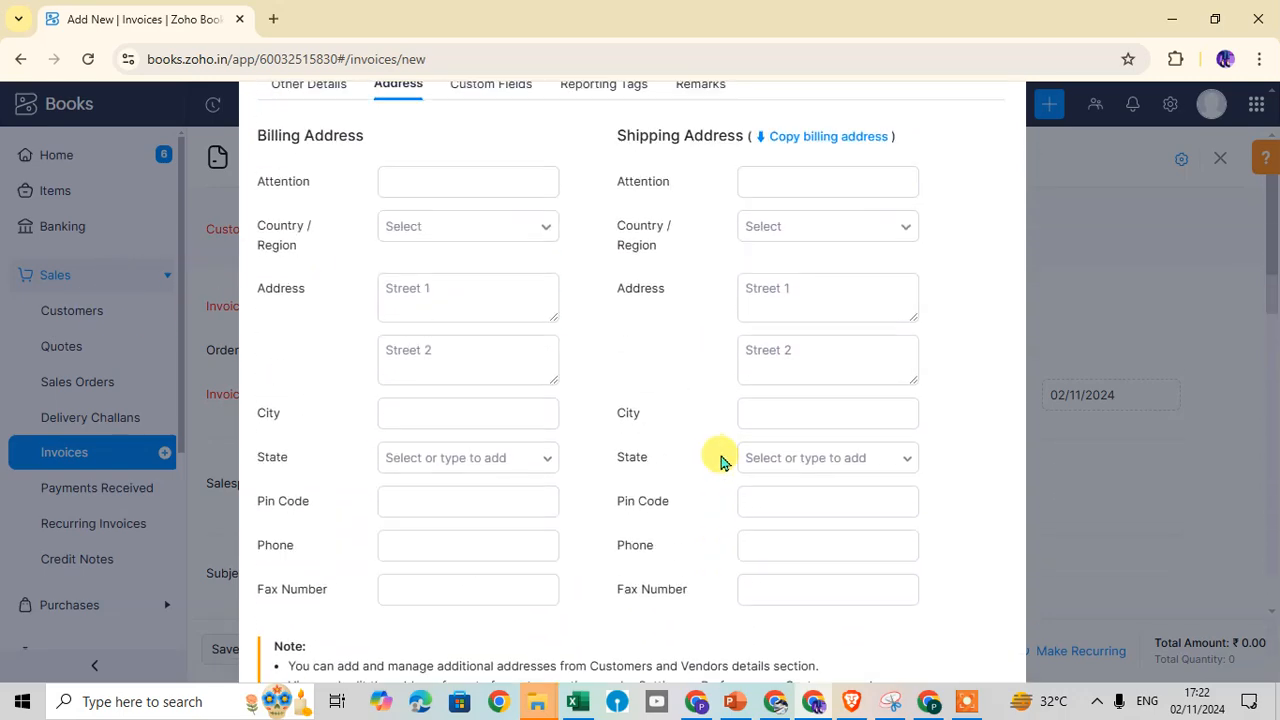
click(513, 280)
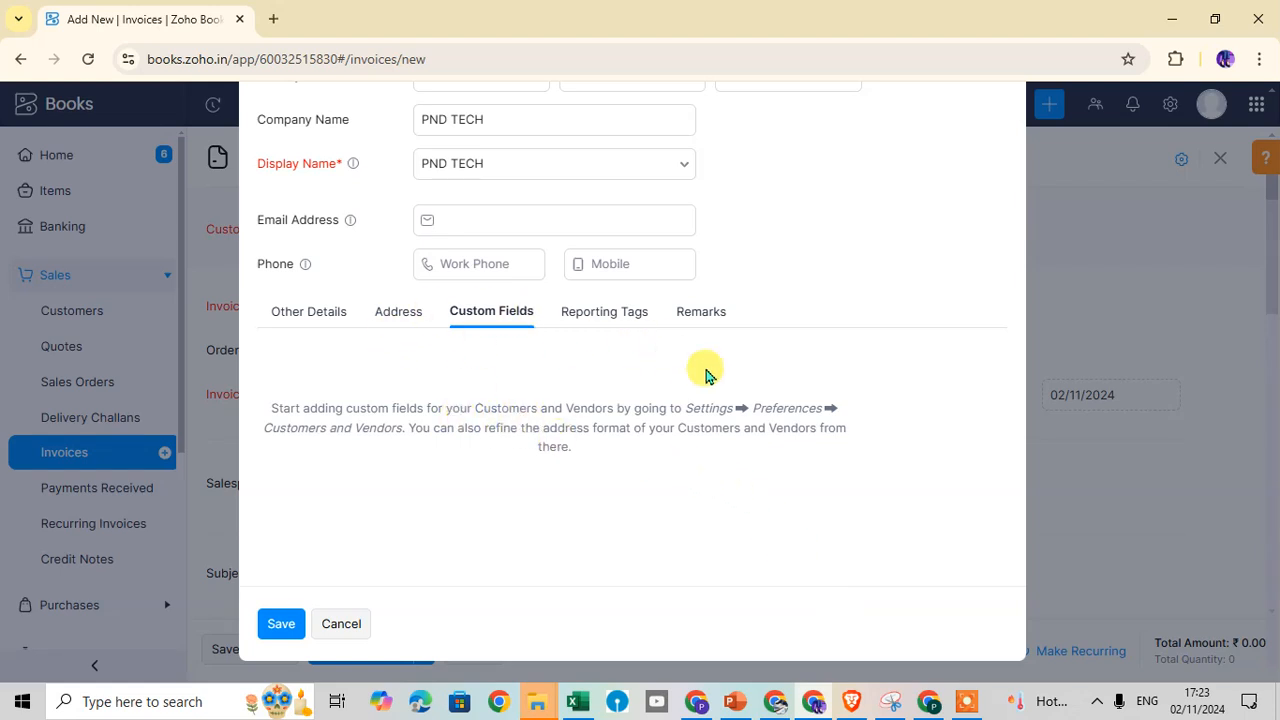
Check Reporting Tags and Remarks, then save PND TECH as the invoice's customer
click(602, 318)
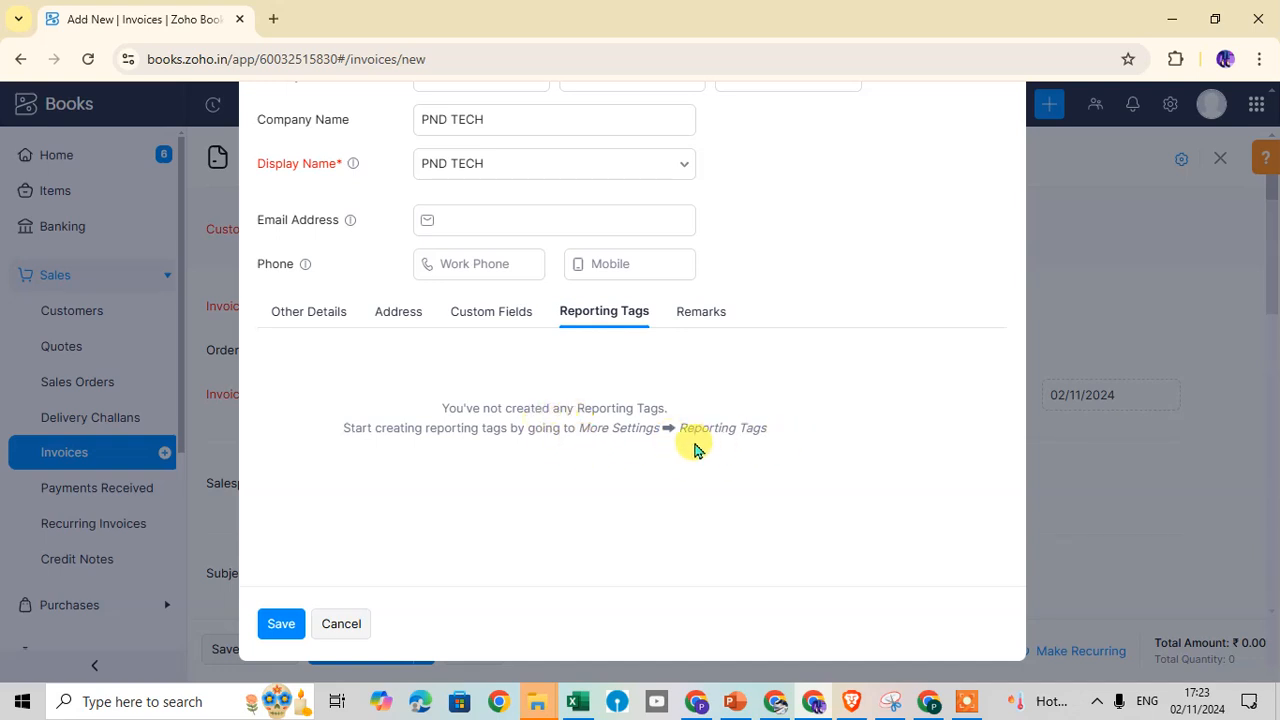
click(697, 312)
click(381, 412)
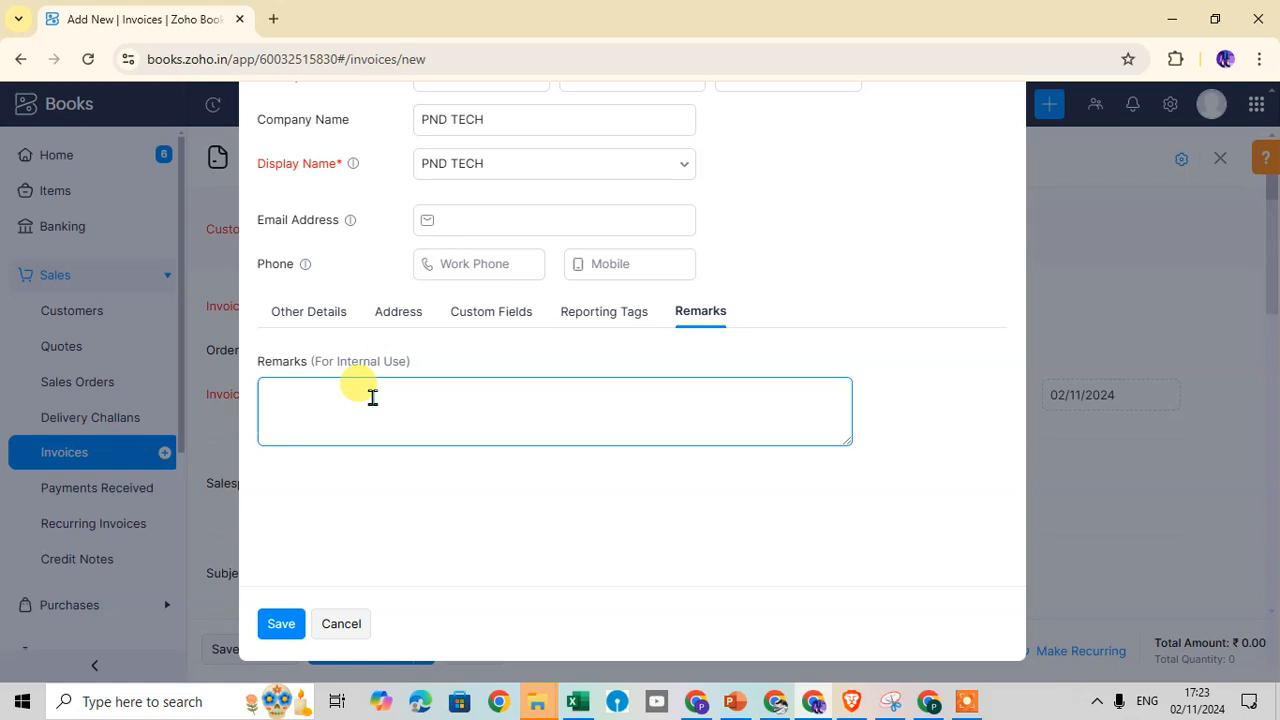
scroll(680, 350, up, 2)
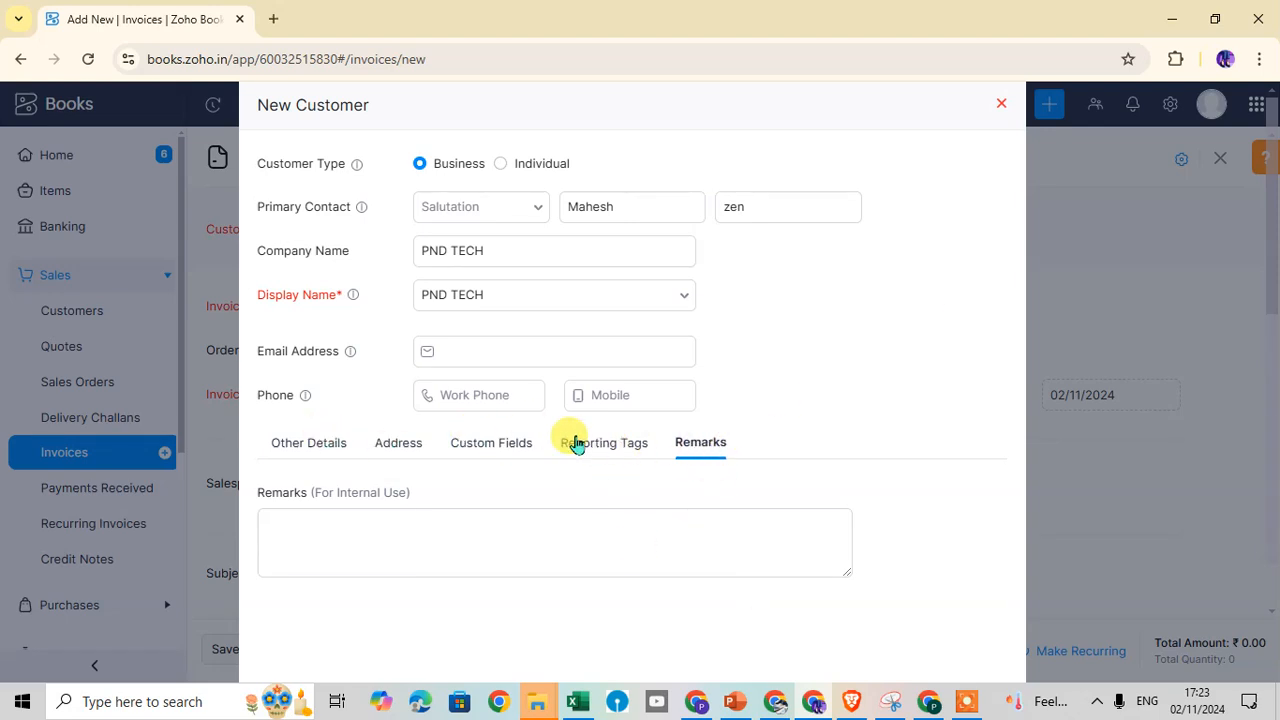
scroll(634, 437, down, 1)
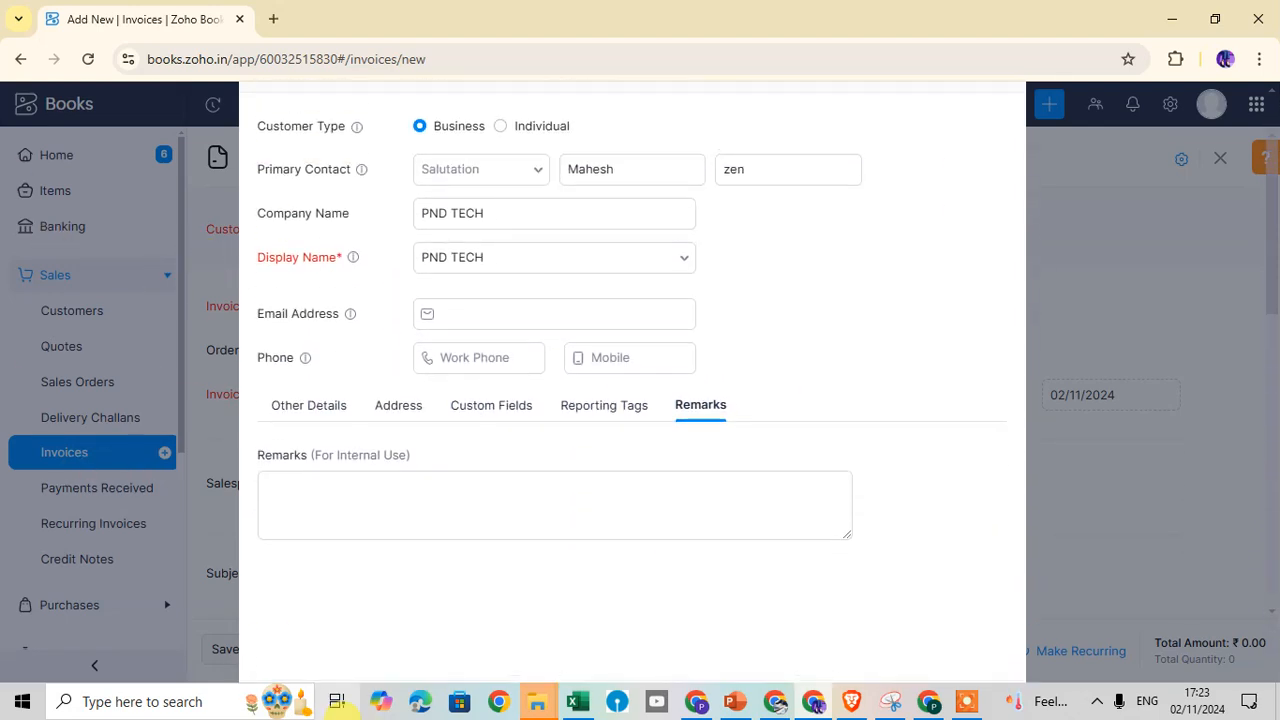
scroll(390, 560, down, 1)
scroll(369, 569, down, 1)
scroll(343, 449, up, 1)
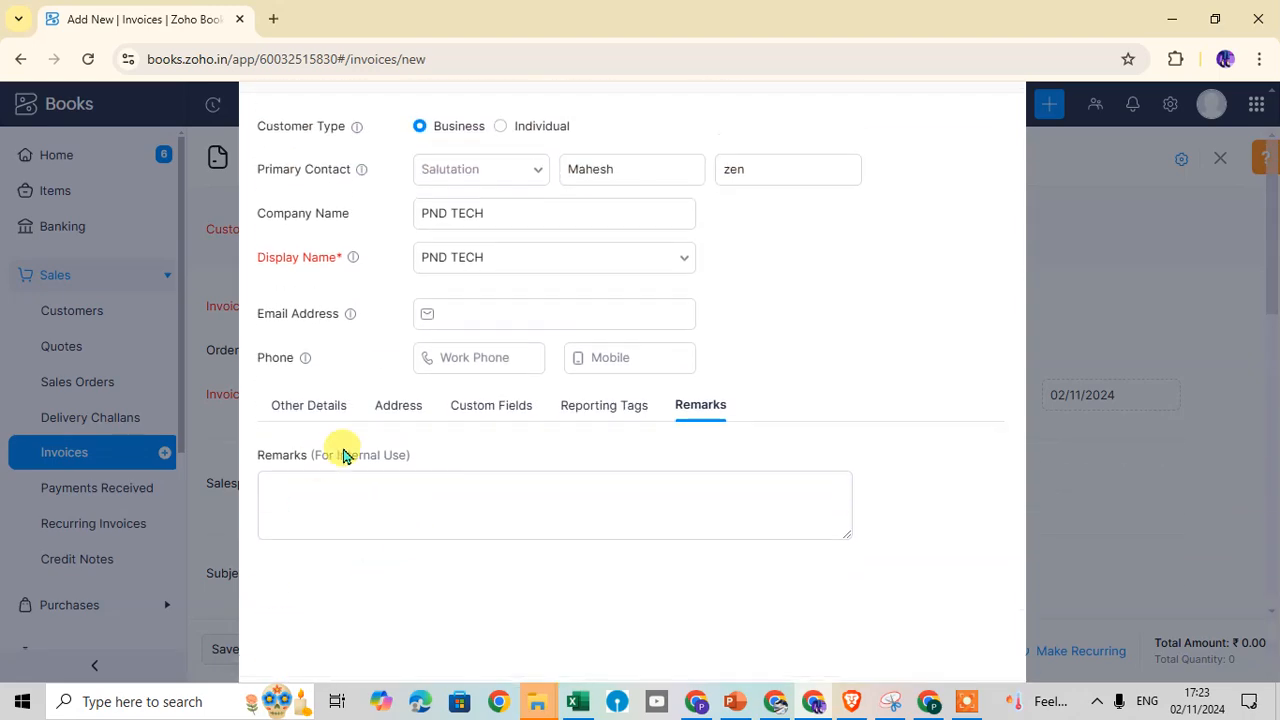
scroll(386, 491, down, 1)
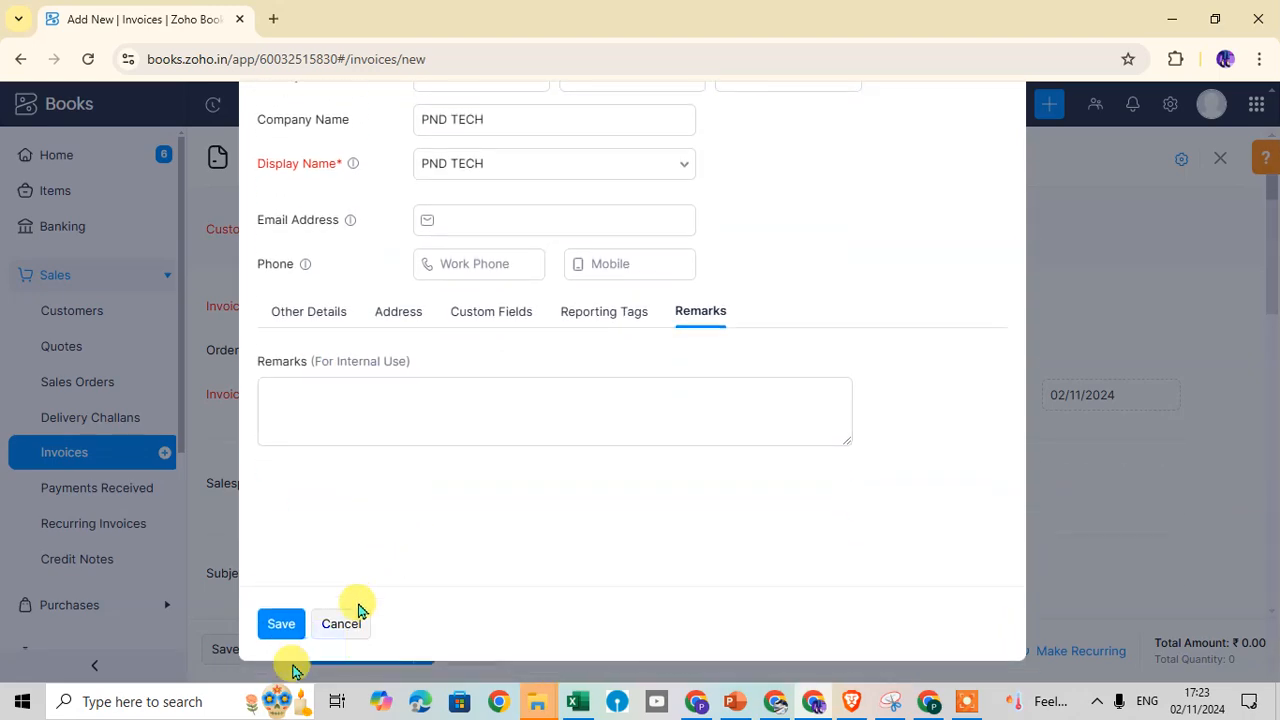
click(281, 624)
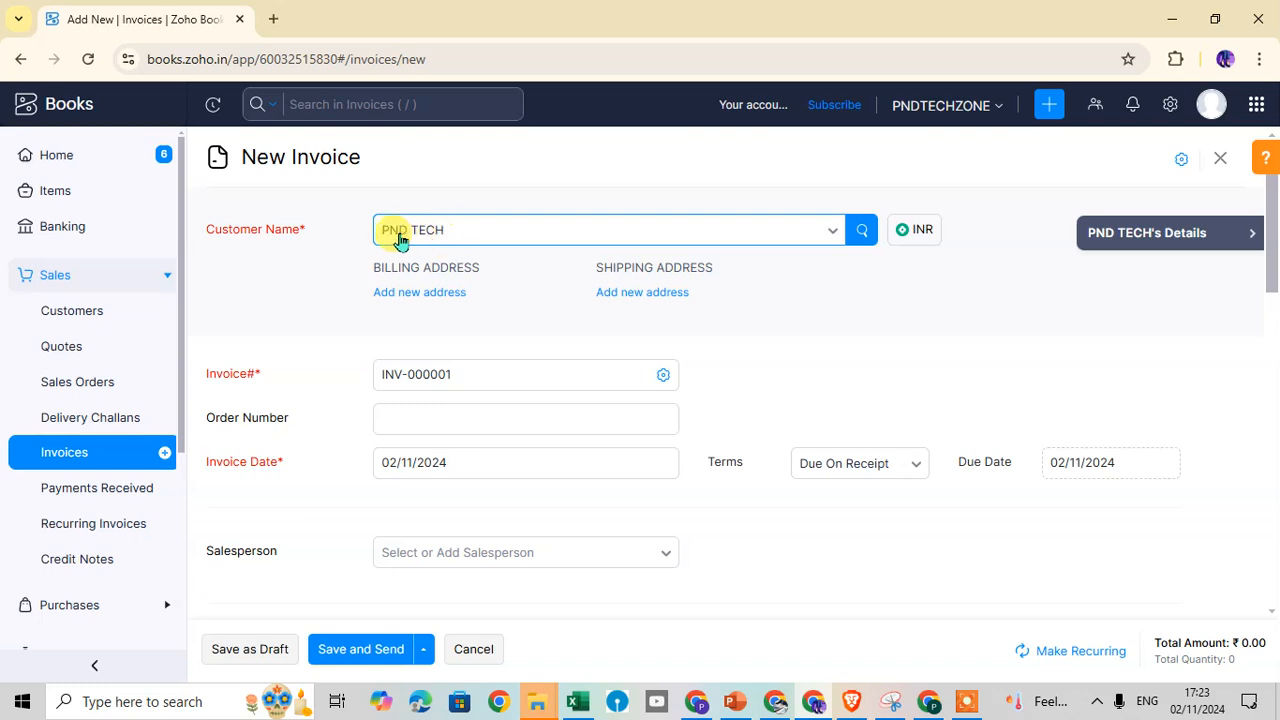
click(833, 235)
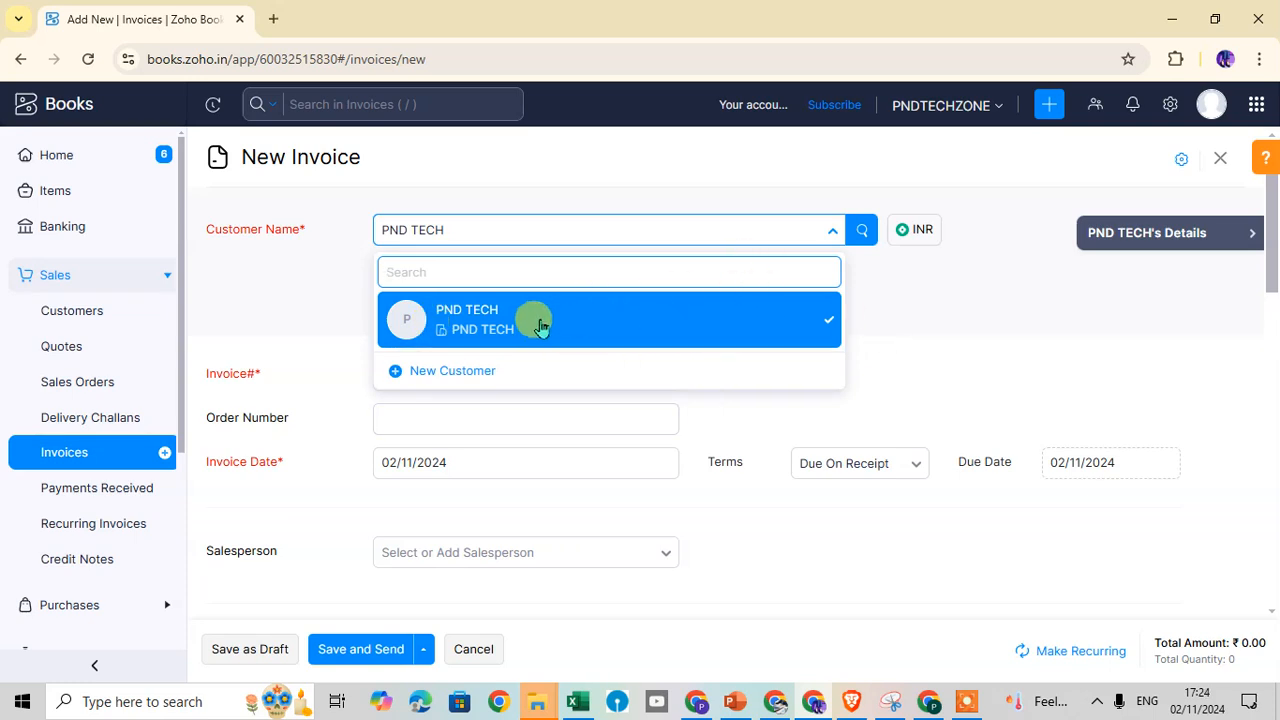
click(978, 264)
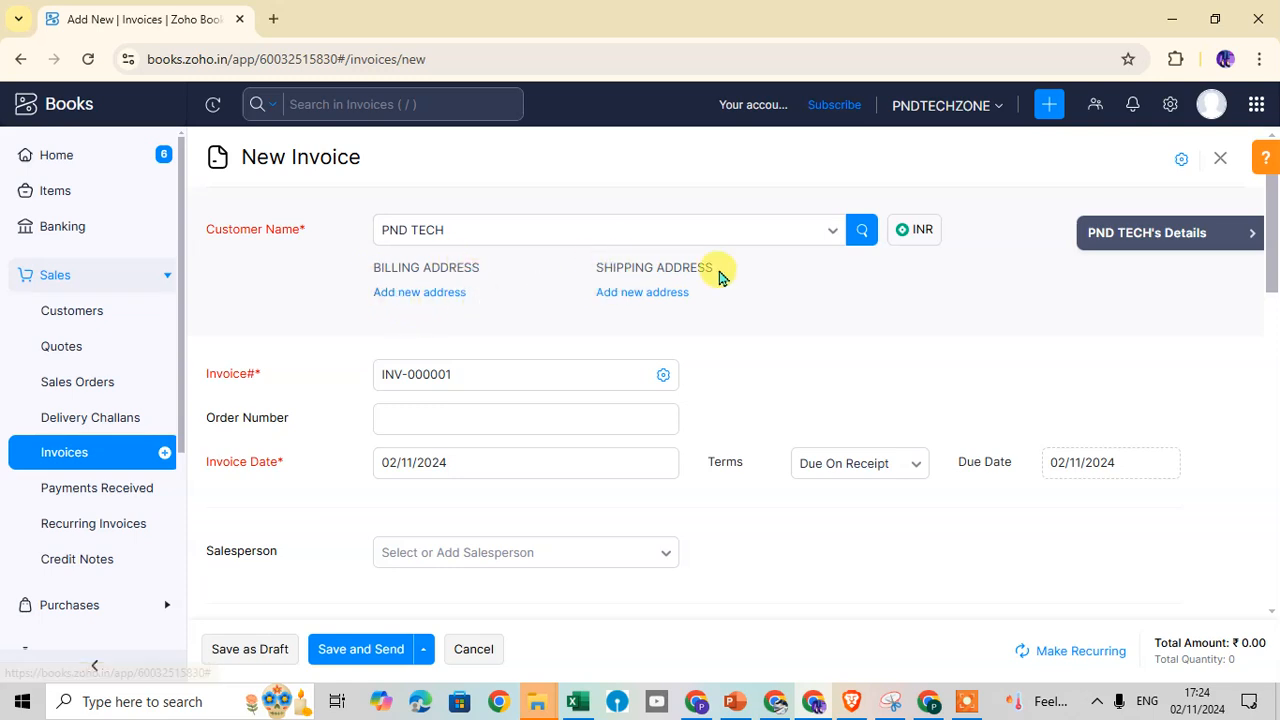
click(416, 264)
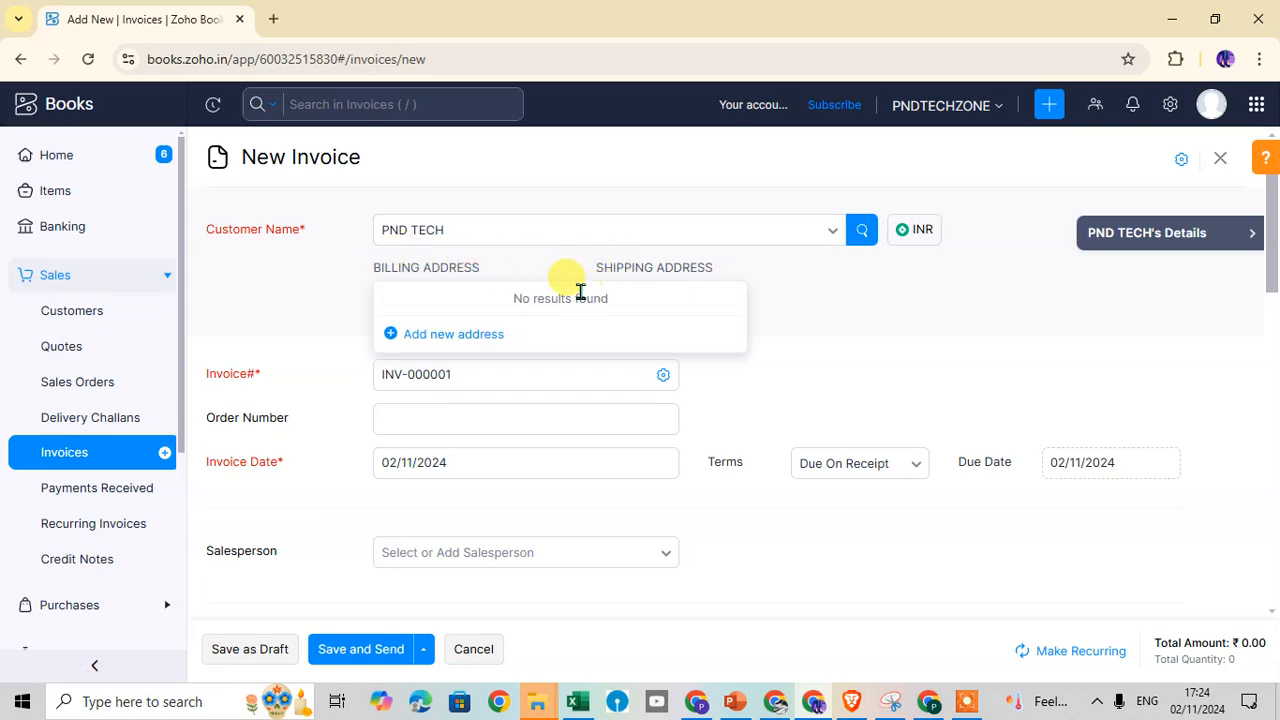
click(632, 291)
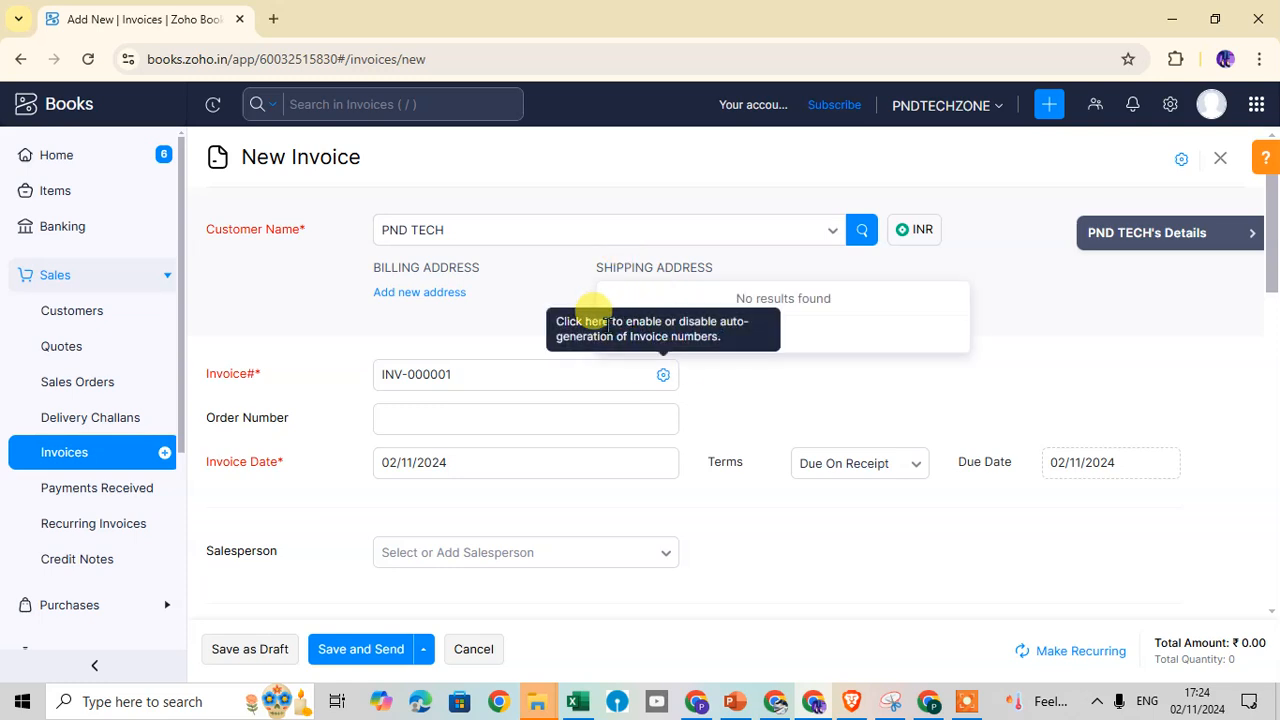
click(466, 297)
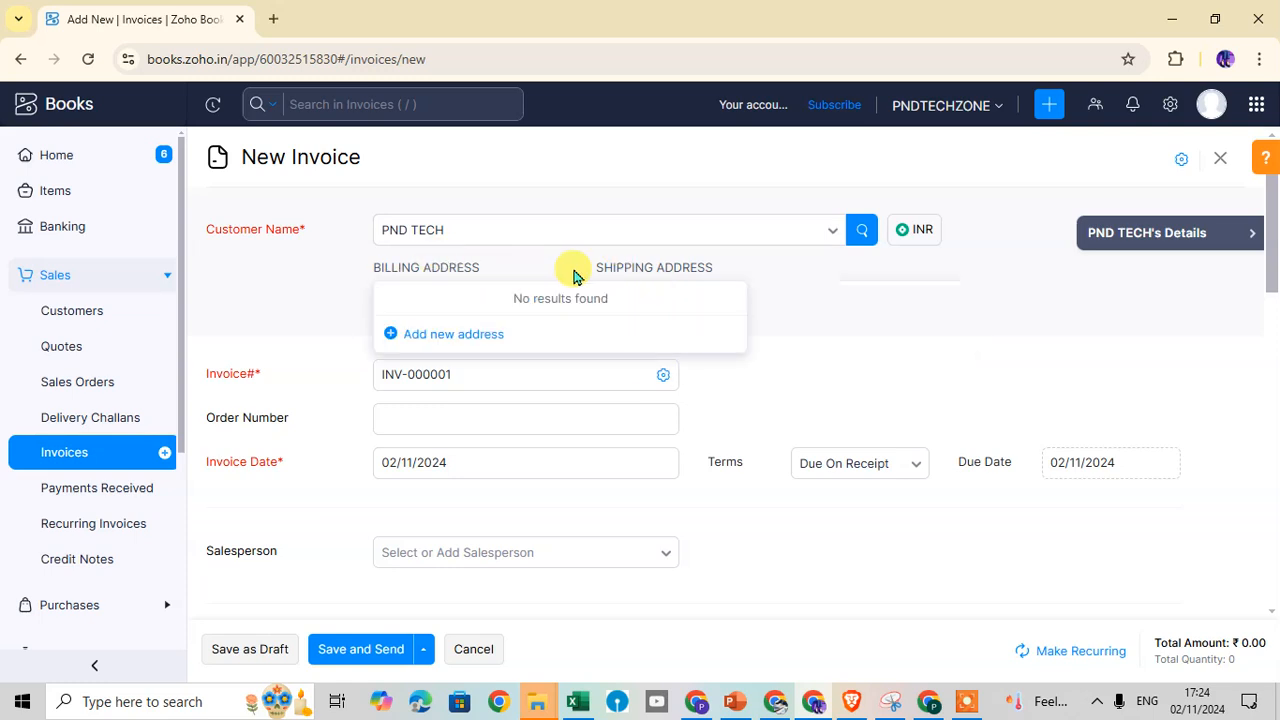
click(781, 287)
scroll(688, 299, down, 1)
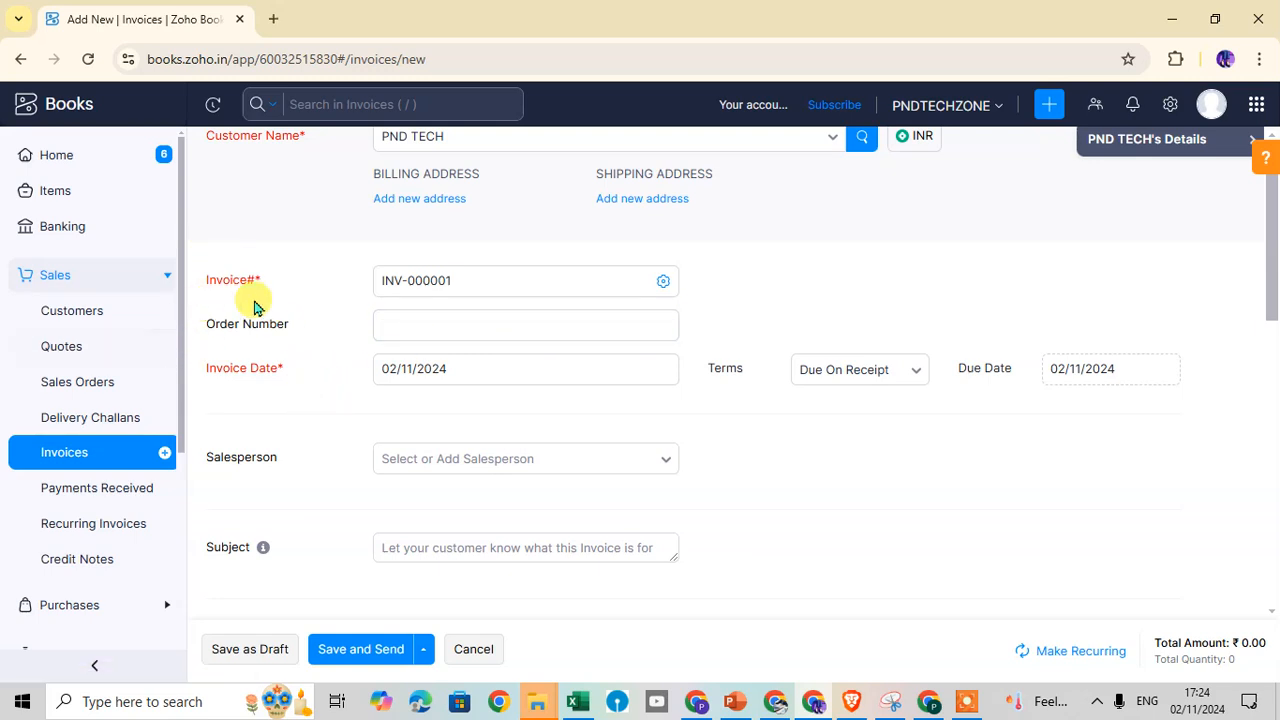
click(299, 285)
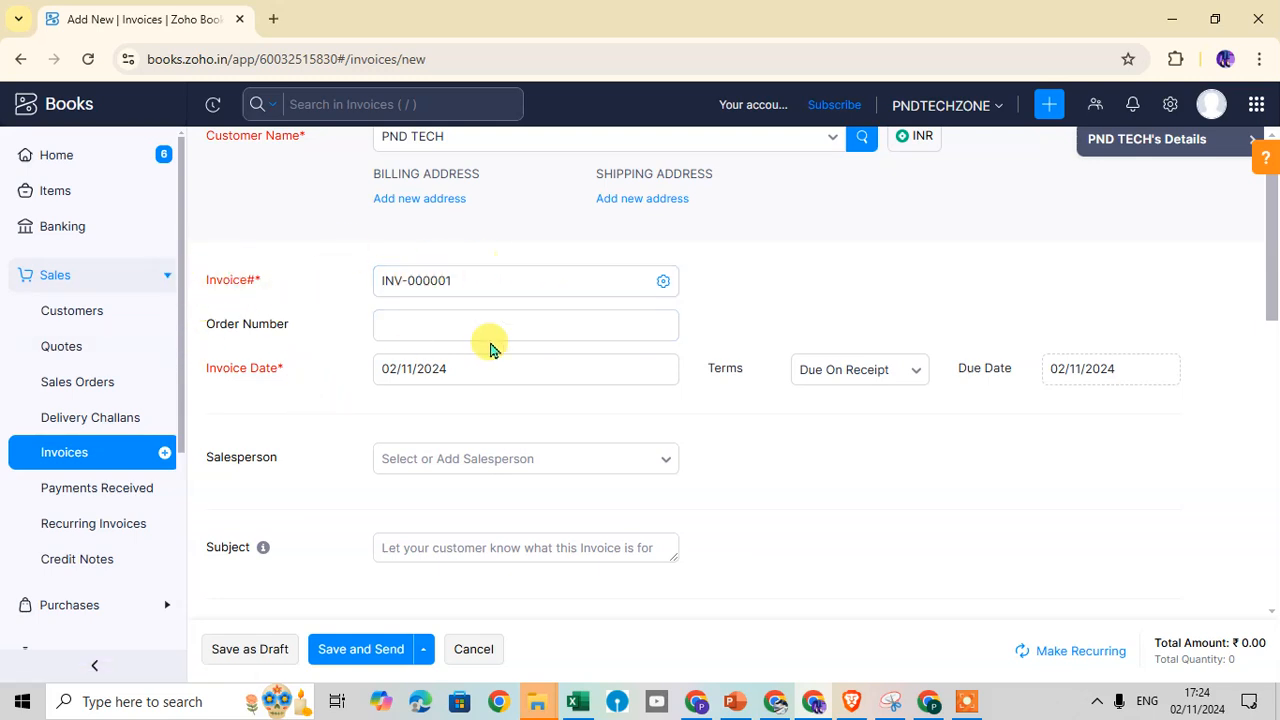
Set invoice numbering to manual entry in the Invoice# settings, keeping number 00001
click(663, 287)
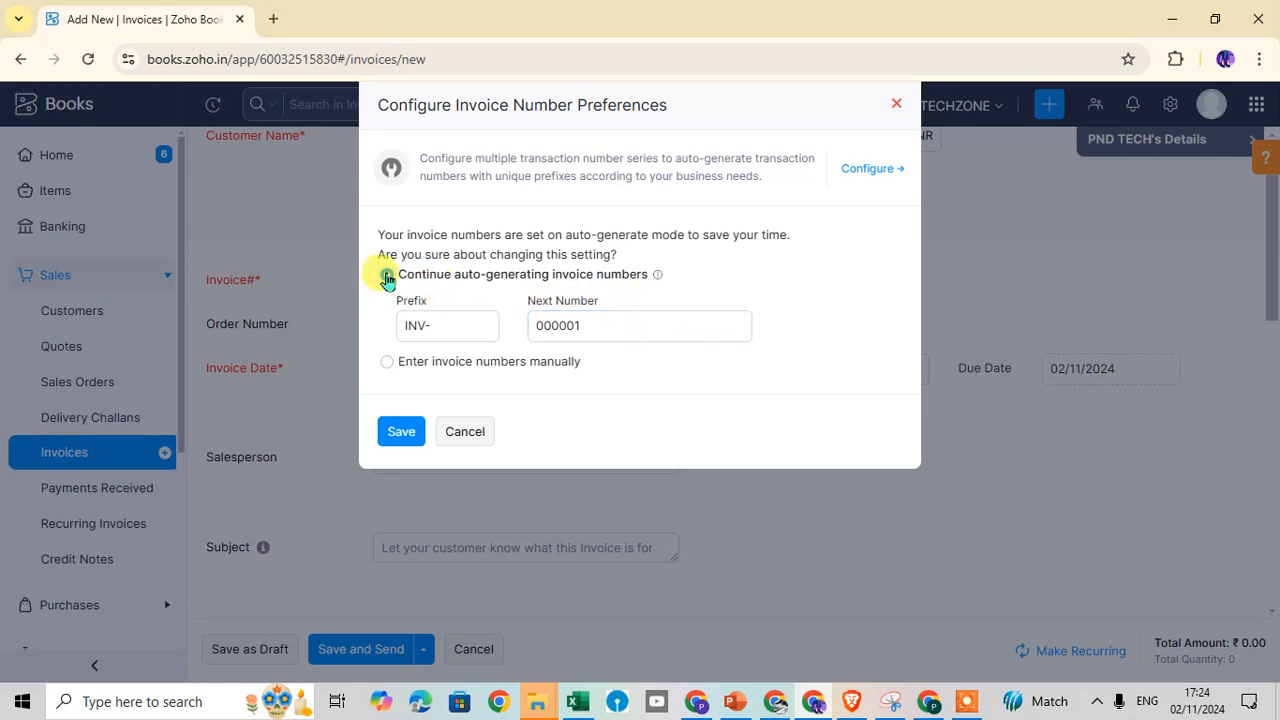
click(386, 362)
click(398, 366)
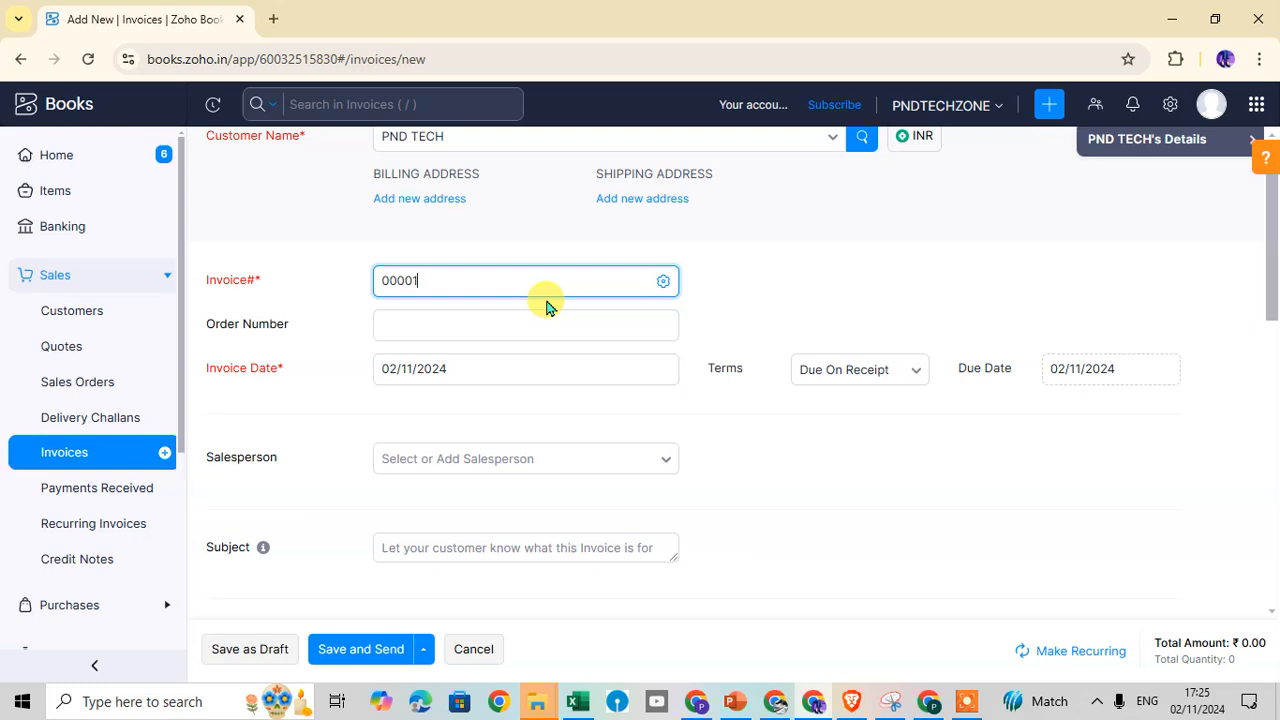
Set invoice number 00001/2024, order number 1234 and date 02/11/2024, accepting the GST change
text(/2024)
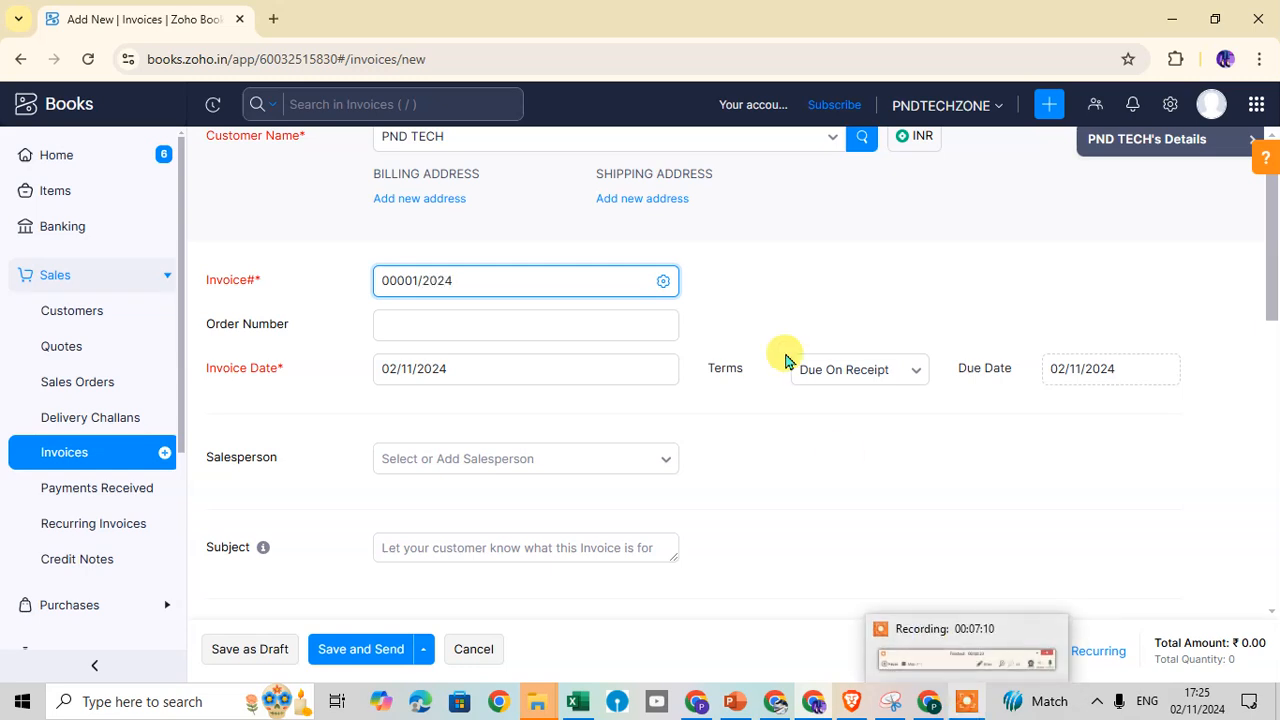
click(466, 320)
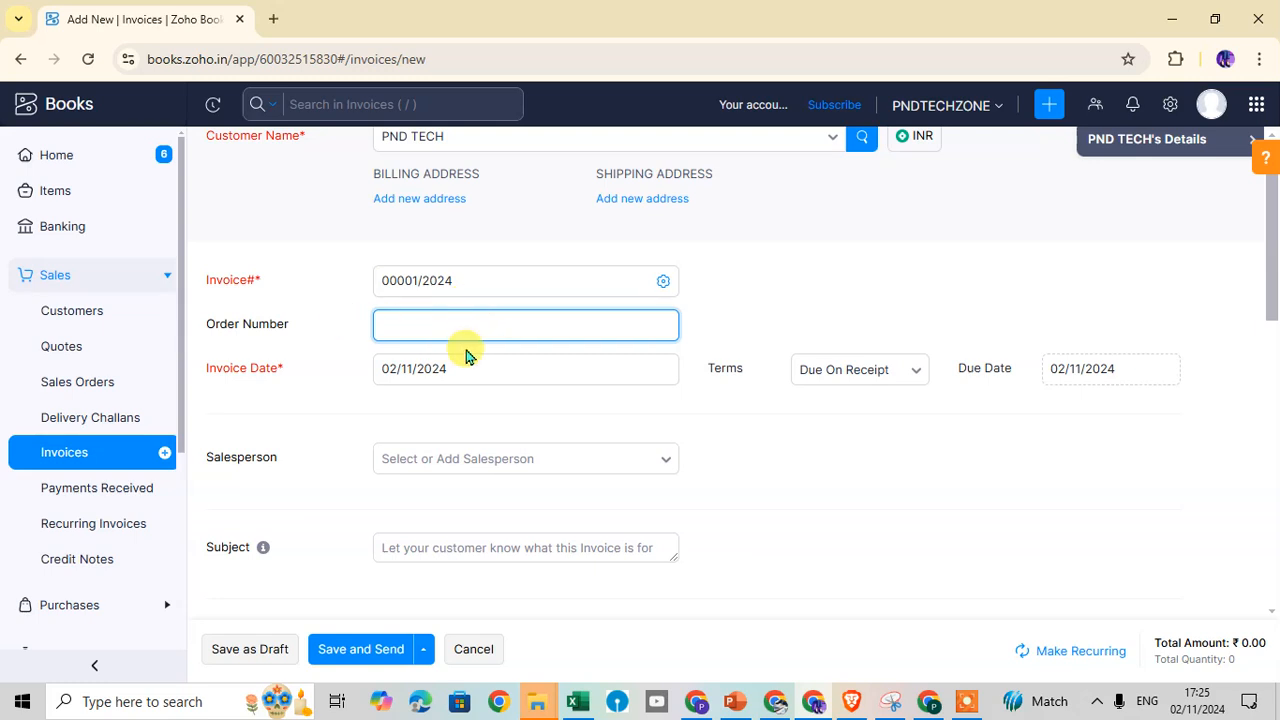
text(1234)
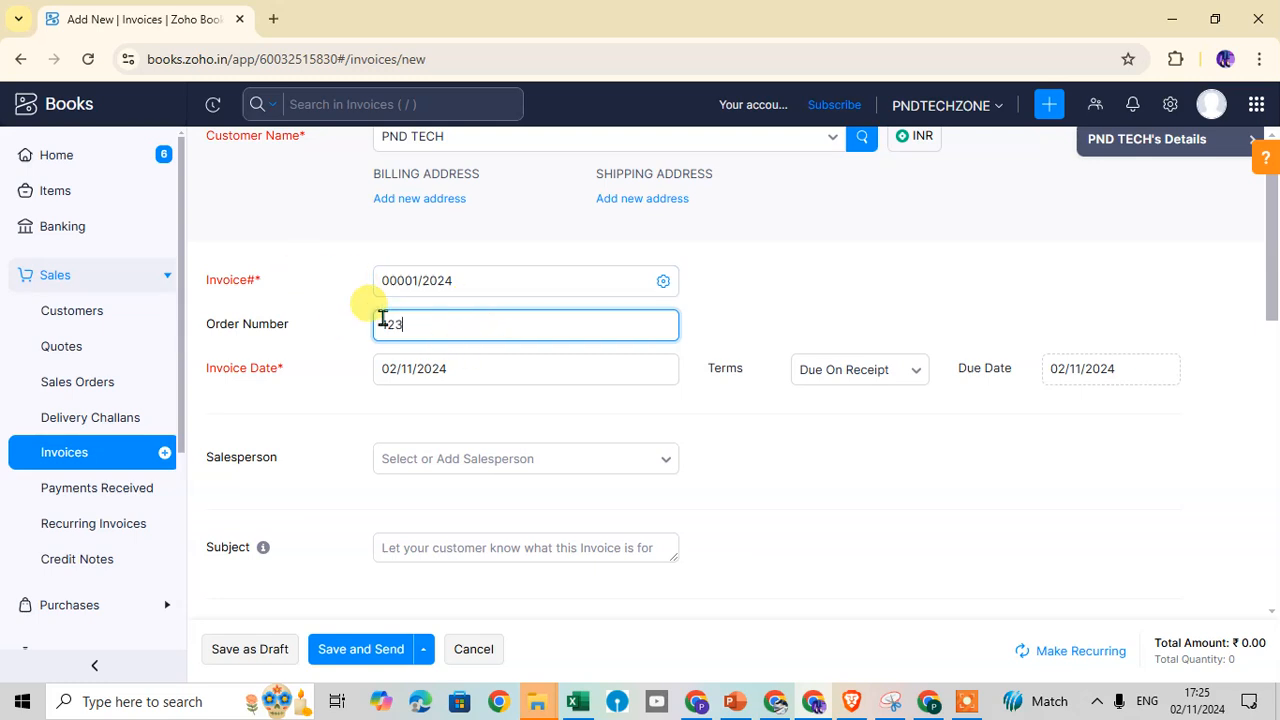
click(415, 368)
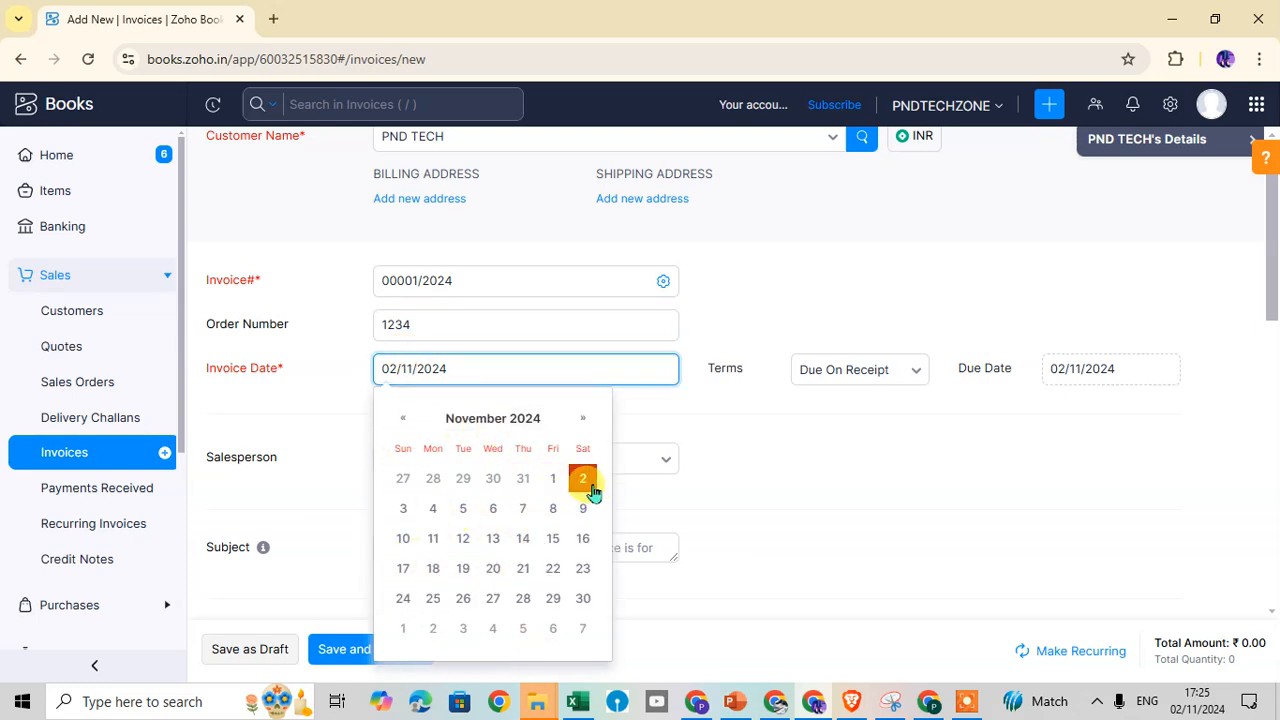
click(583, 478)
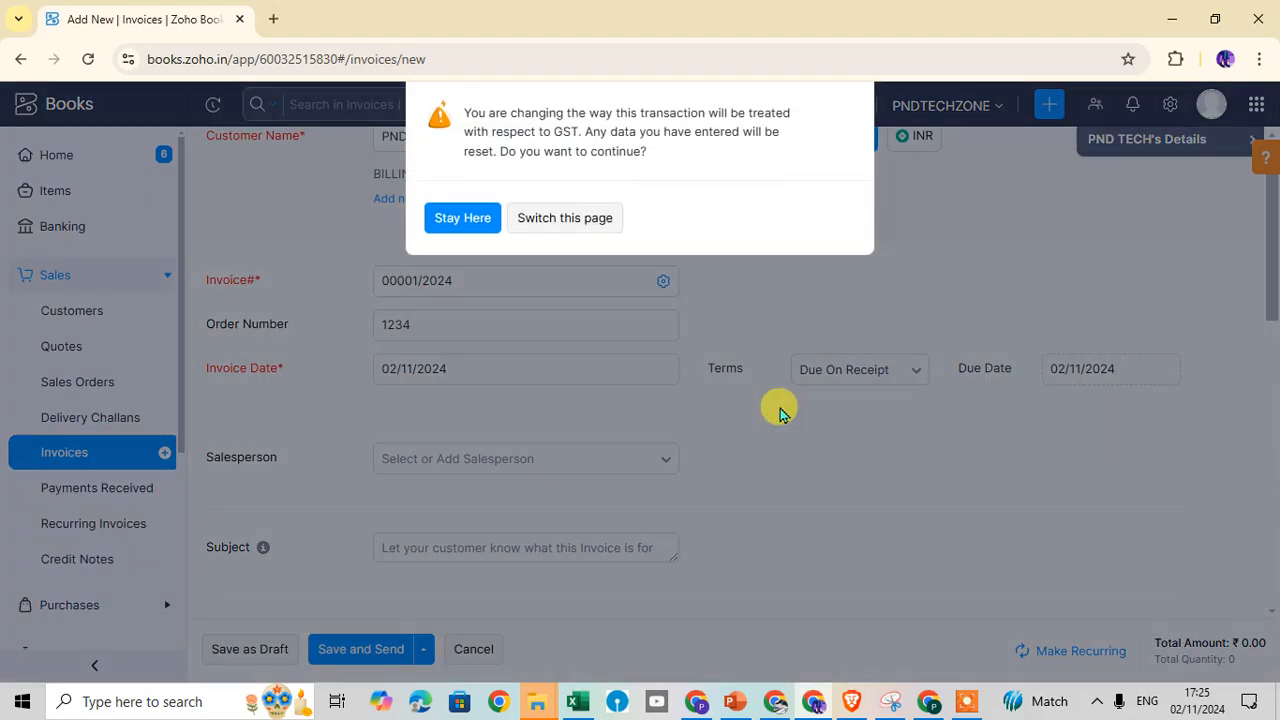
click(530, 229)
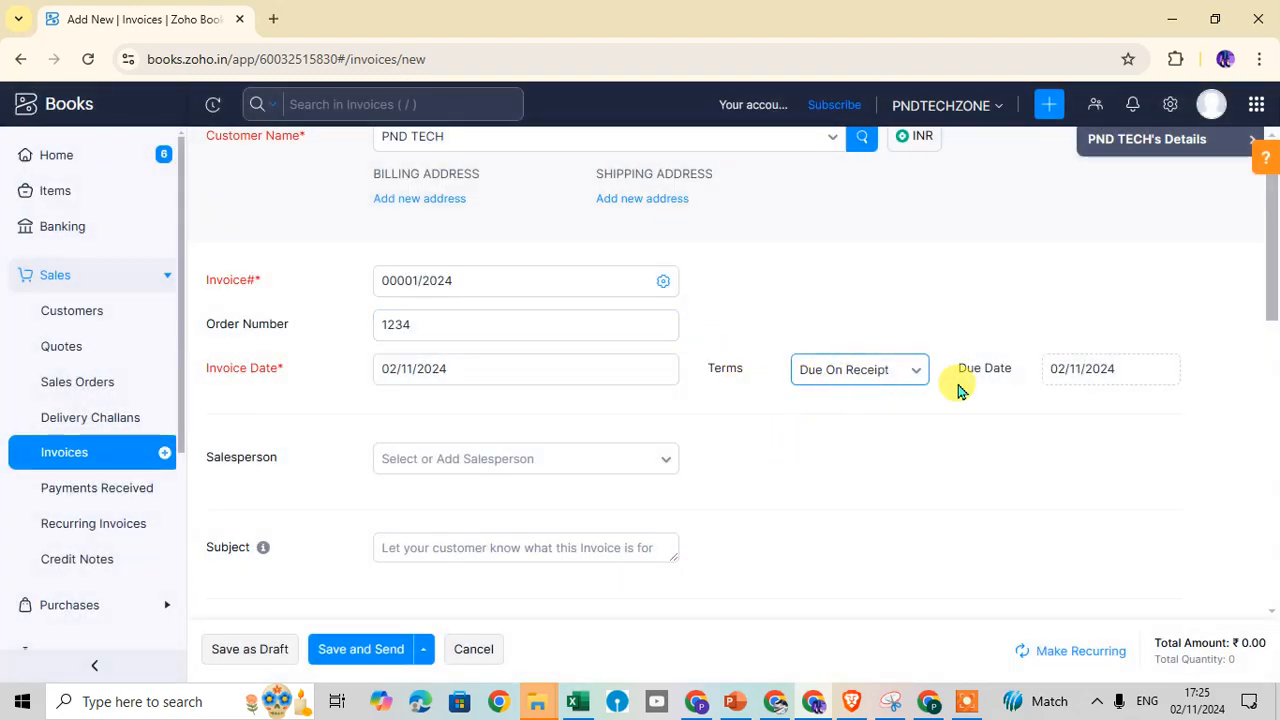
Set the due date to 30/11/2024, which switches payment terms to Custom
click(920, 375)
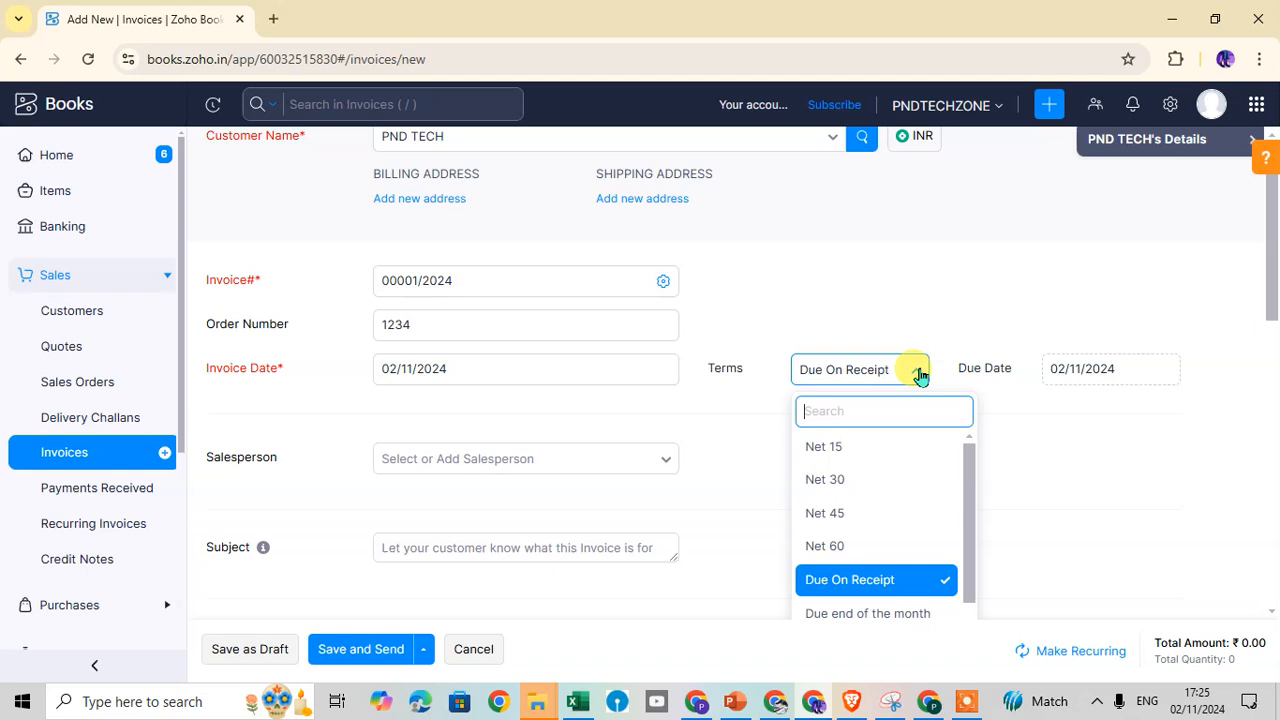
click(920, 375)
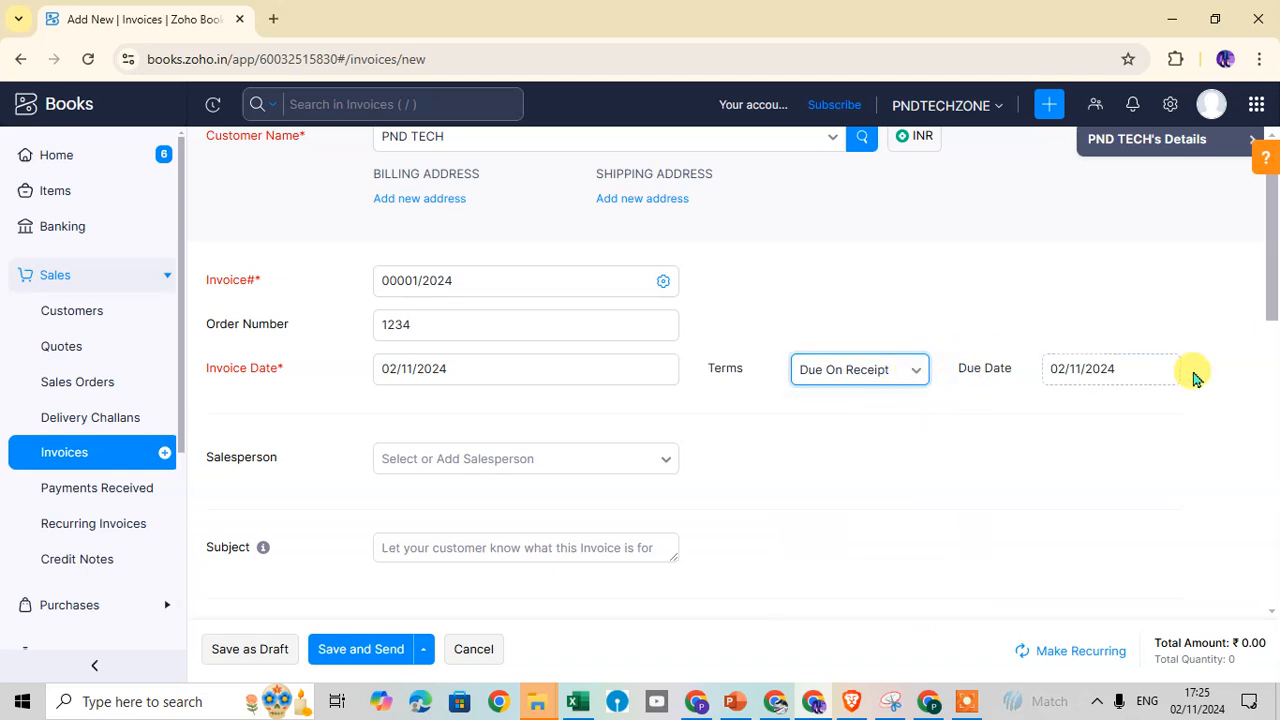
click(1066, 368)
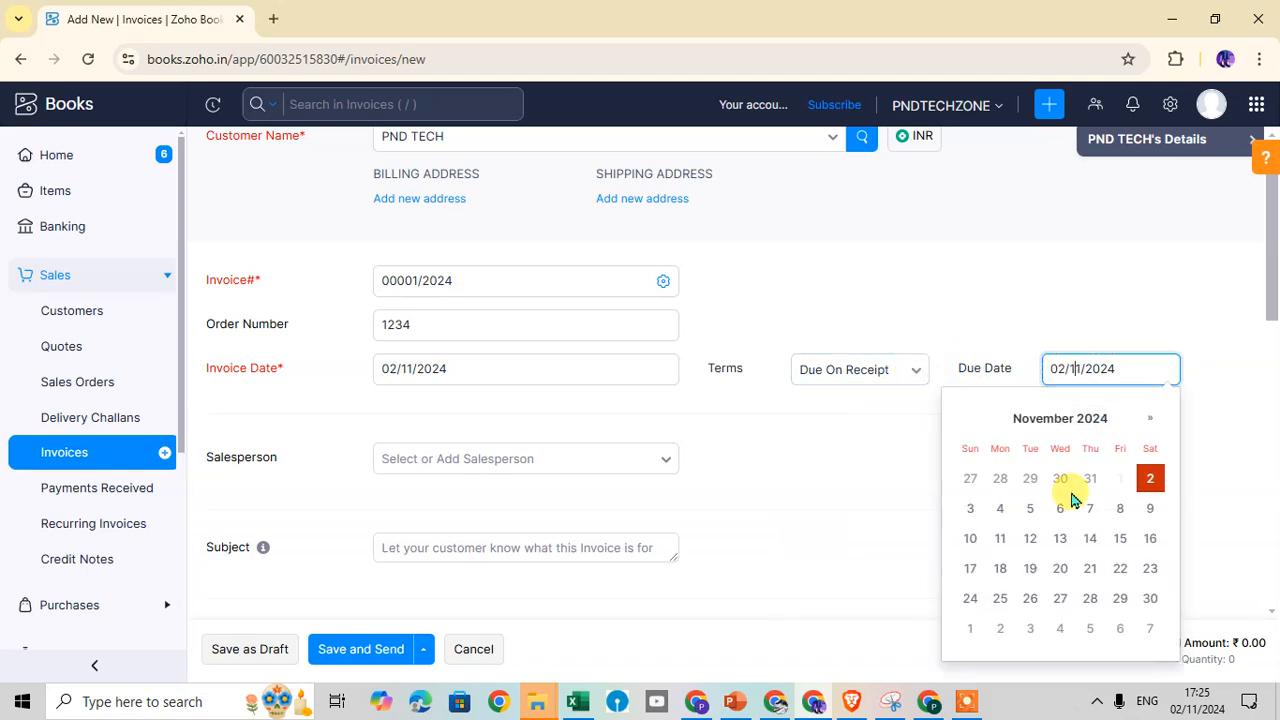
click(1150, 598)
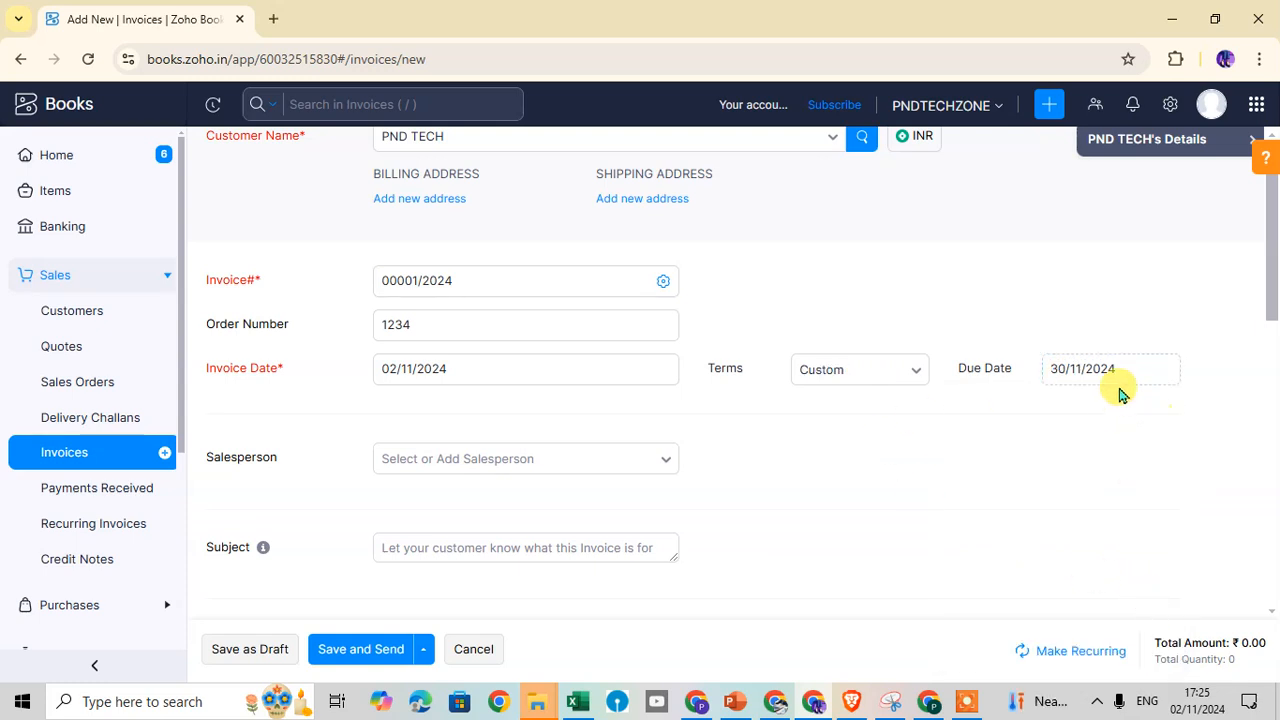
scroll(686, 377, down, 1)
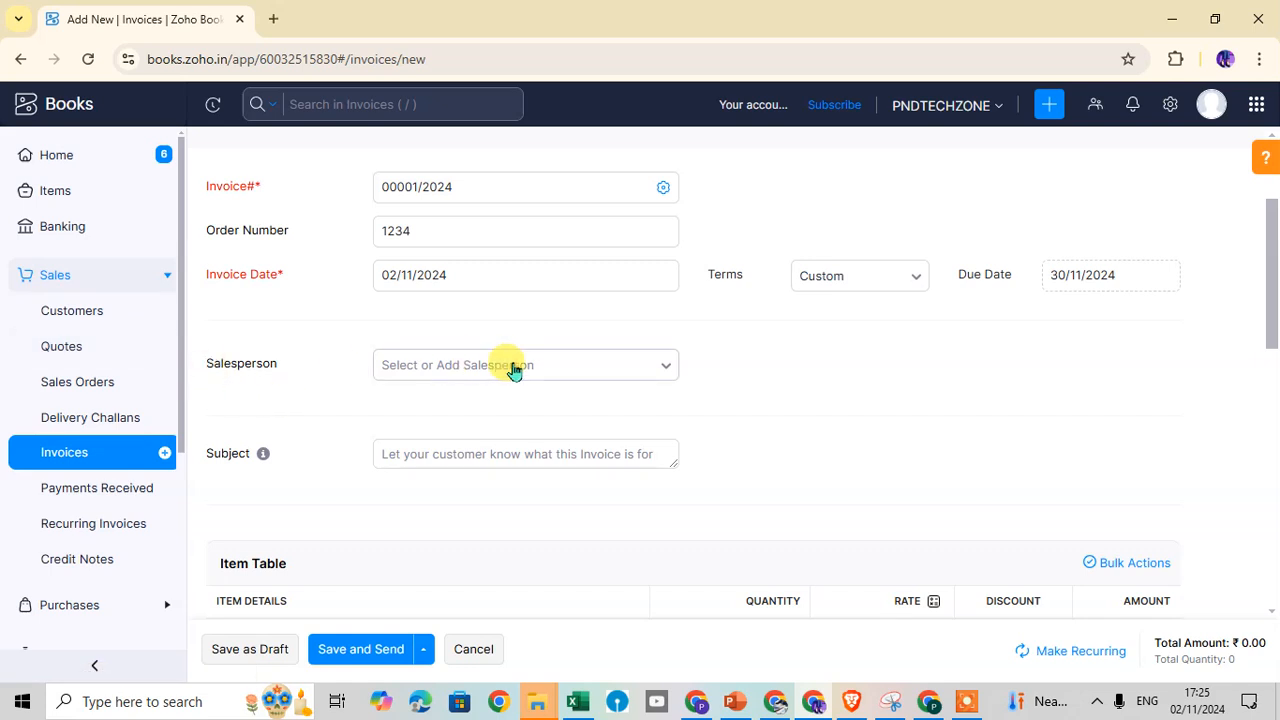
Add a salesperson via Manage Salespersons with their name and e-mail, and assign them to the invoice
click(660, 371)
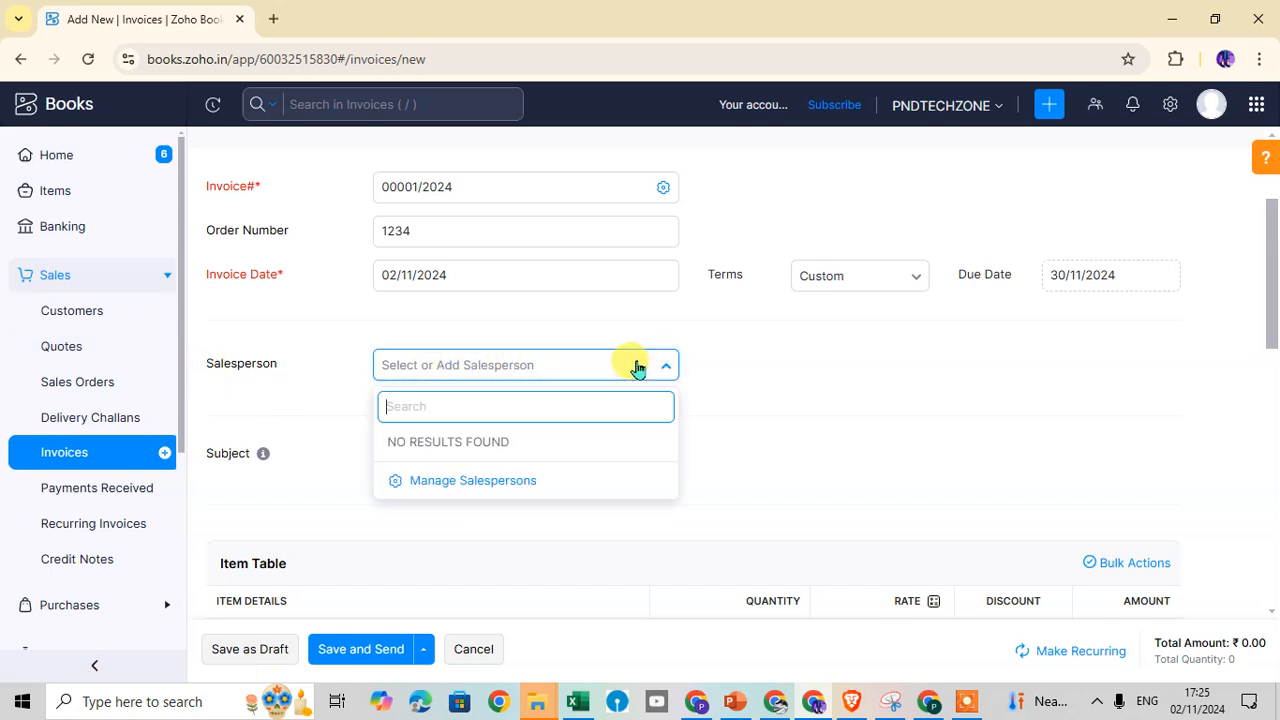
click(478, 483)
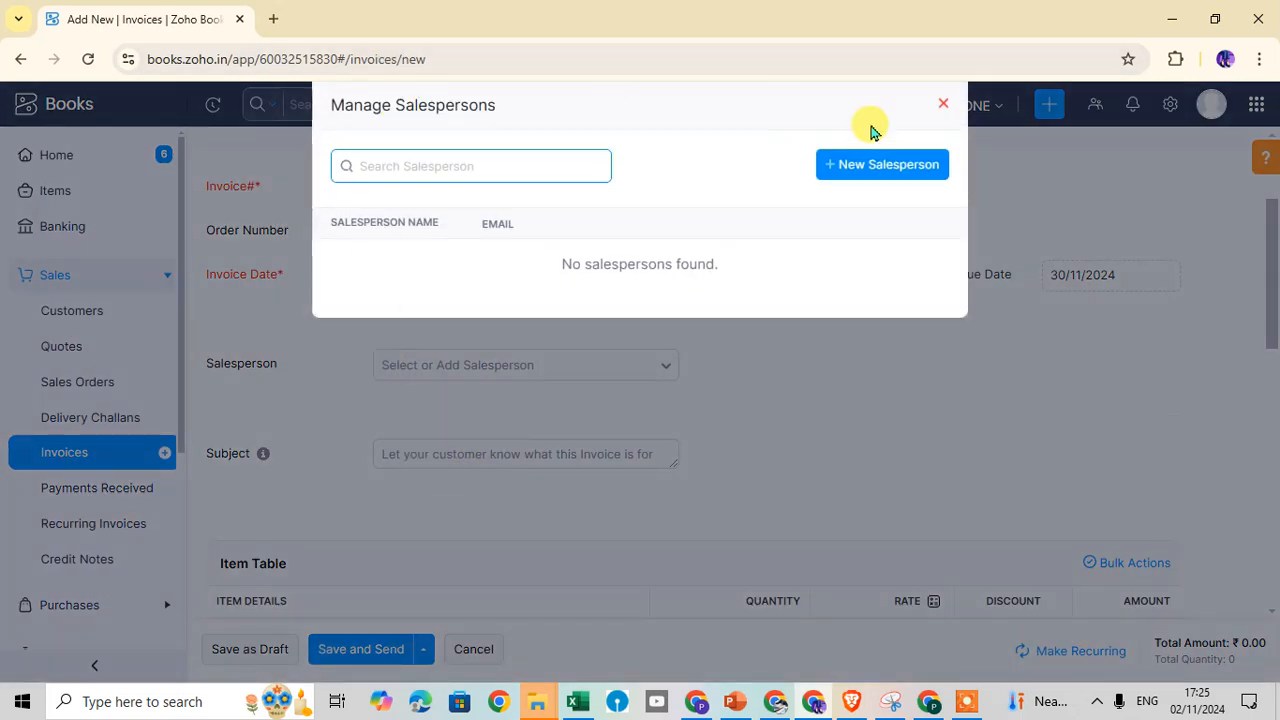
click(878, 164)
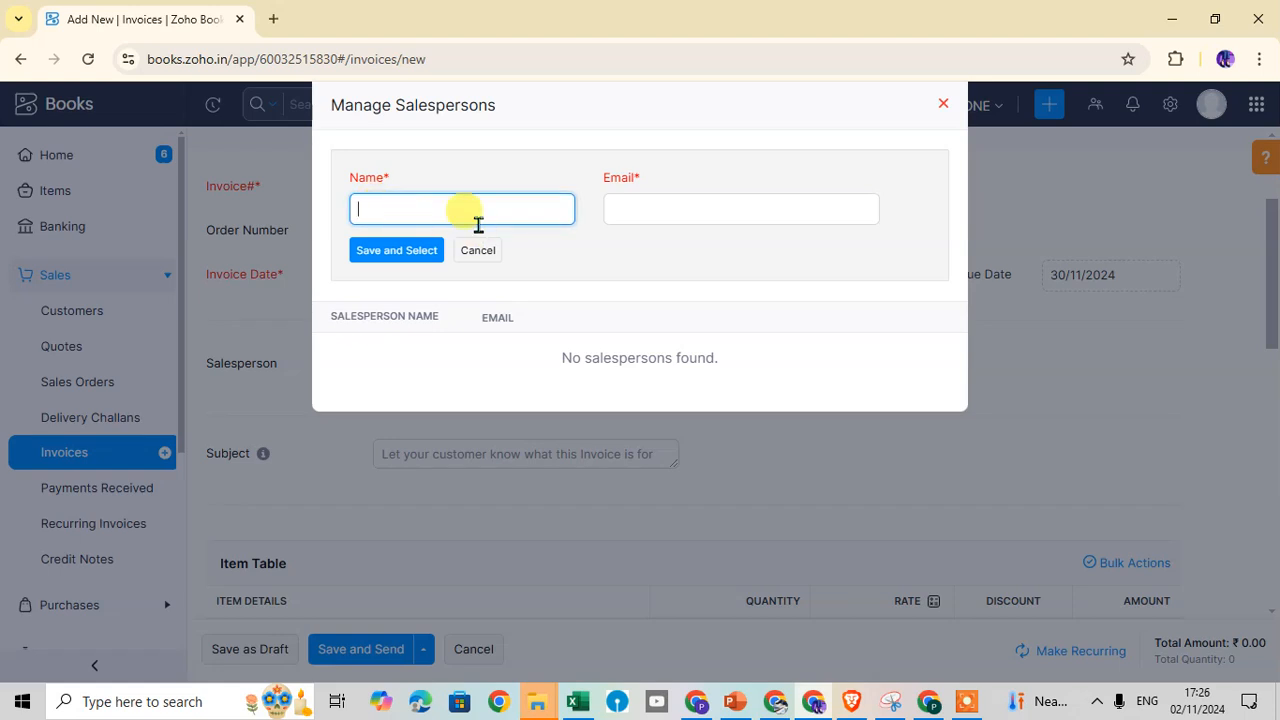
text(Ra)
key(BackSpace)
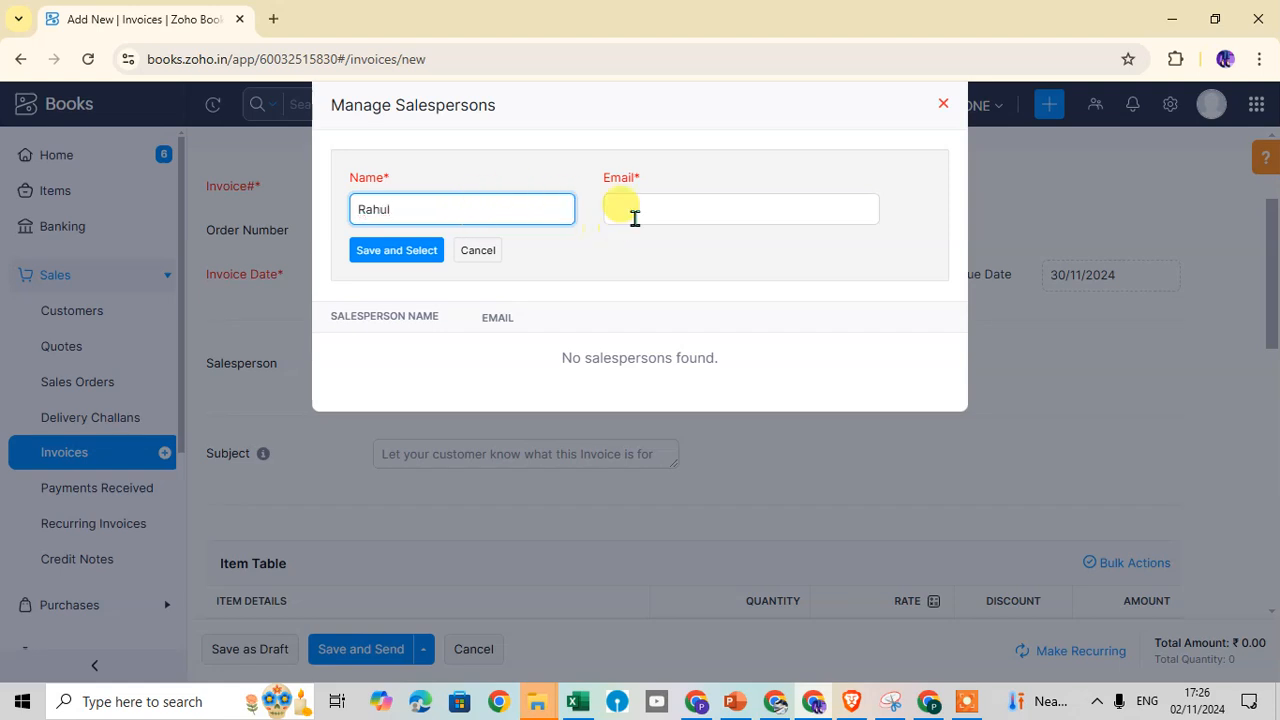
click(677, 206)
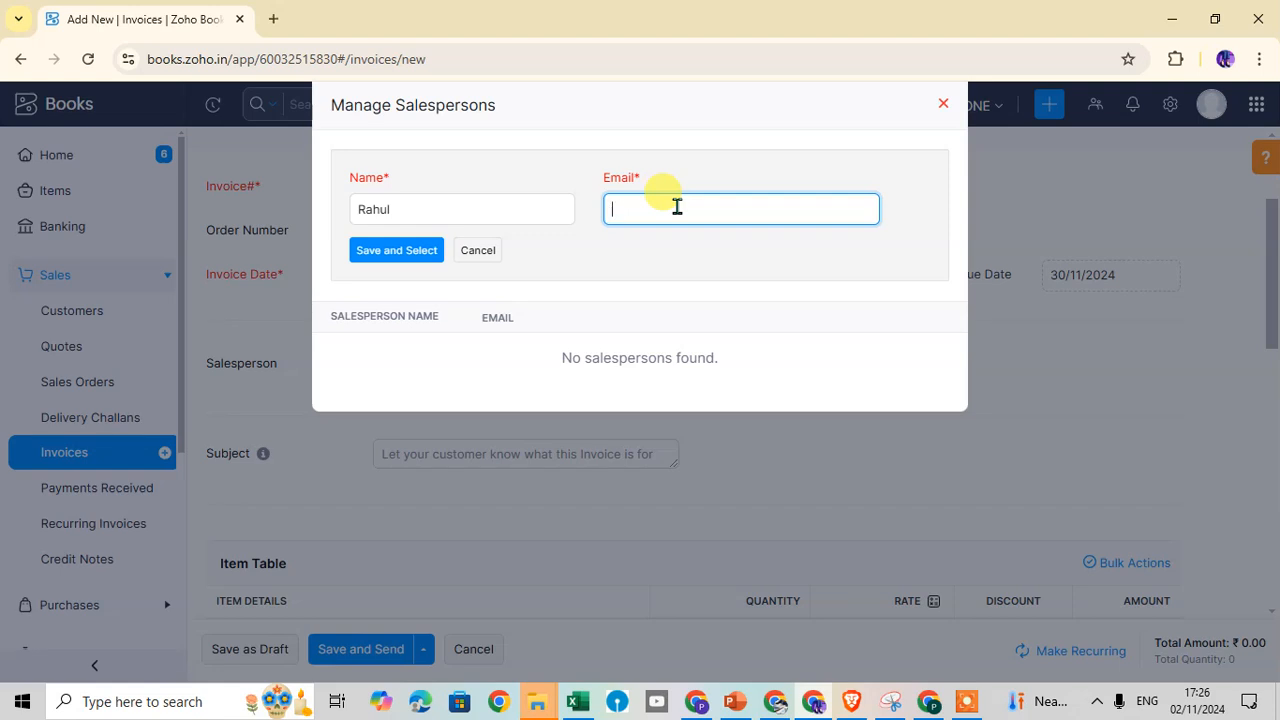
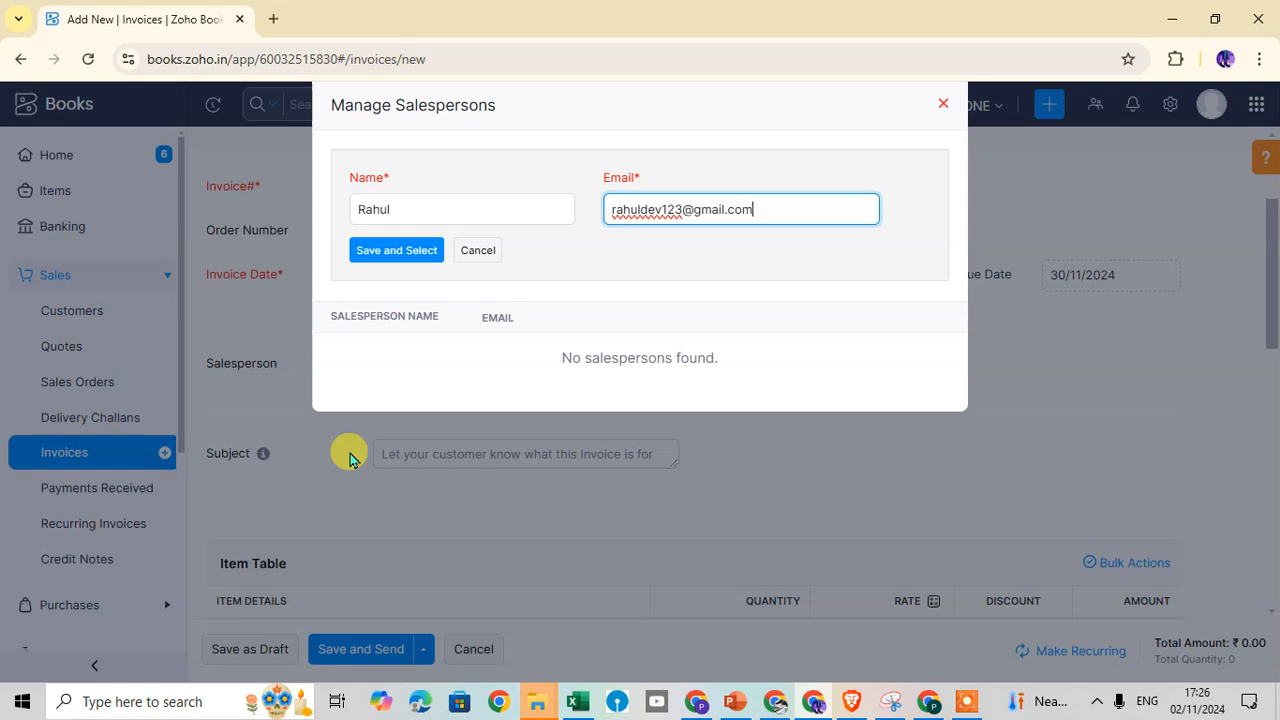
click(410, 251)
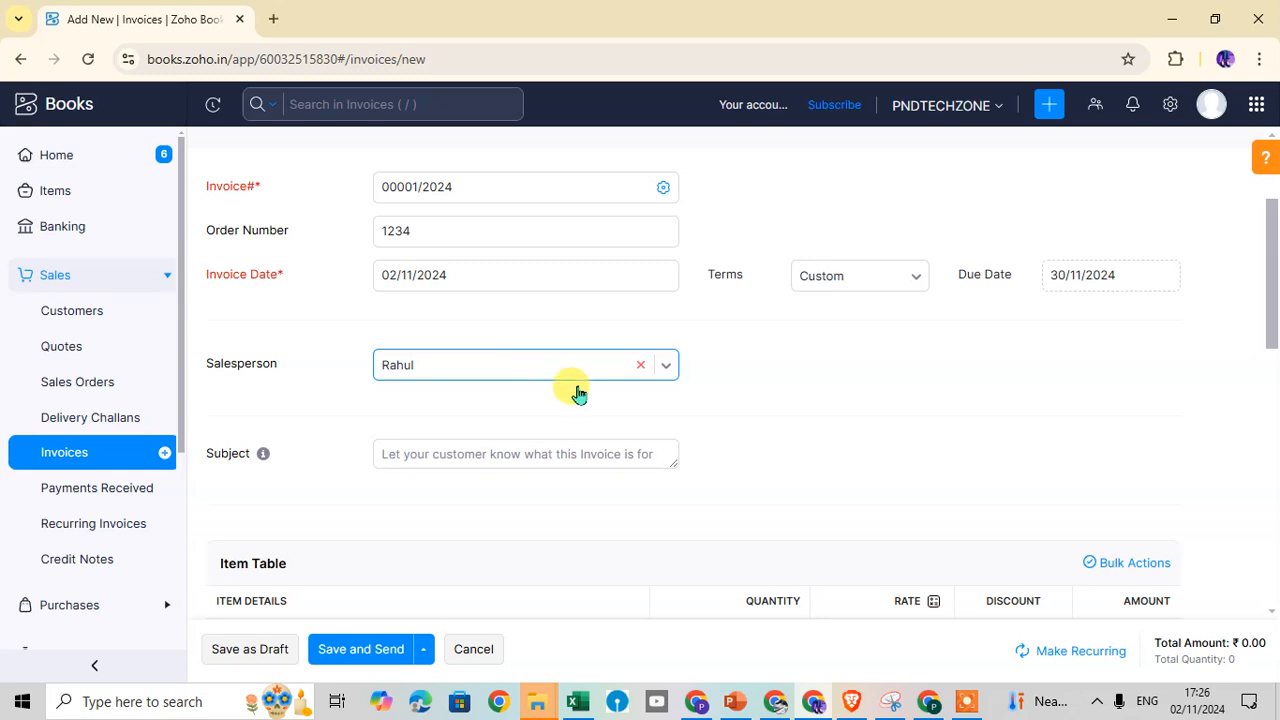
click(666, 370)
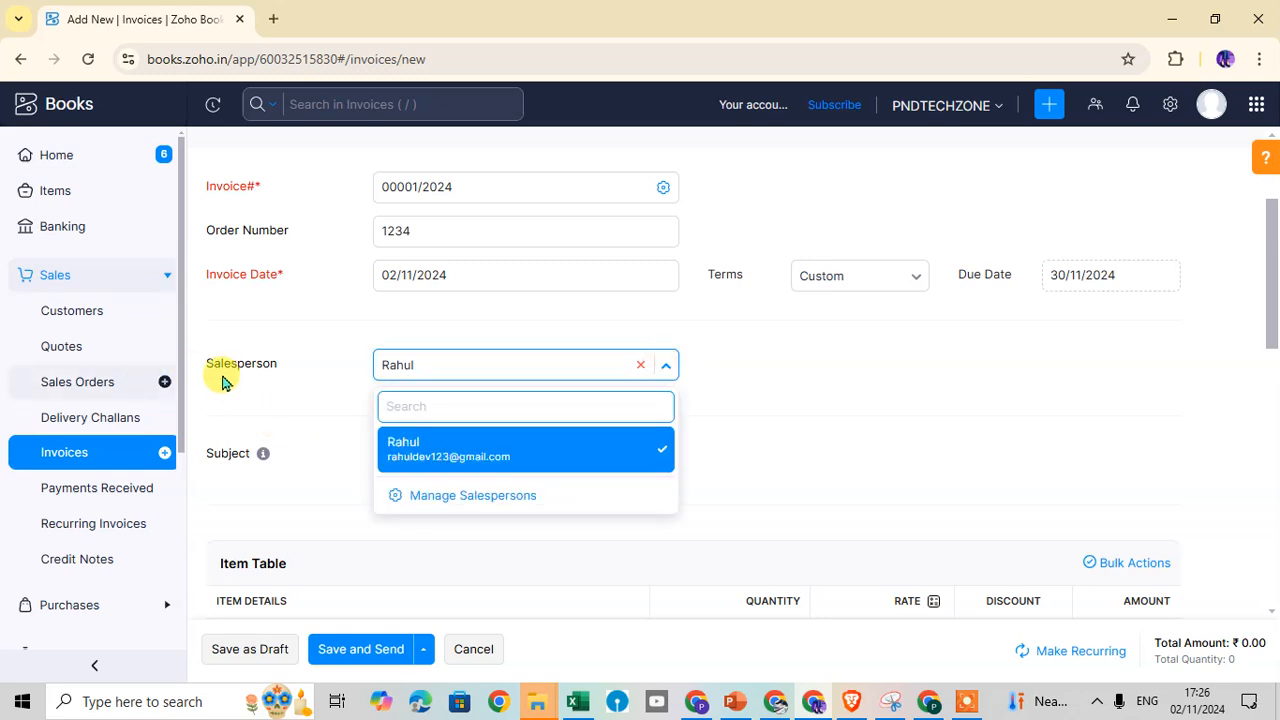
click(838, 442)
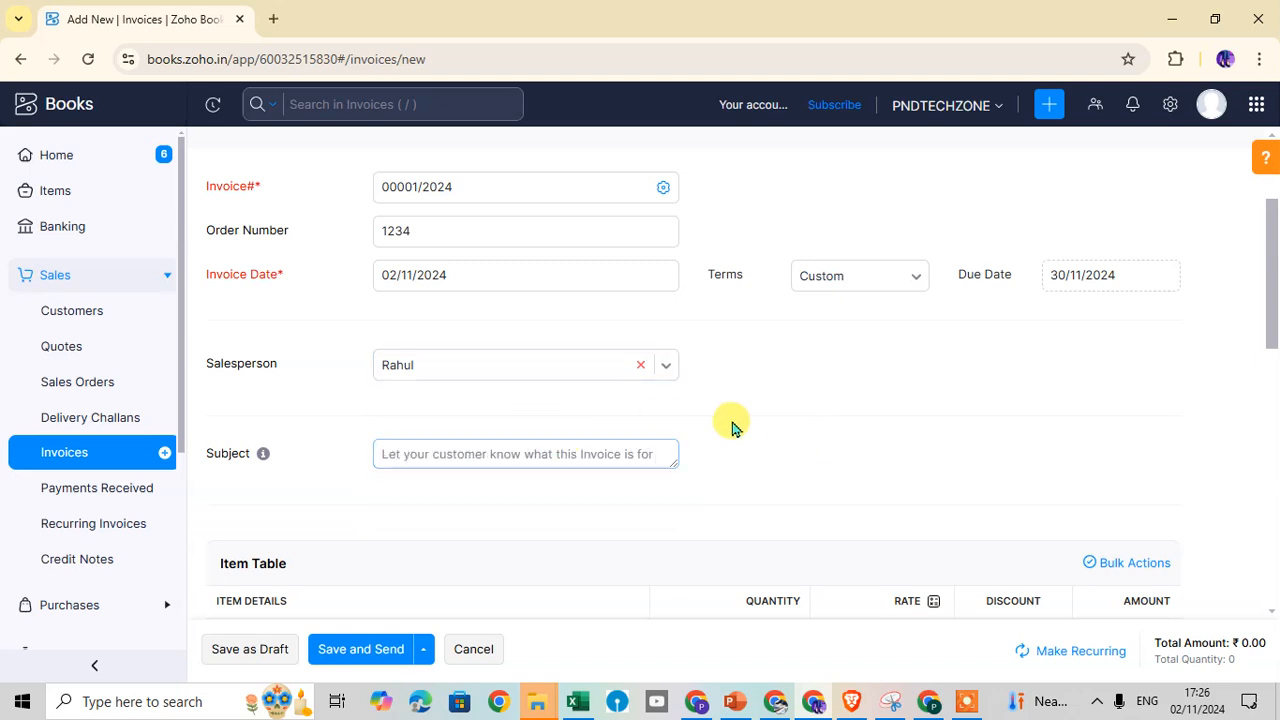
Leave the invoice Subject blank and open the first Item Table row's item picker, which has no saved items
scroll(572, 483, down, 1)
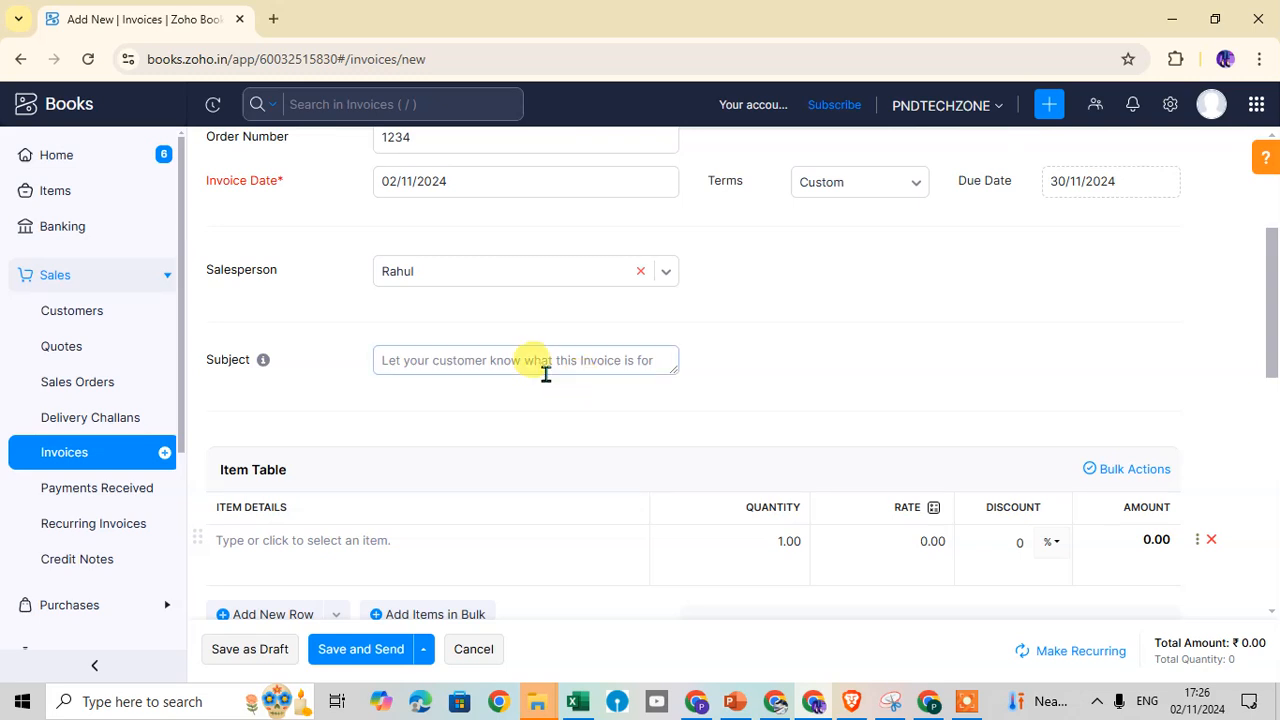
click(546, 370)
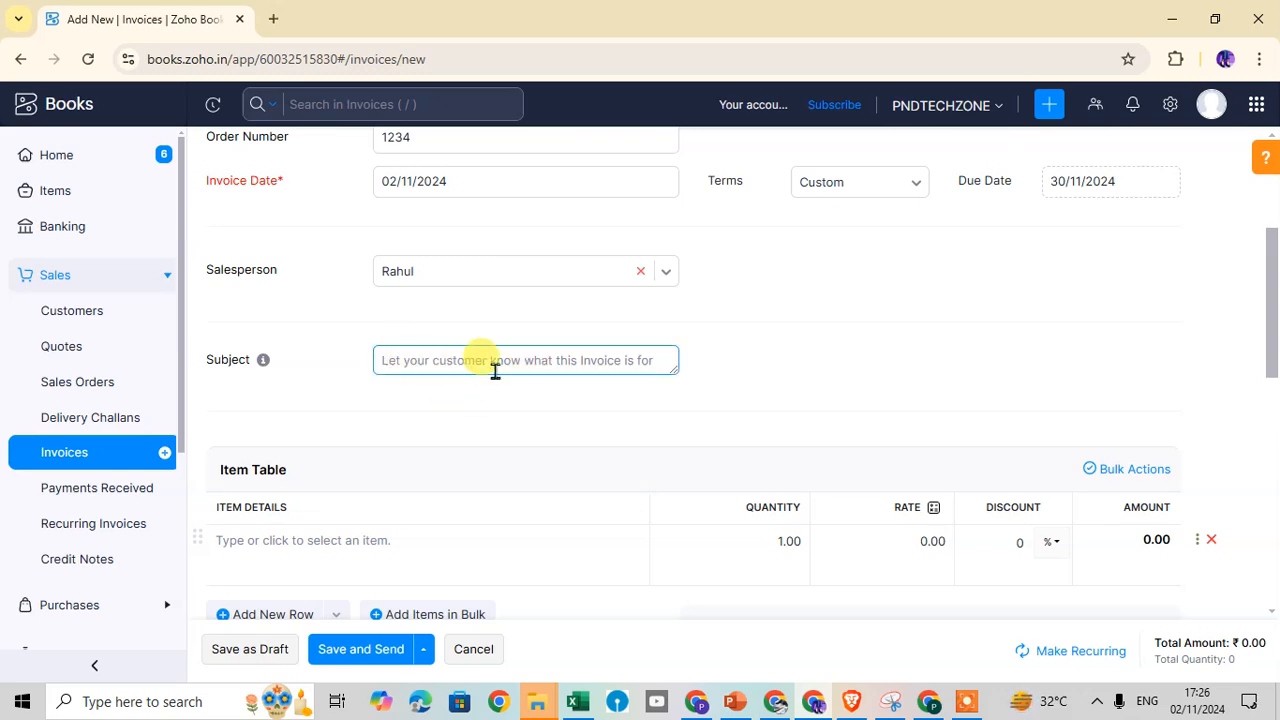
click(492, 386)
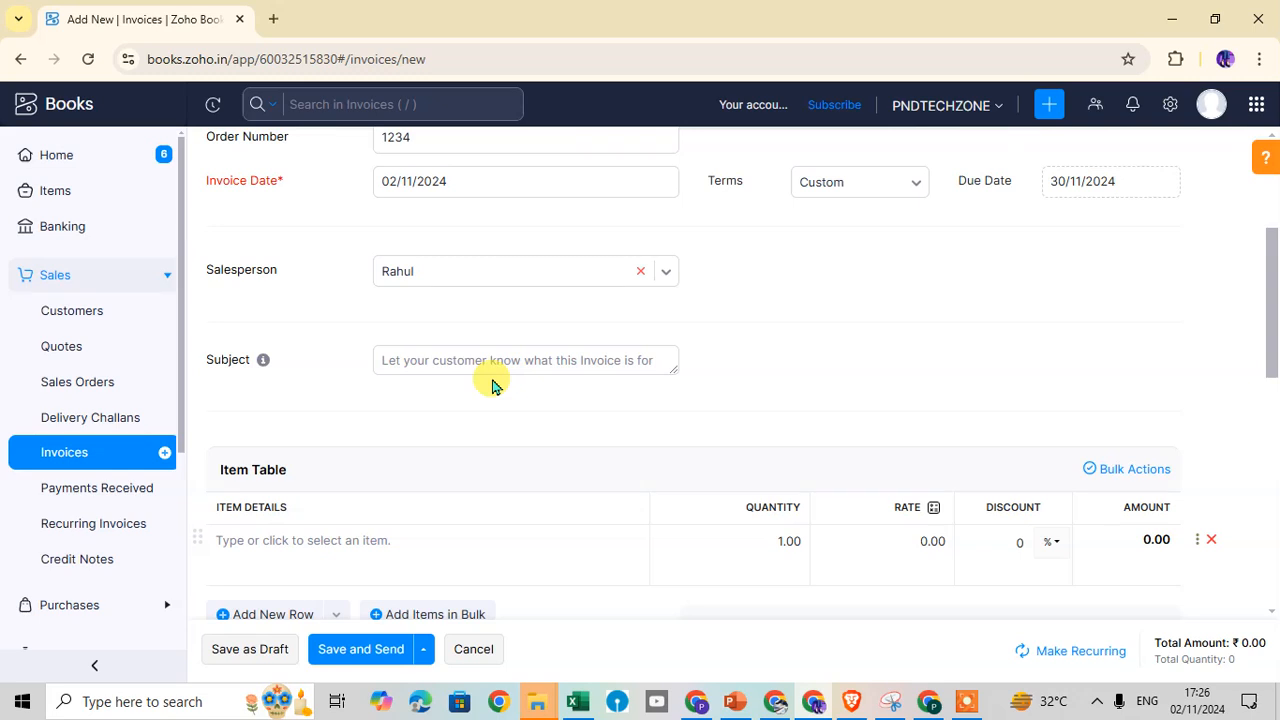
click(409, 338)
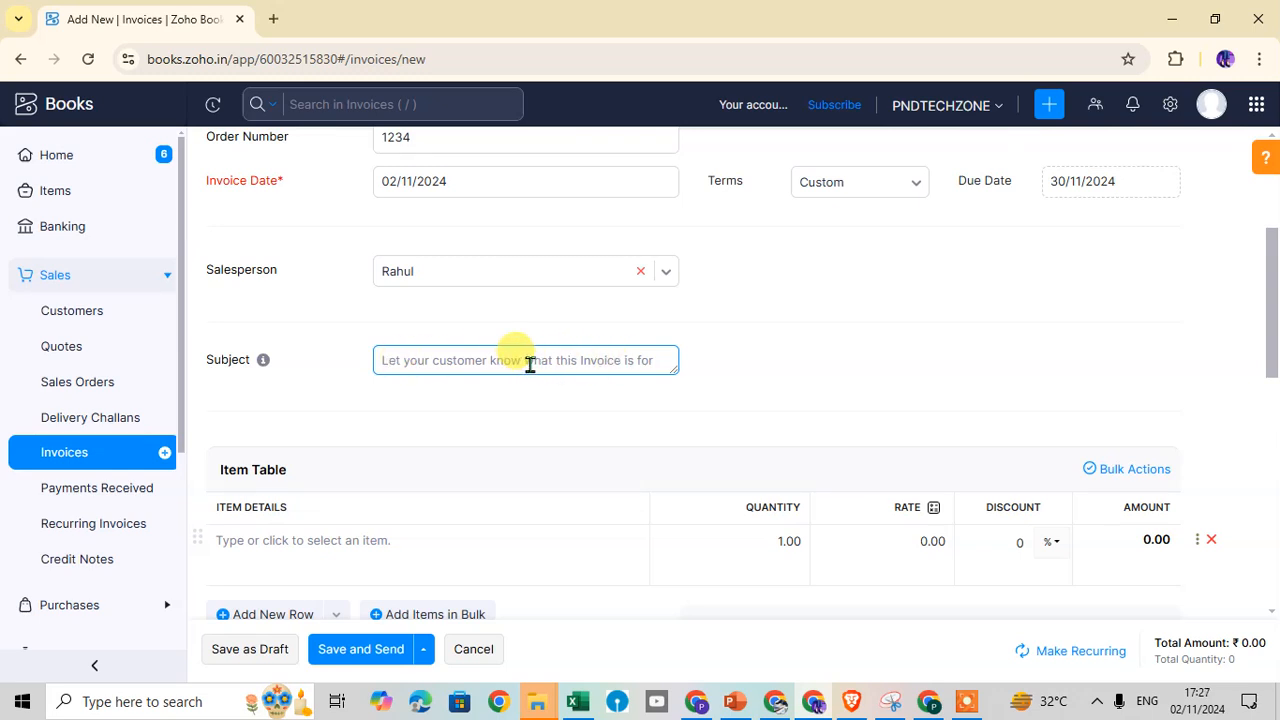
click(491, 412)
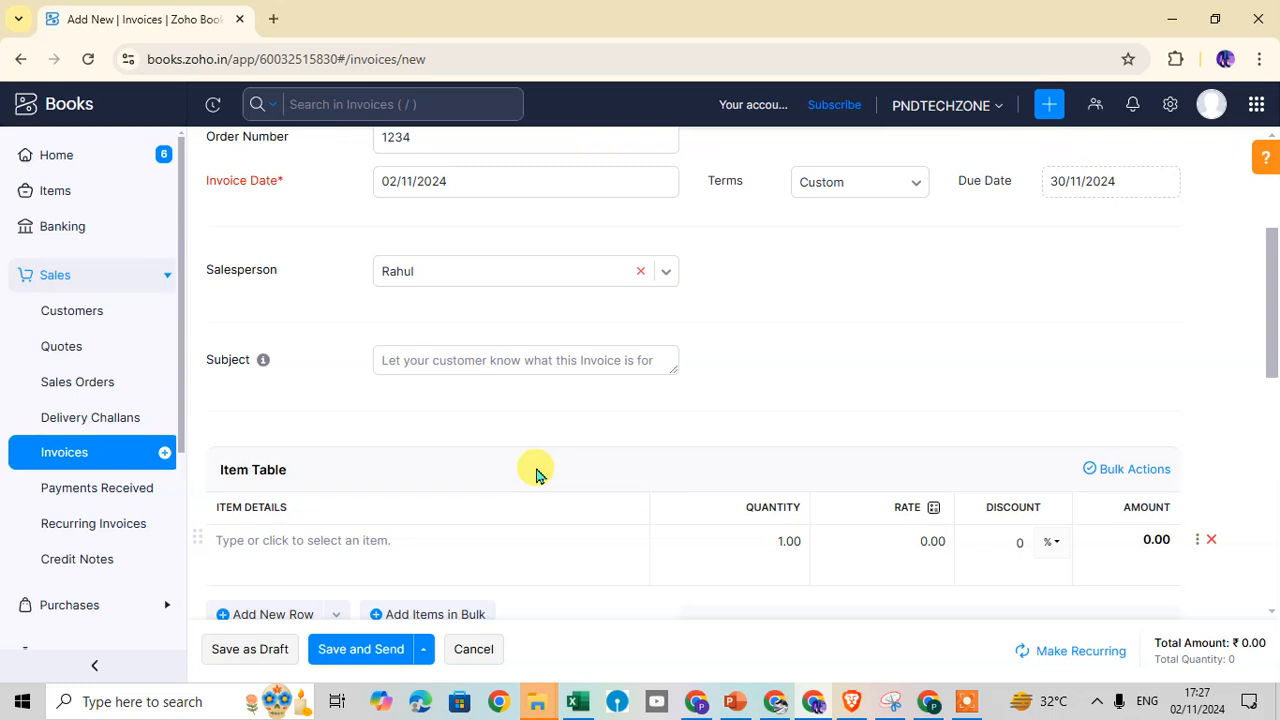
scroll(535, 470, down, 2)
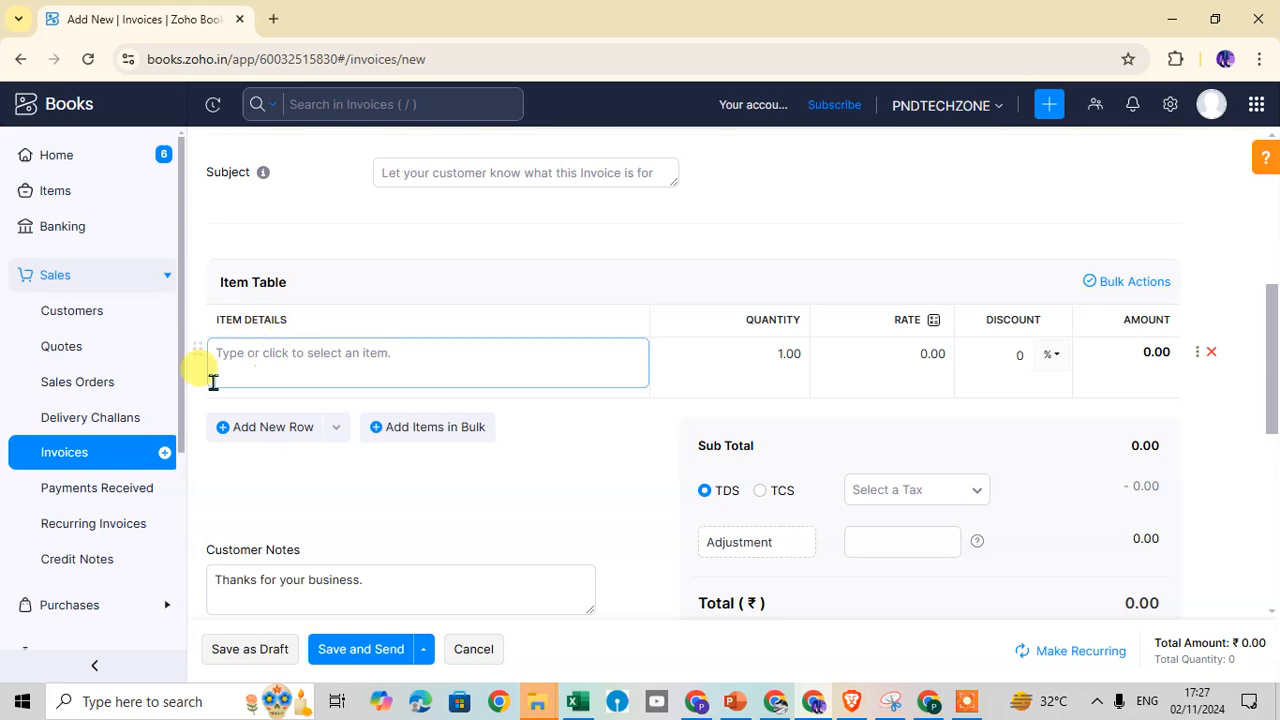
click(440, 367)
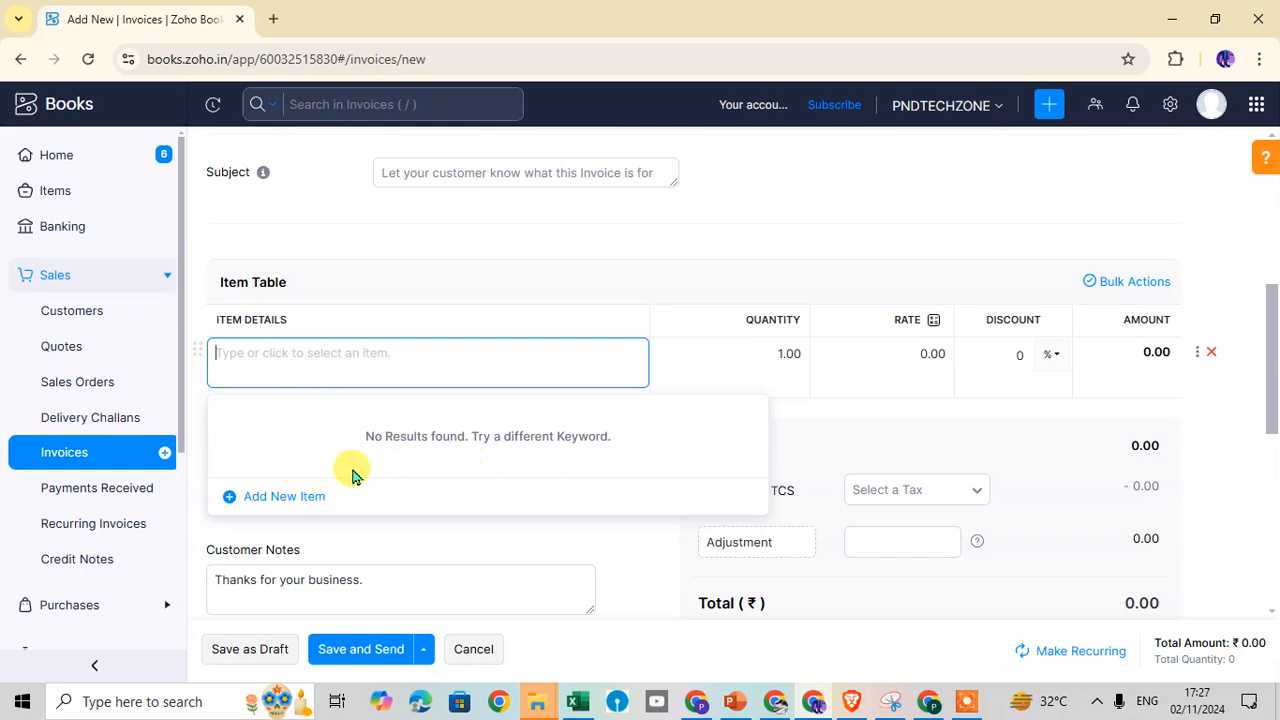
Choose Add New Item from the first row's item dropdown to open a blank New Item form
click(284, 497)
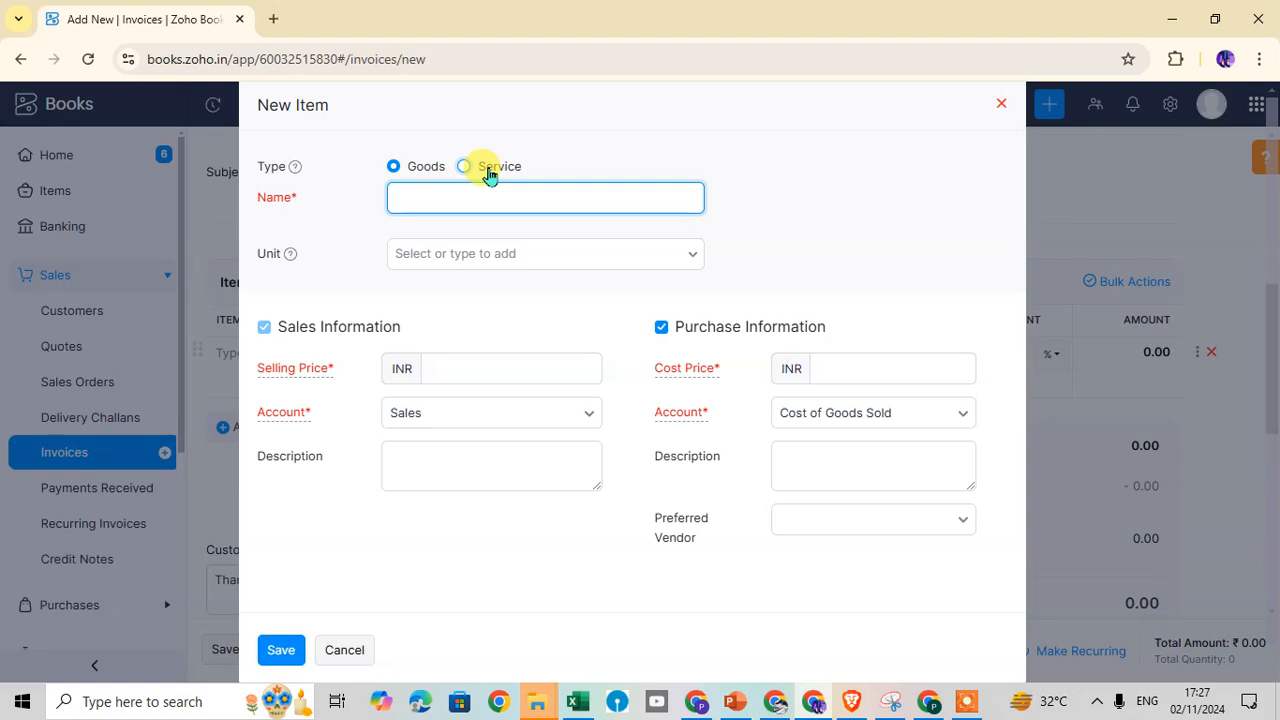
Keep the new item's type as Goods and set its unit to pcs
click(487, 172)
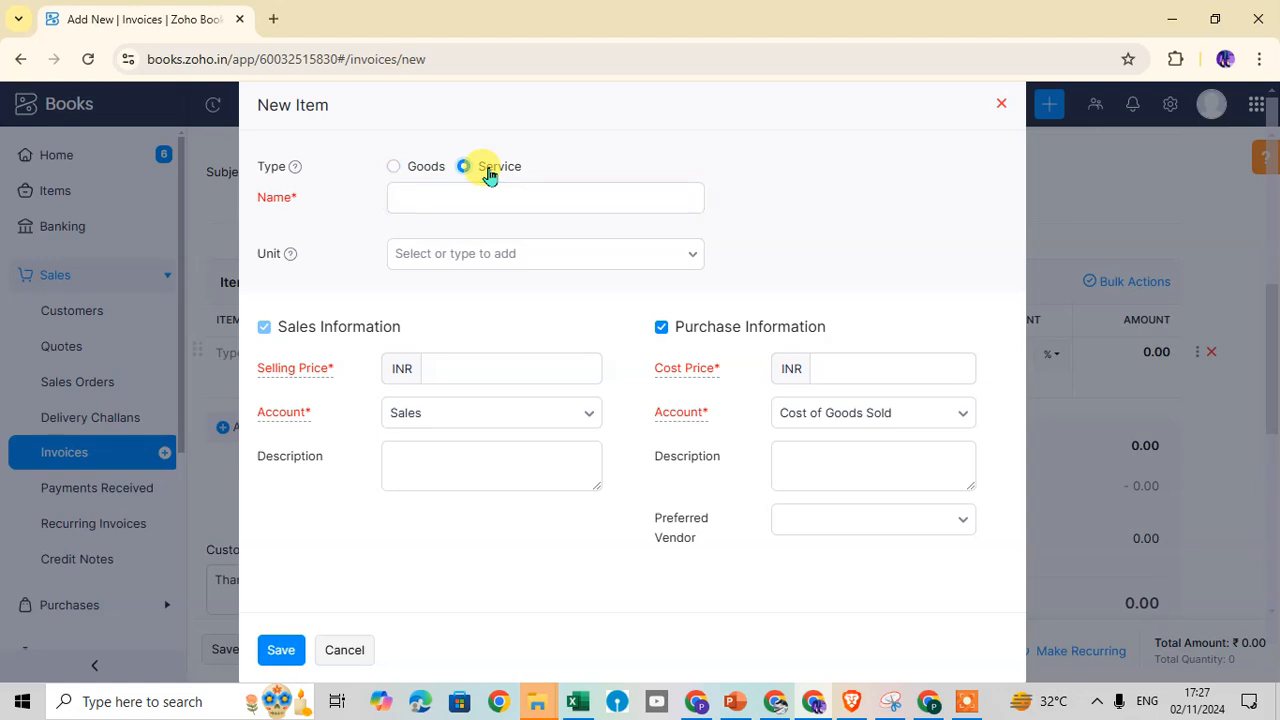
click(427, 177)
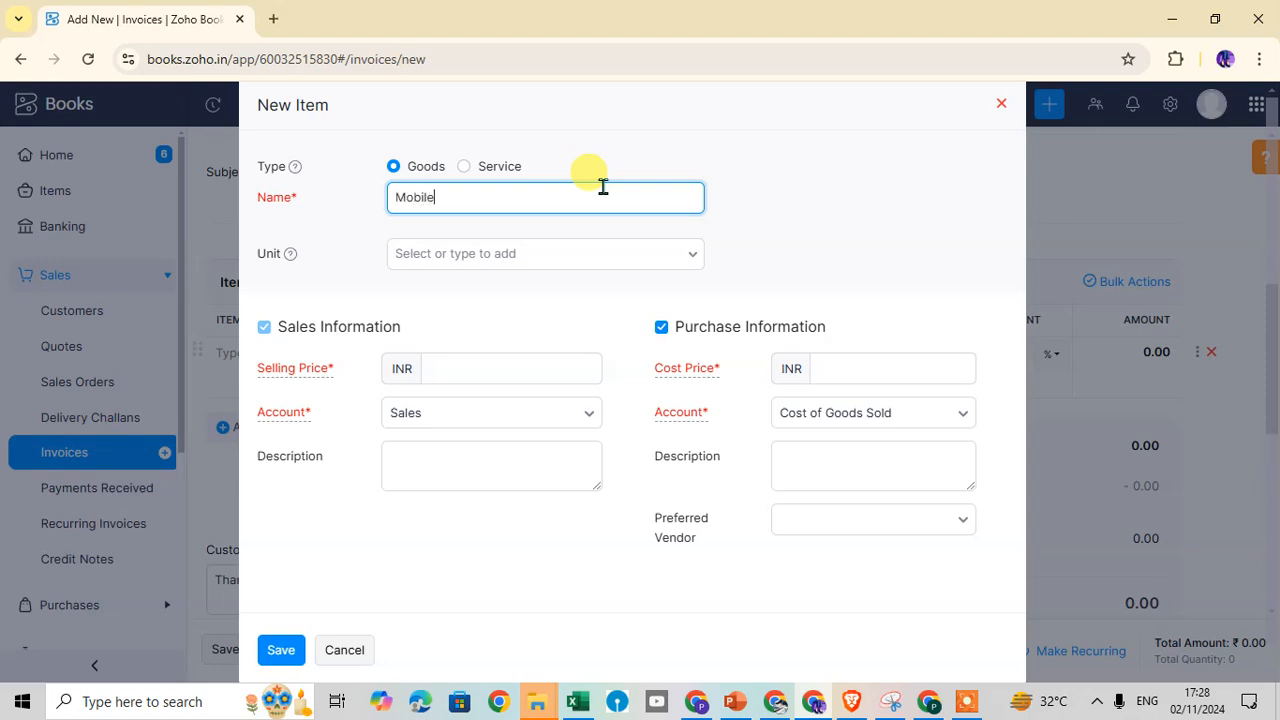
click(600, 253)
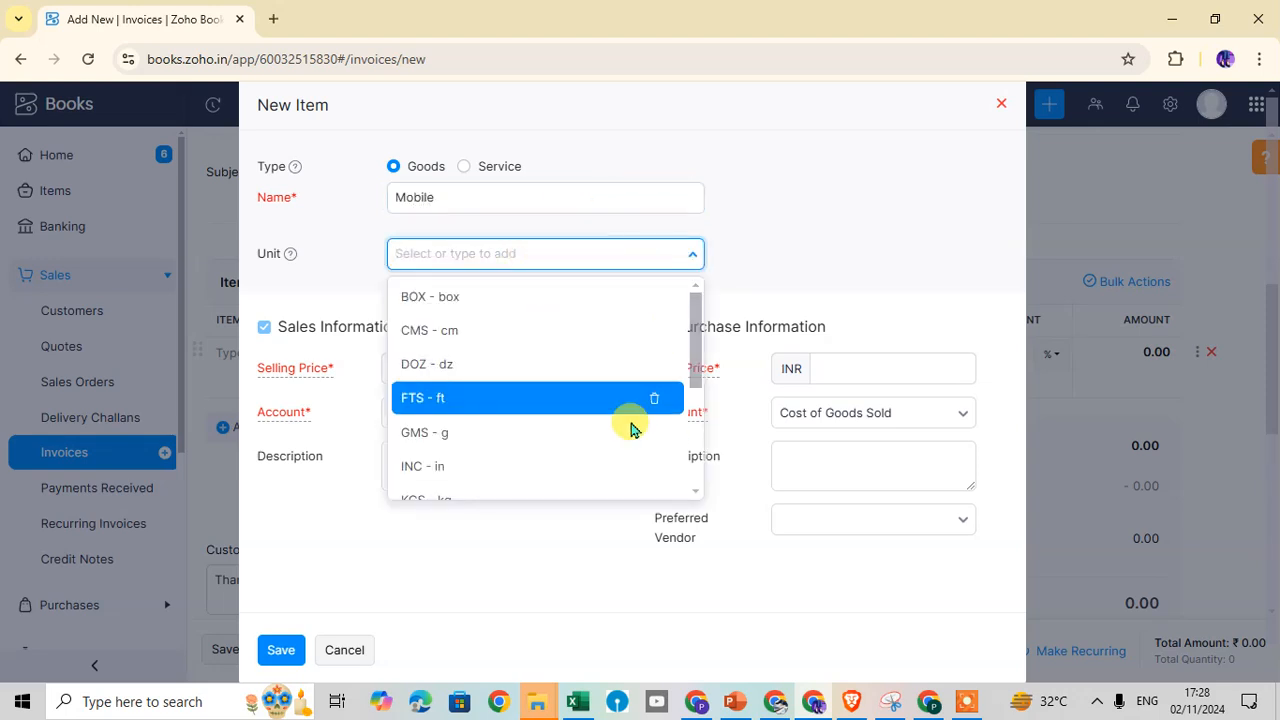
scroll(585, 405, down, 3)
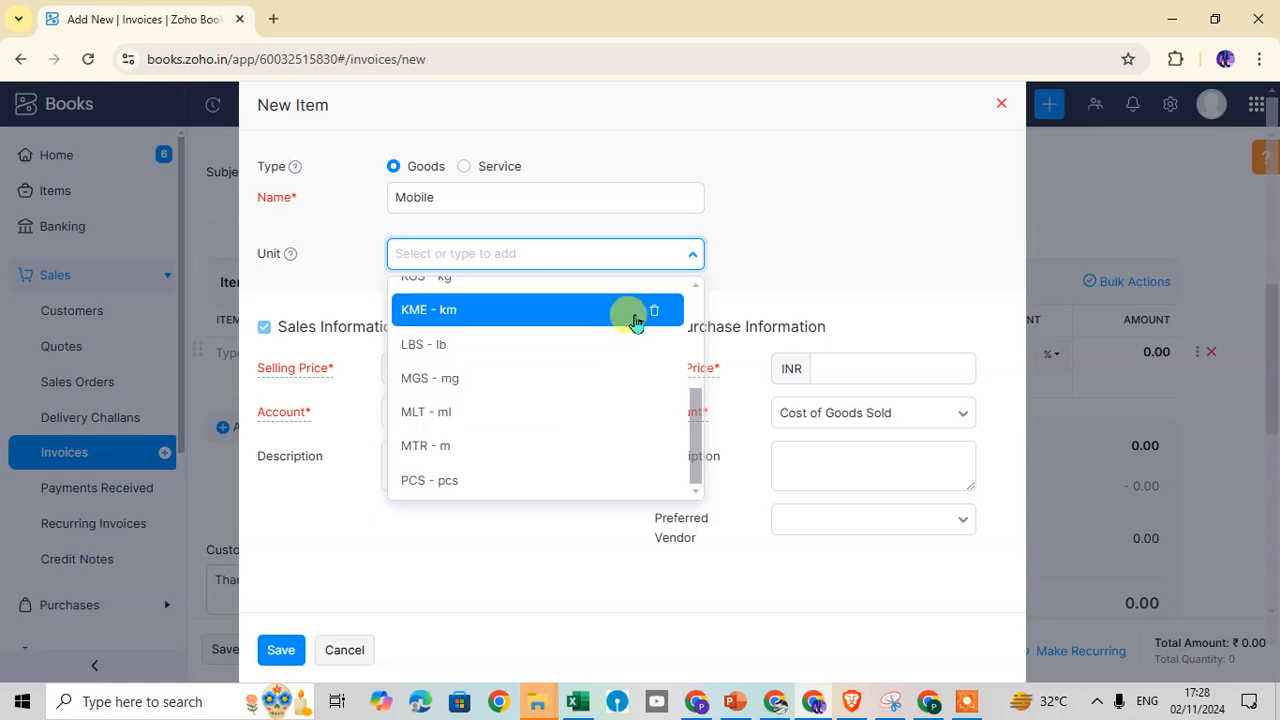
scroll(540, 420, down, 1)
click(466, 451)
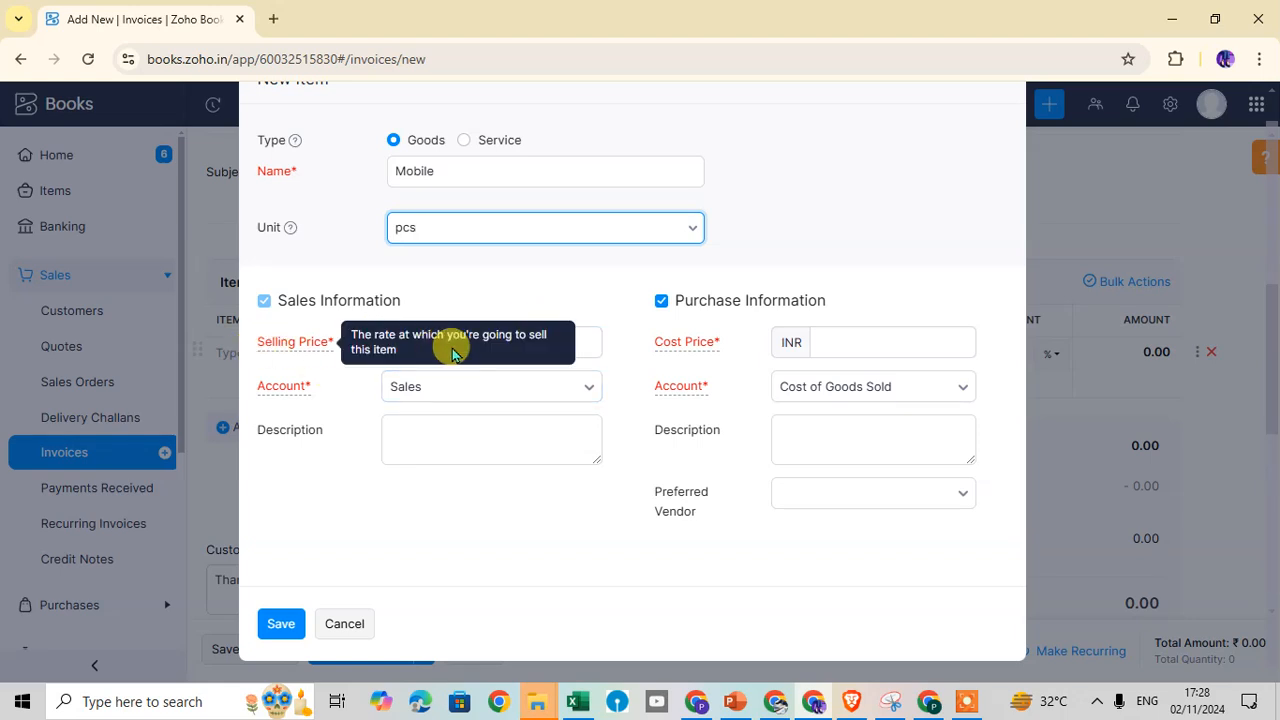
Give Mobile selling price 17000 with the Sales account and cost price 15000, then save it to the invoice
click(566, 340)
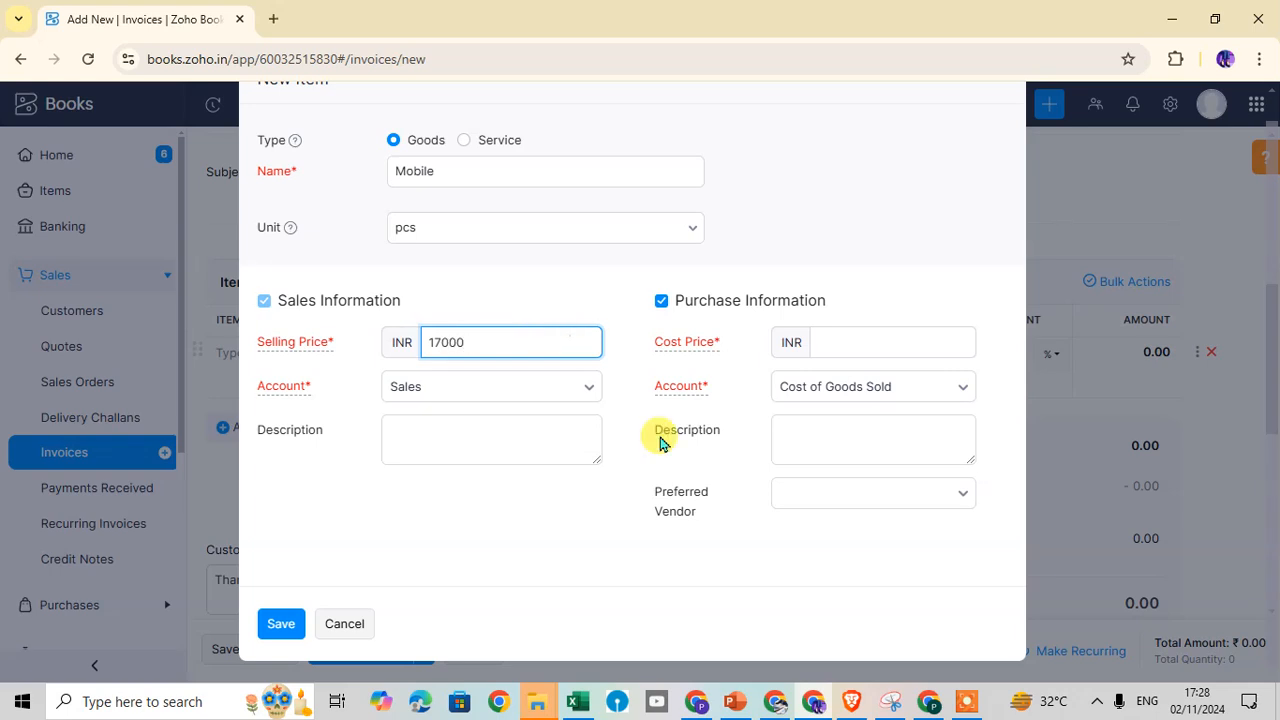
click(546, 389)
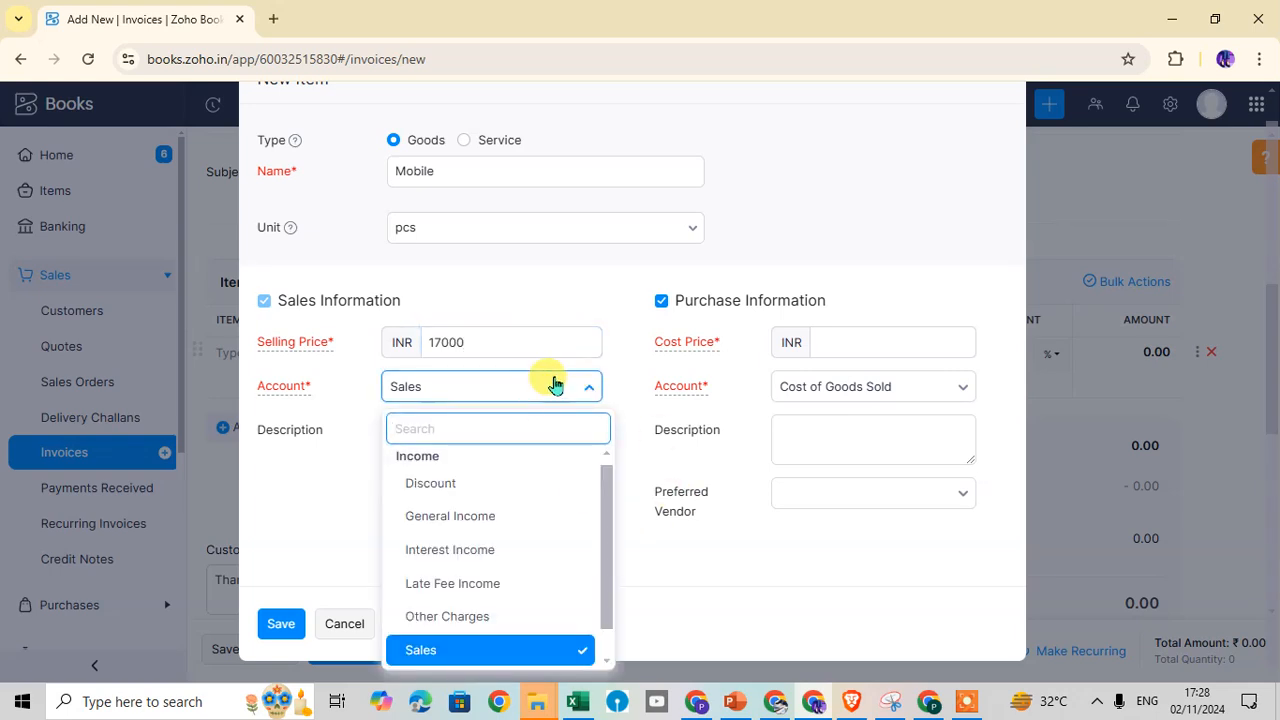
click(555, 386)
click(900, 341)
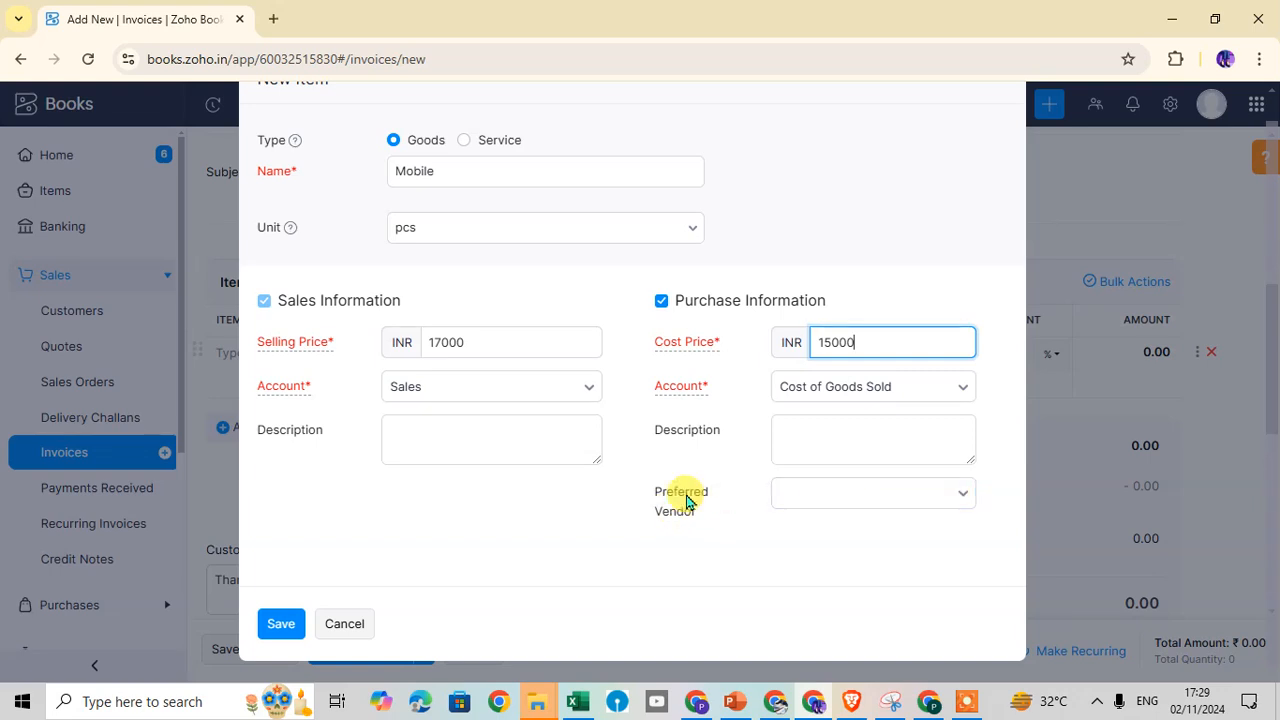
click(953, 494)
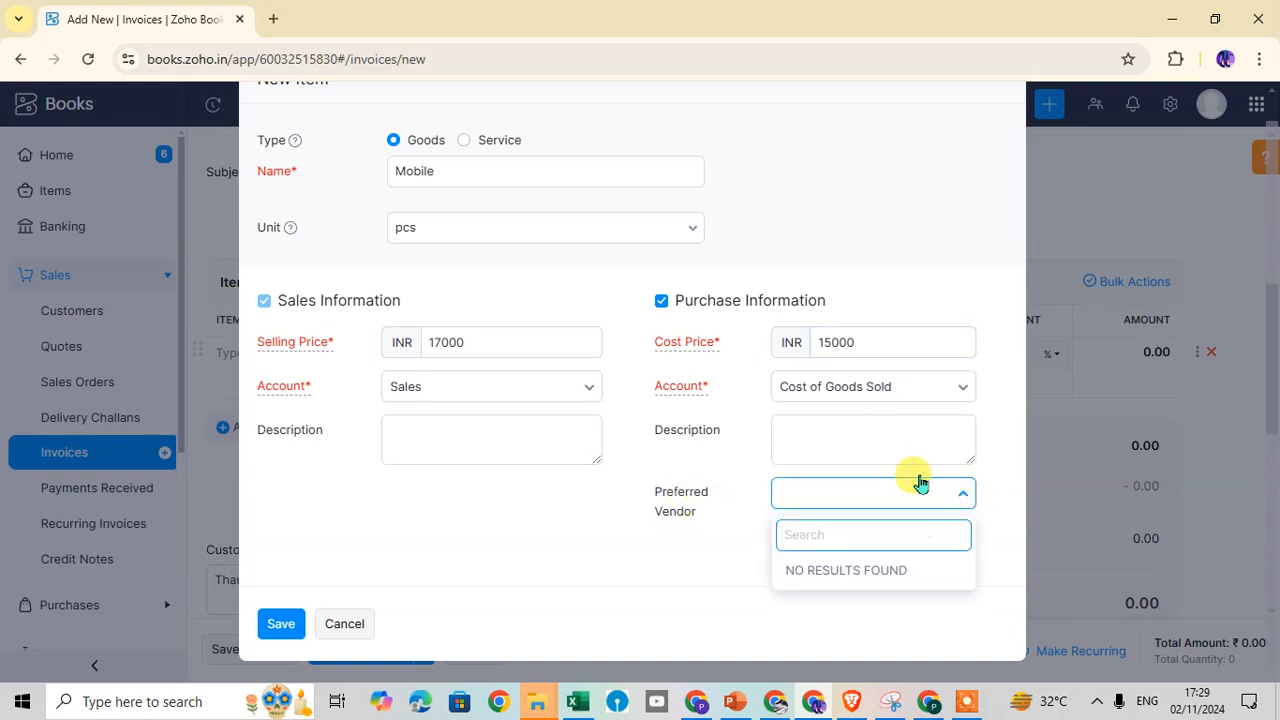
click(590, 545)
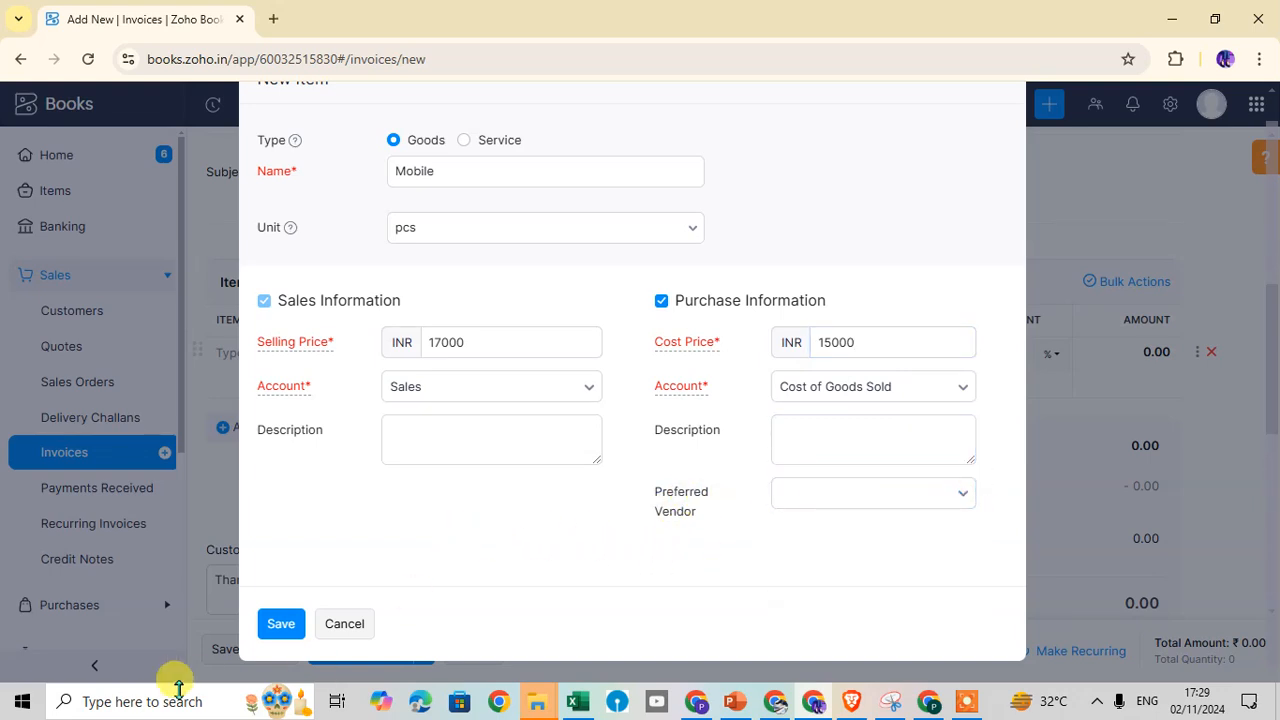
click(281, 625)
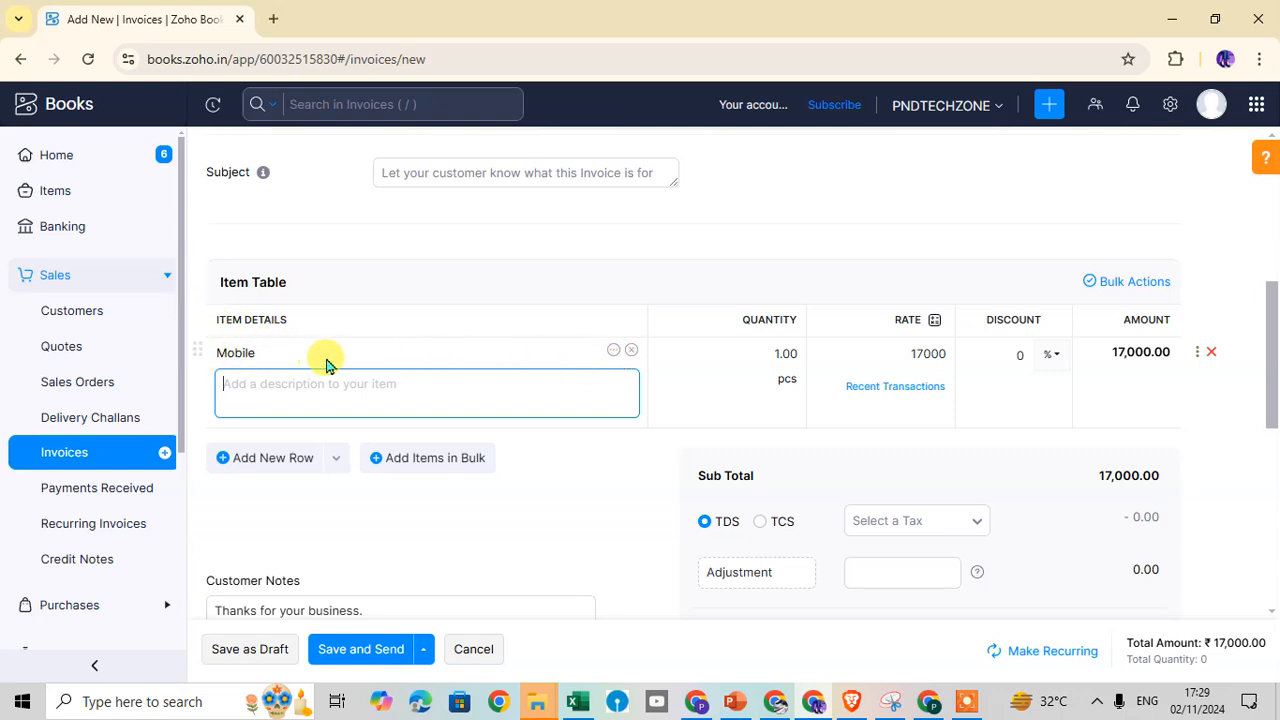
click(613, 352)
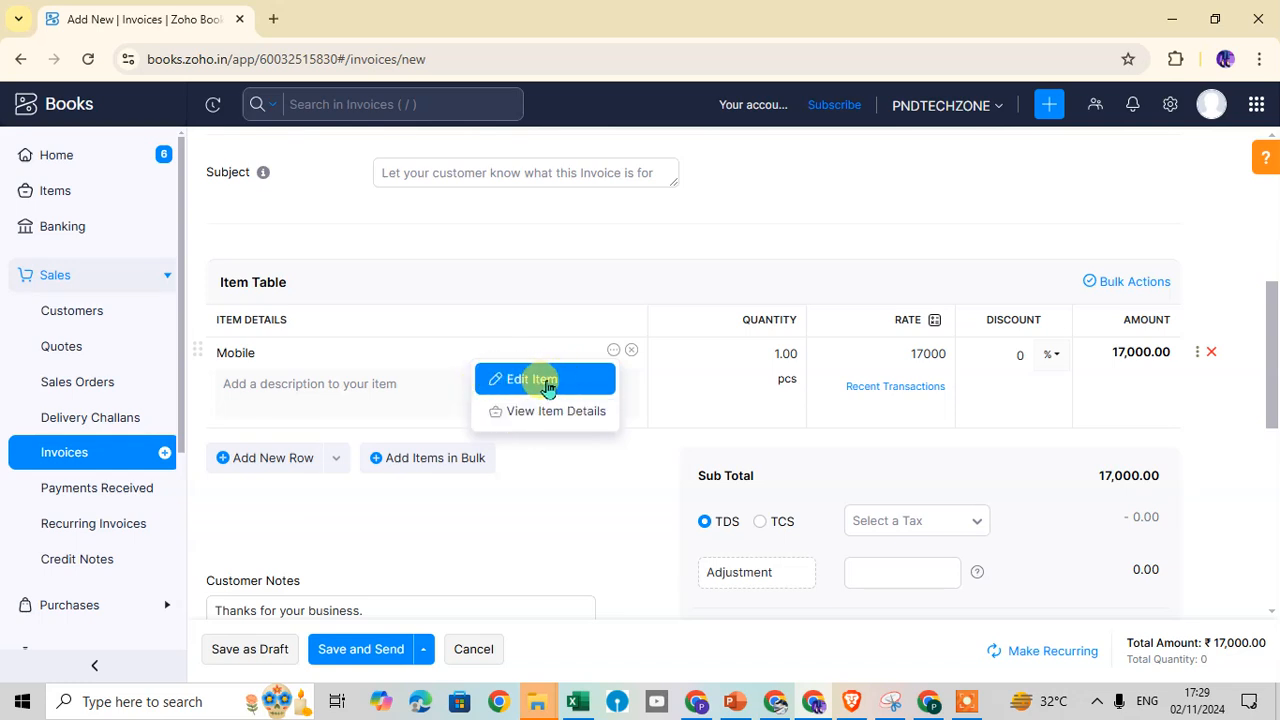
click(604, 428)
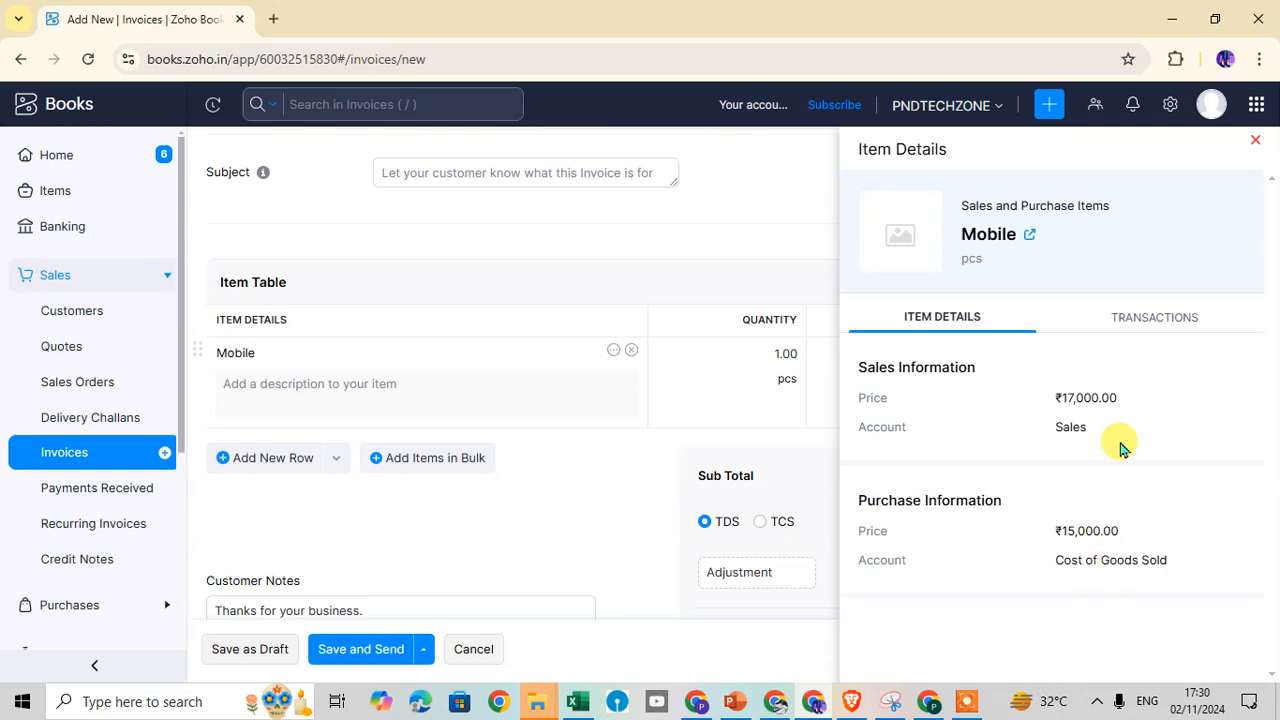
click(1254, 144)
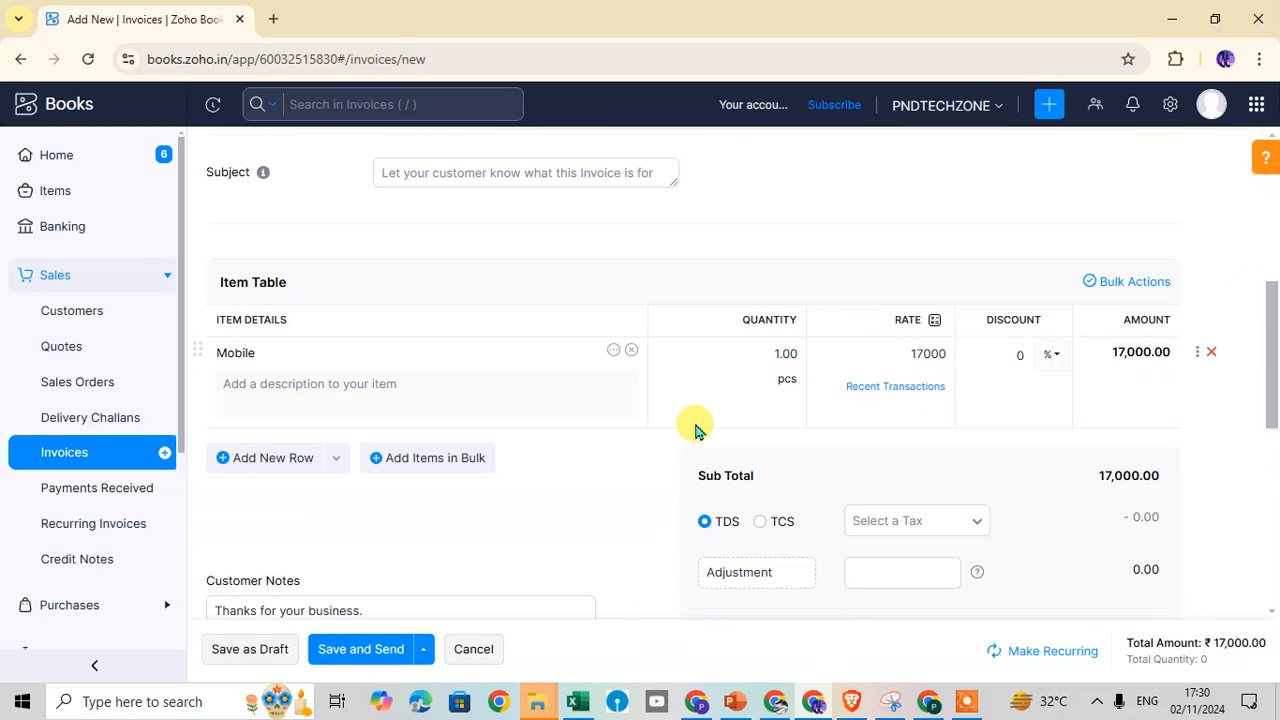
click(768, 358)
click(903, 352)
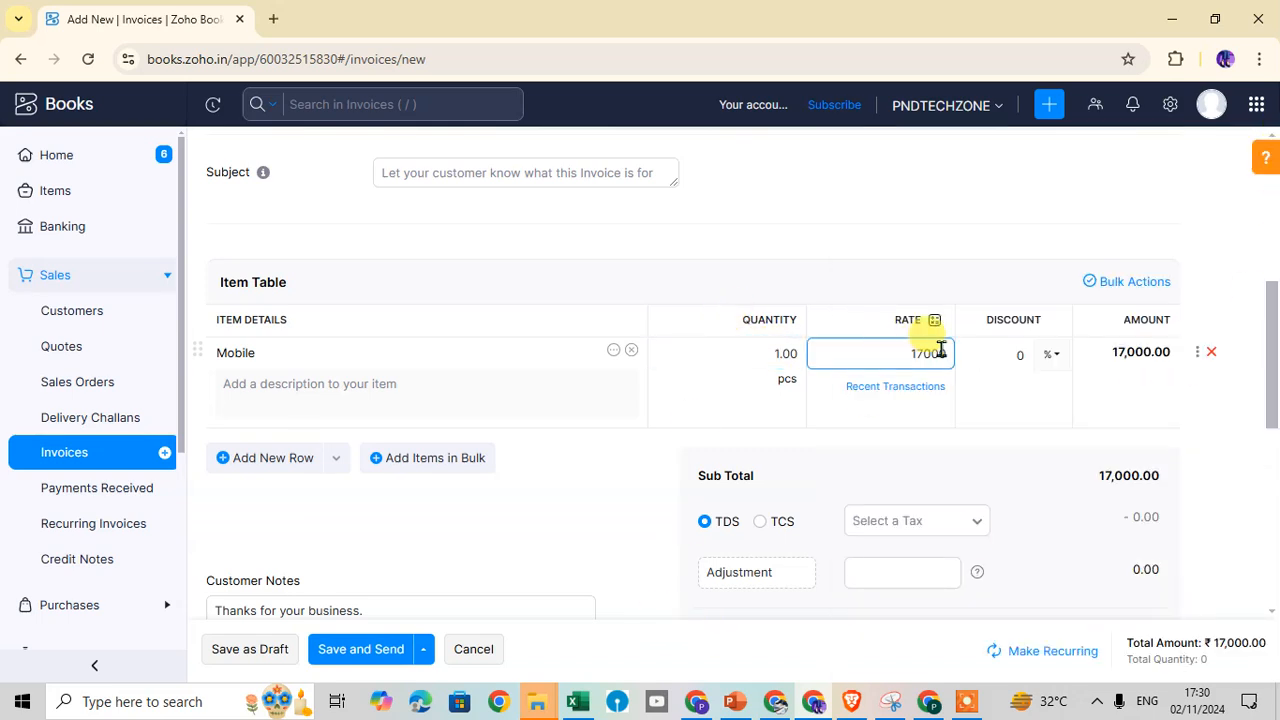
Enter a discount on the Mobile line using the default discount type
click(1014, 357)
click(1110, 354)
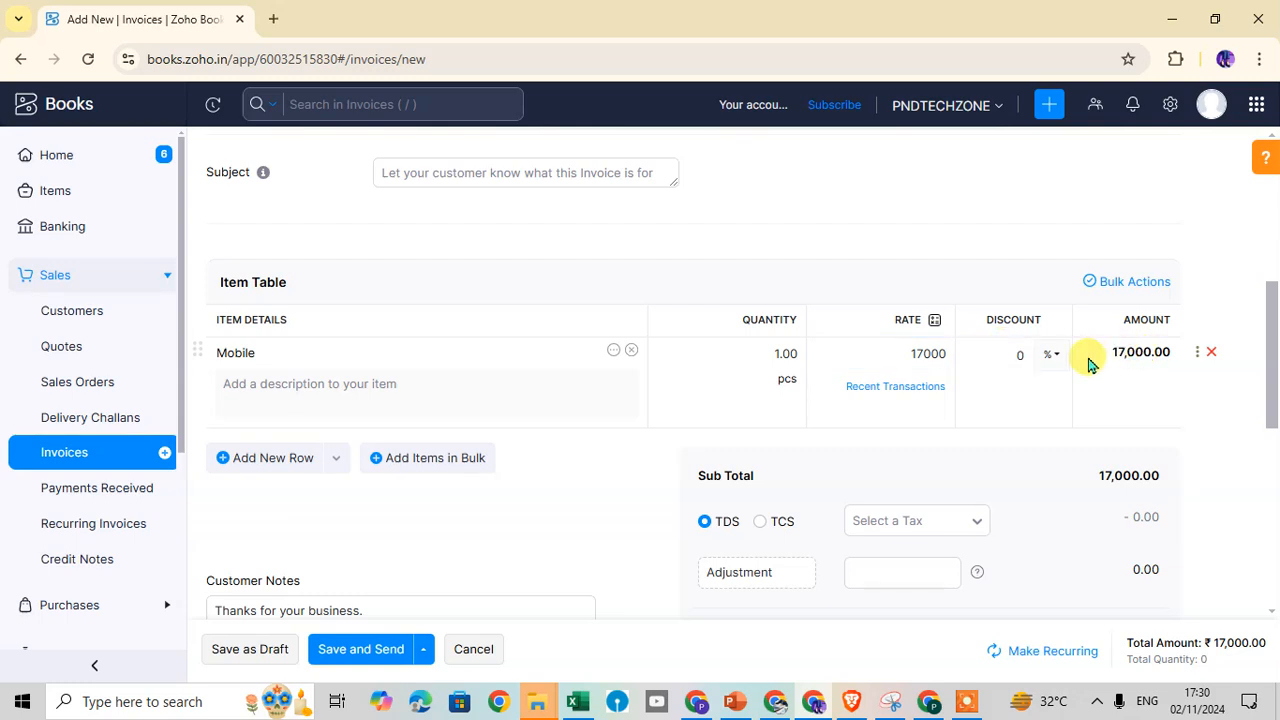
click(886, 368)
click(1056, 358)
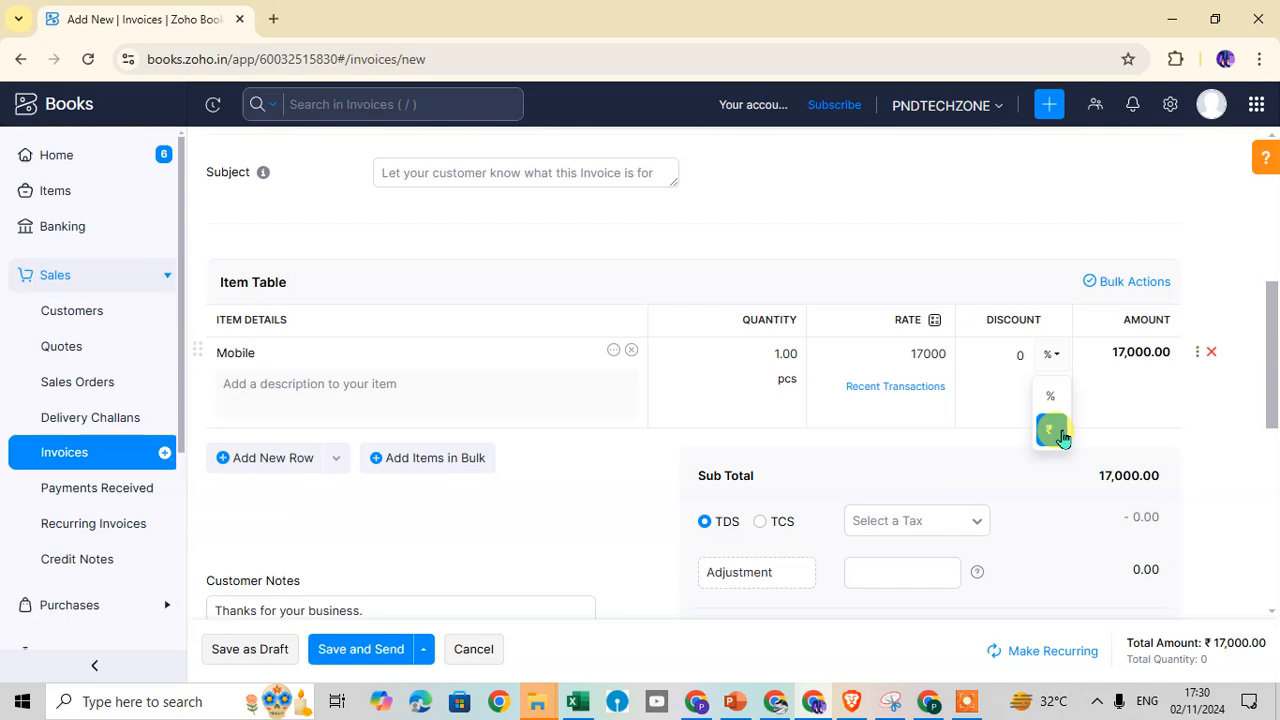
click(1046, 398)
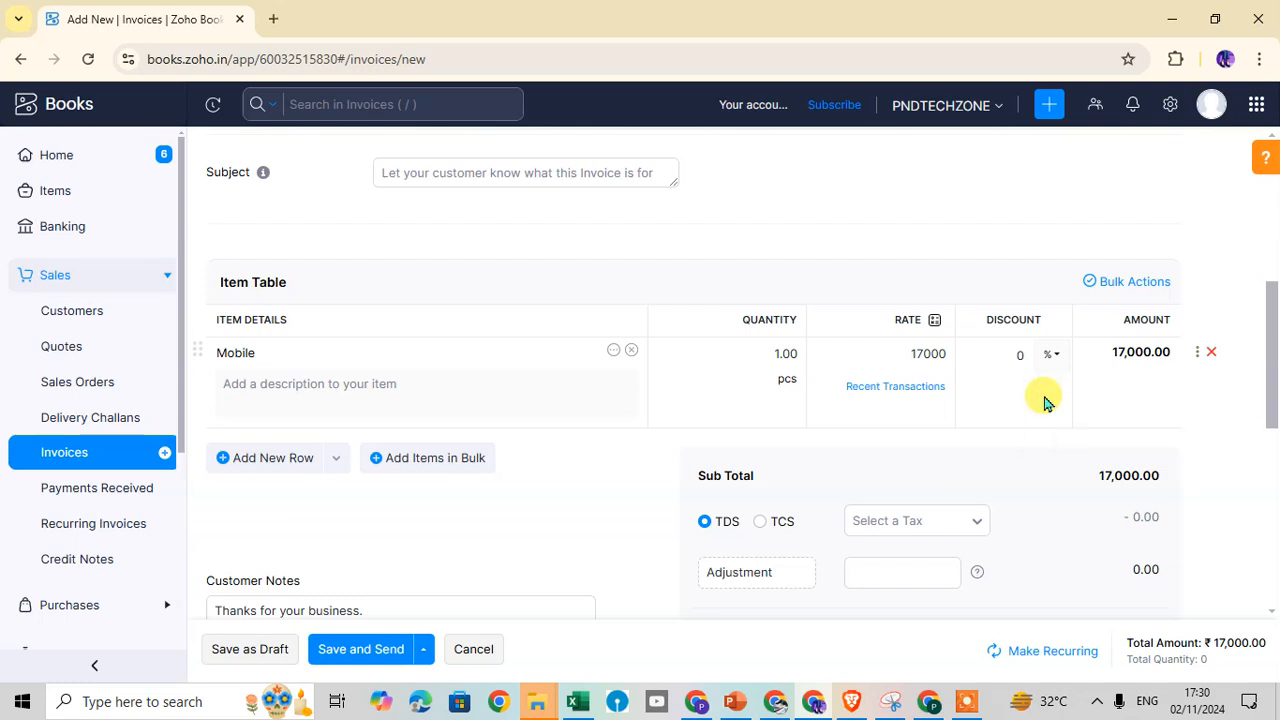
click(992, 358)
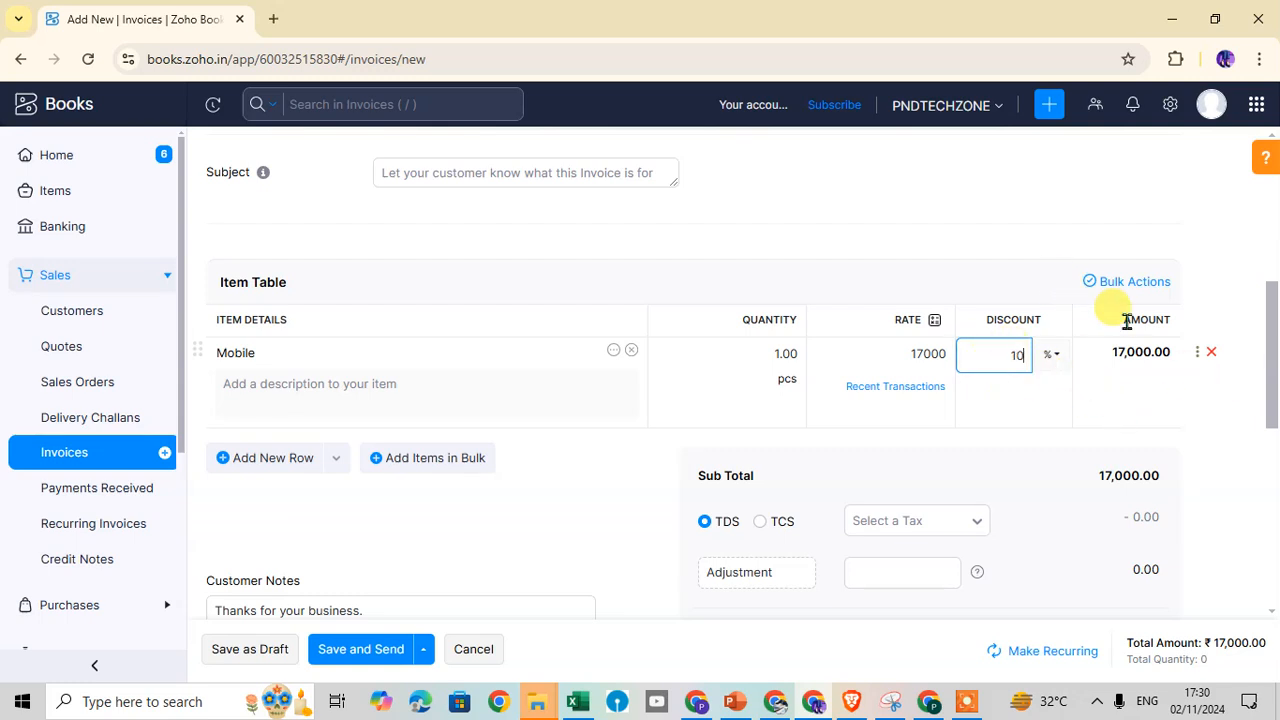
click(1124, 388)
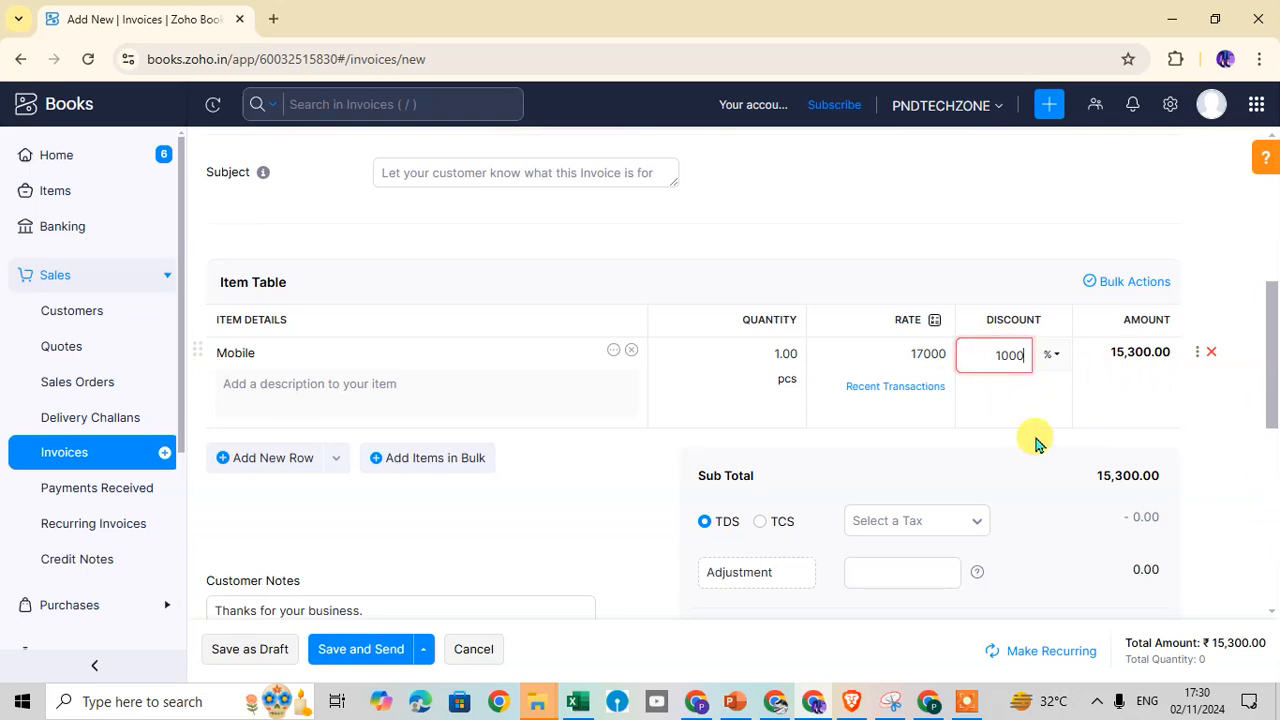
Switch the Mobile line's discount to a flat ₹1000, bringing amount and total to 16,000.00
click(1052, 354)
click(1054, 430)
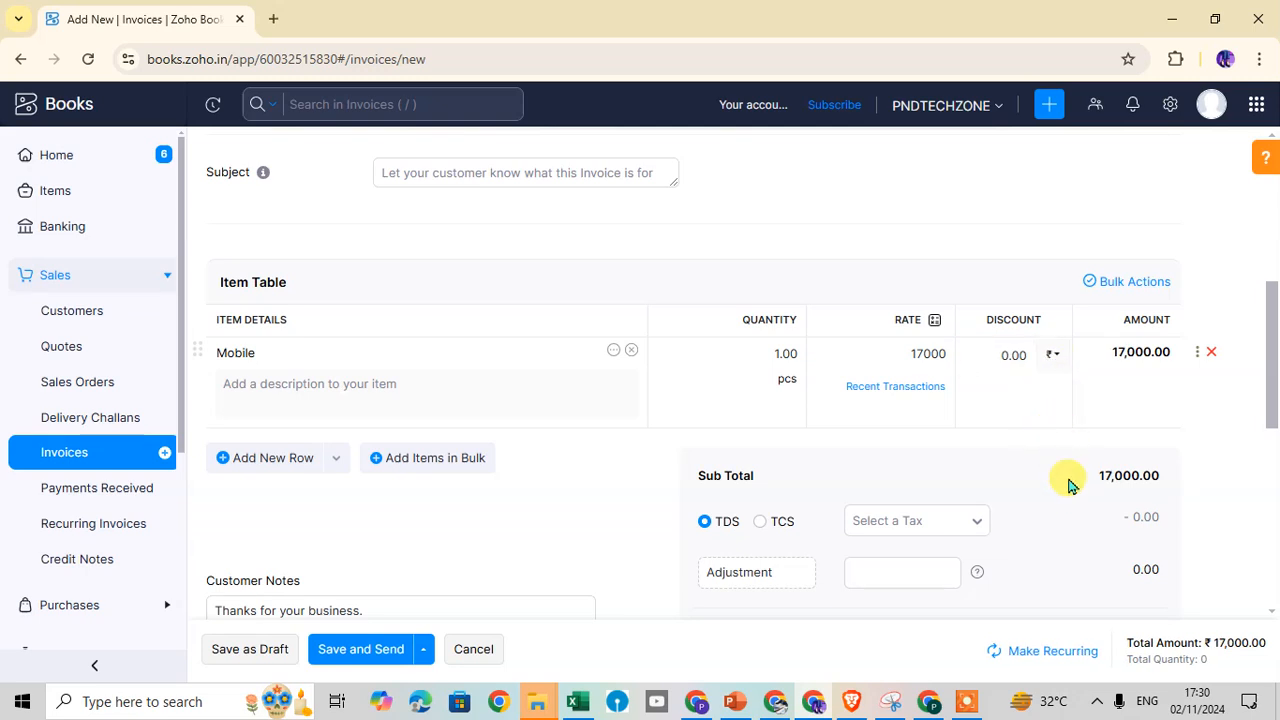
click(990, 354)
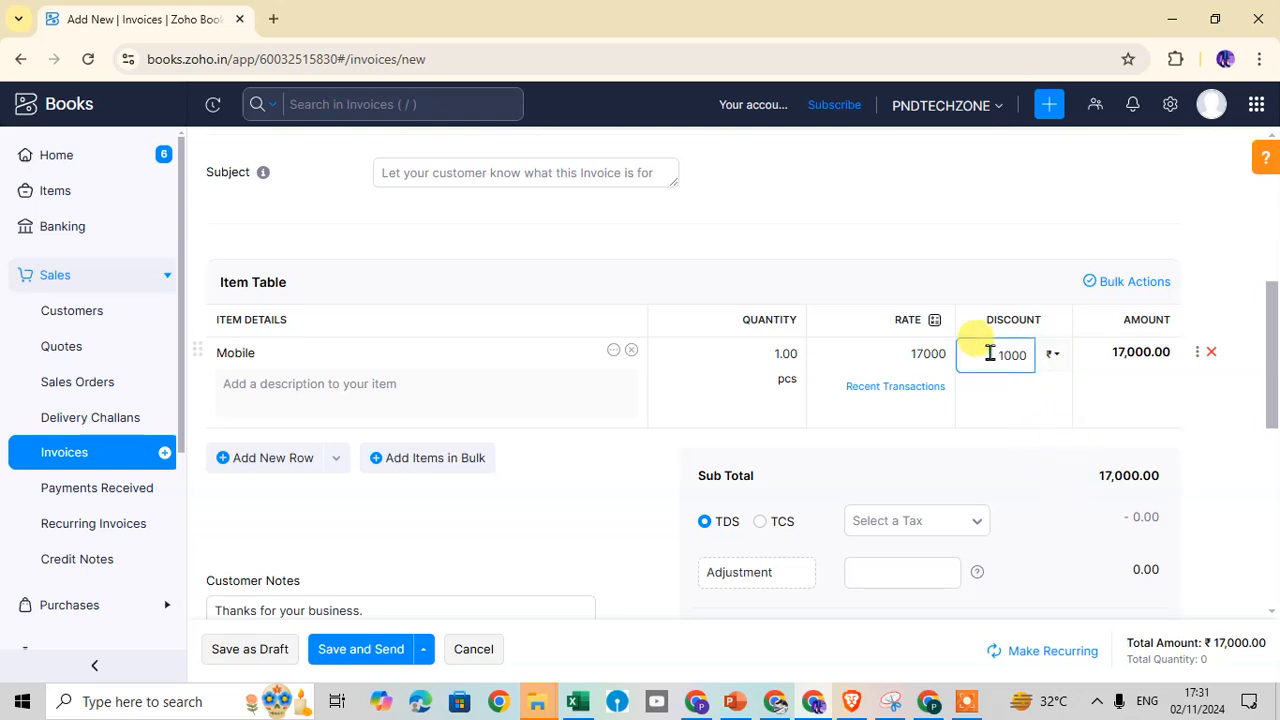
click(1014, 386)
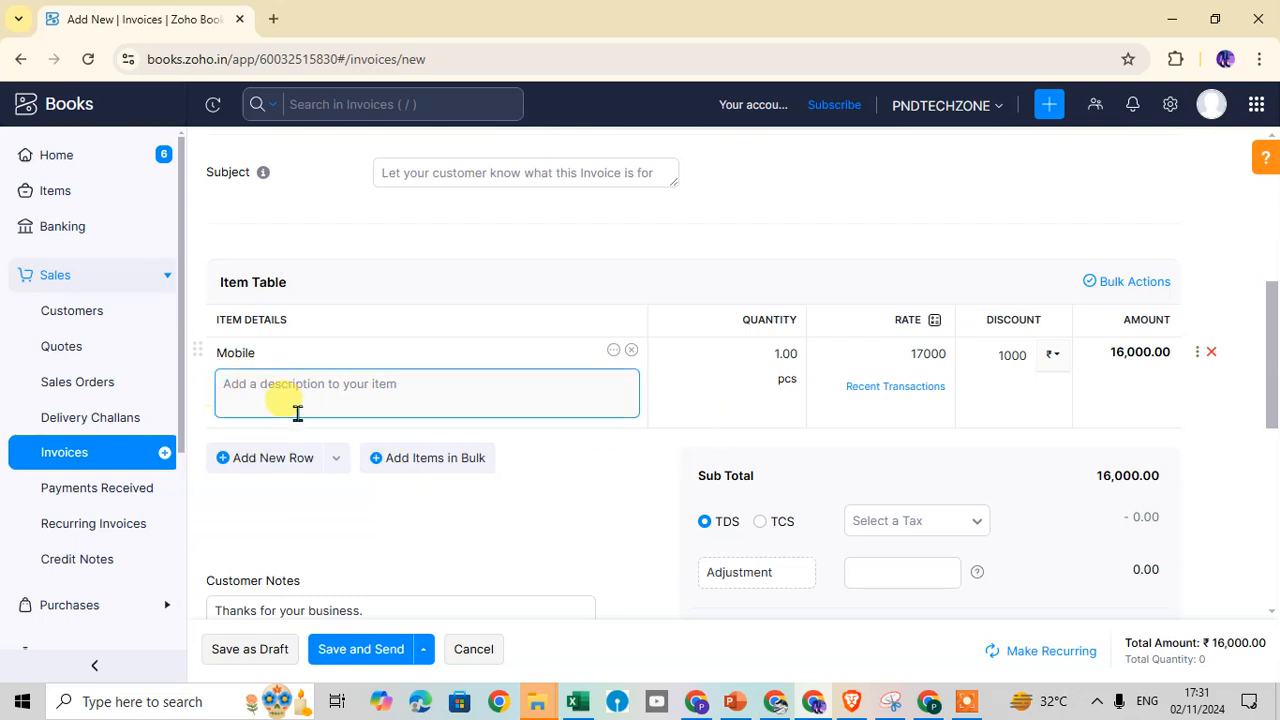
click(232, 382)
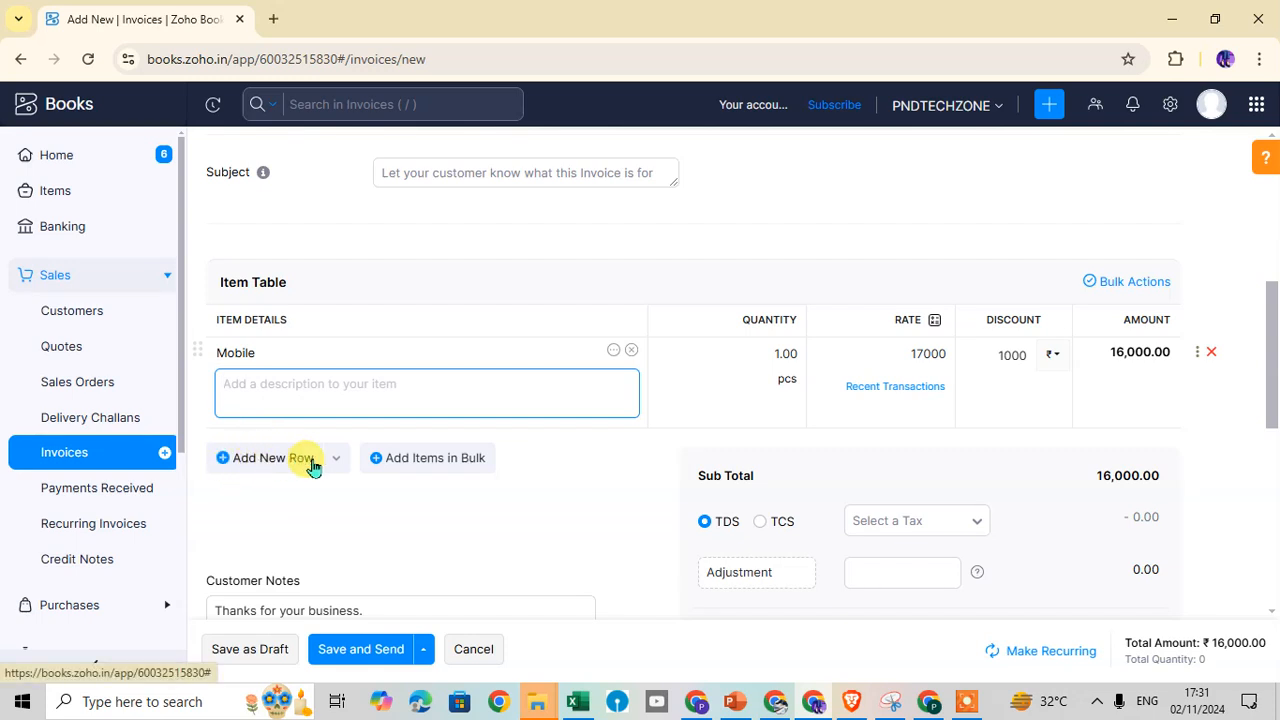
scroll(443, 400, down, 1)
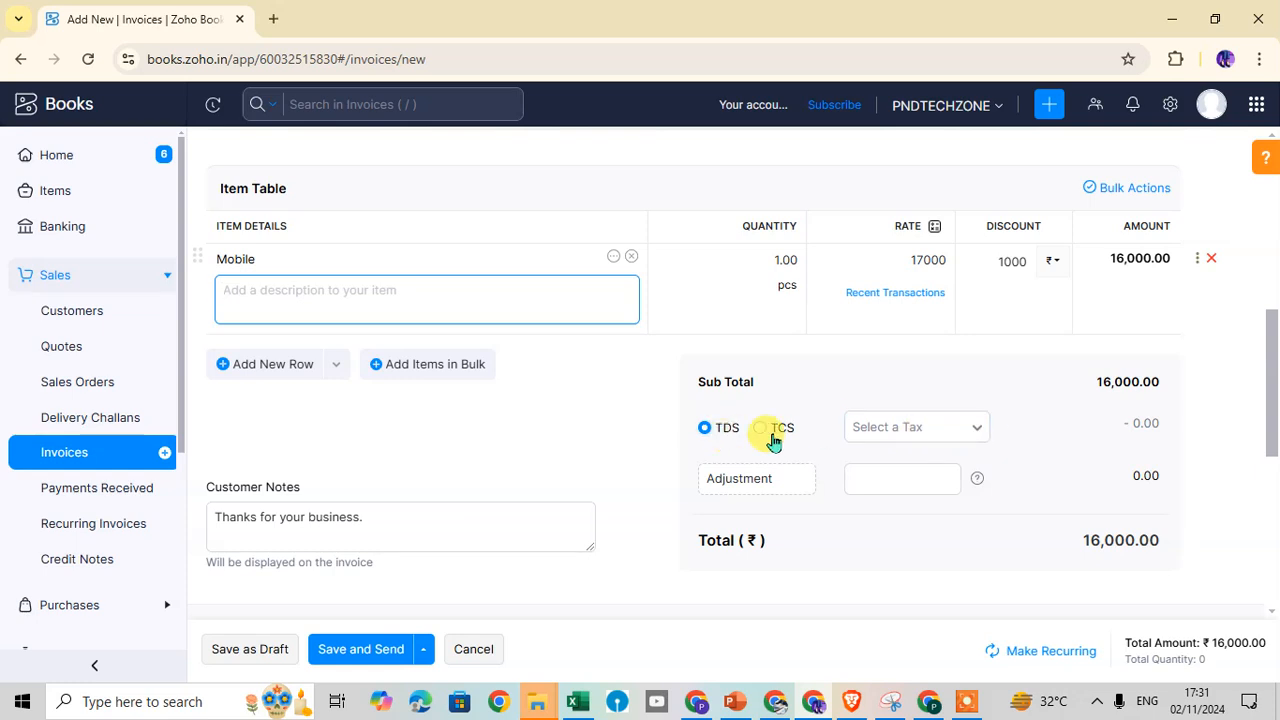
click(975, 430)
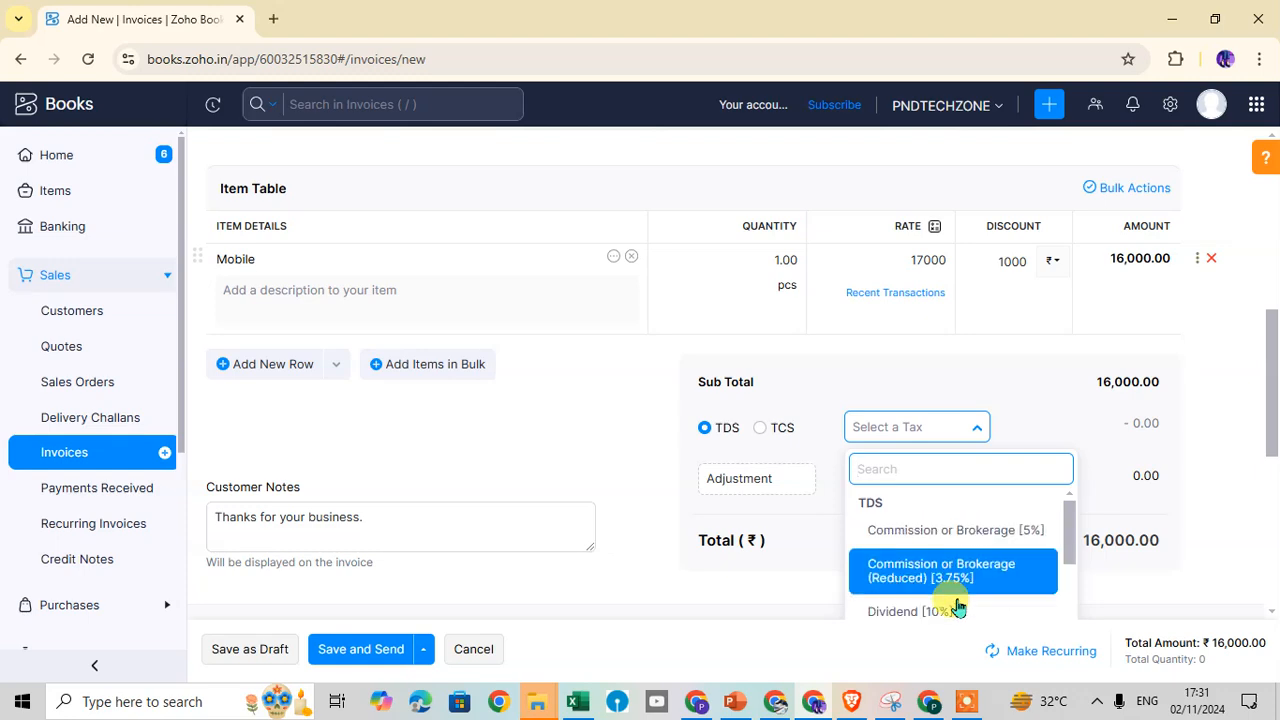
scroll(957, 600, up, 1)
click(1228, 503)
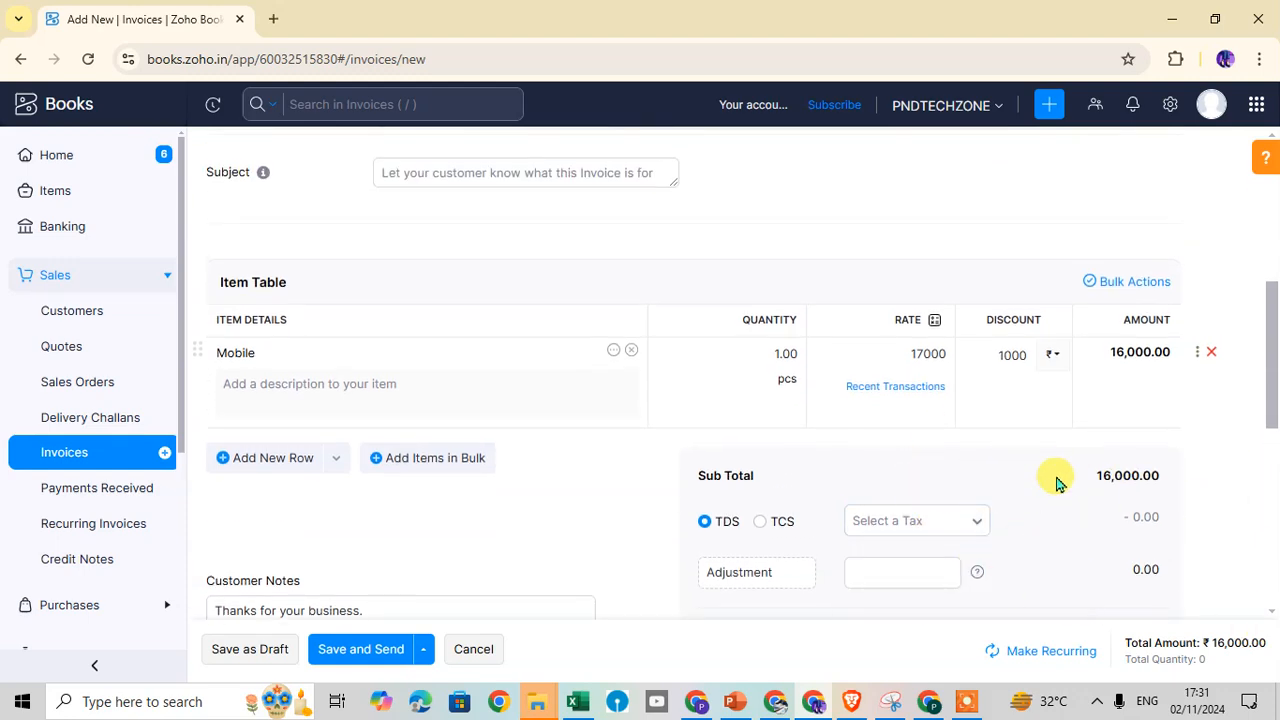
scroll(974, 505, down, 4)
scroll(954, 349, down, 2)
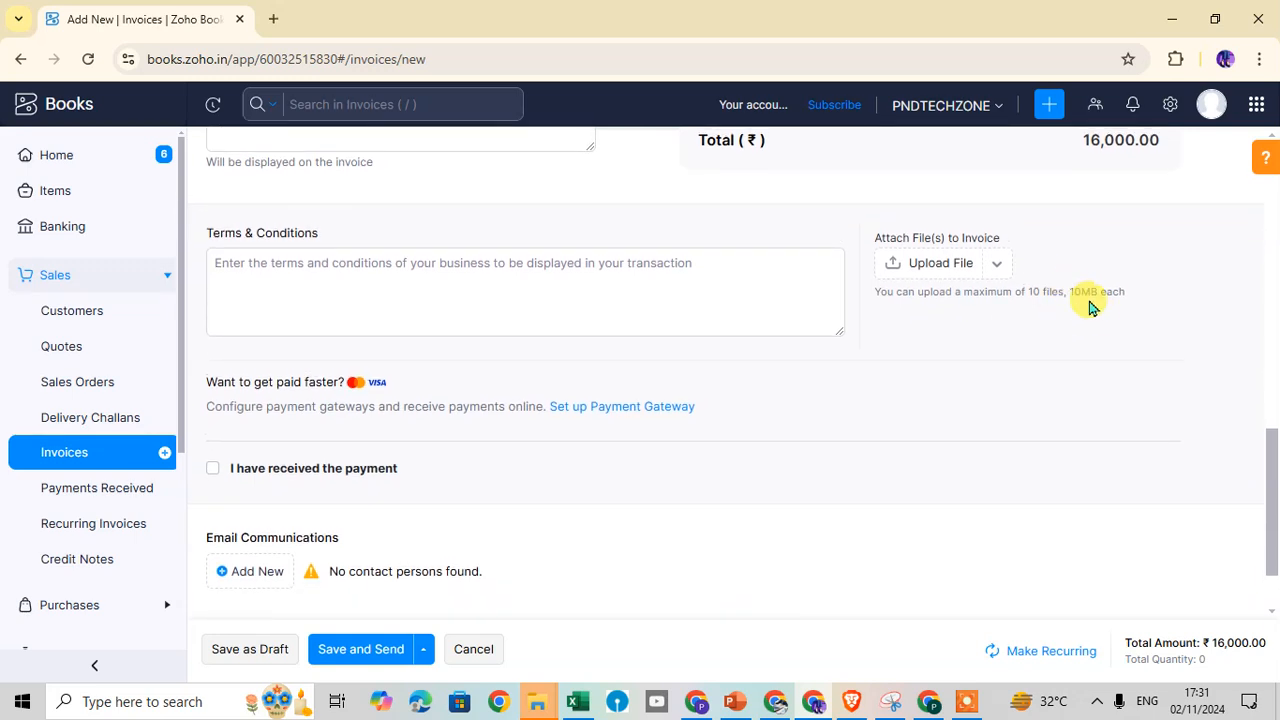
scroll(1272, 530, up, 2)
scroll(1272, 450, up, 1)
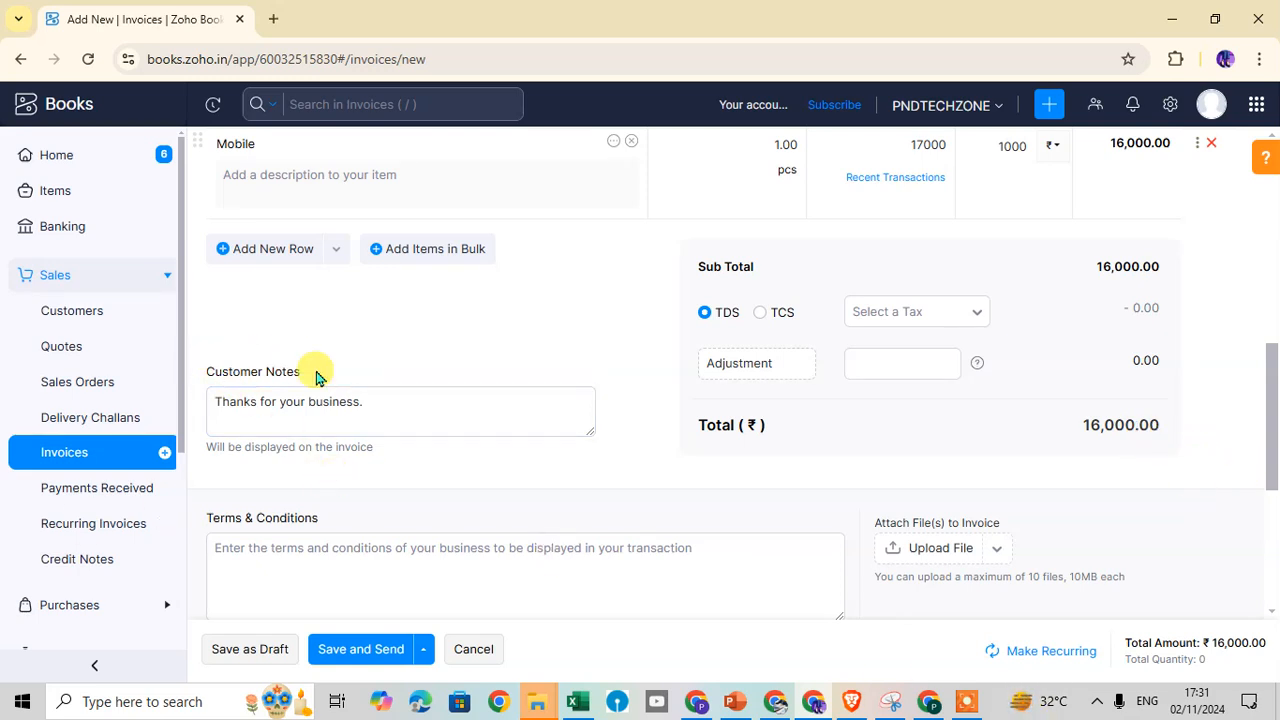
click(298, 410)
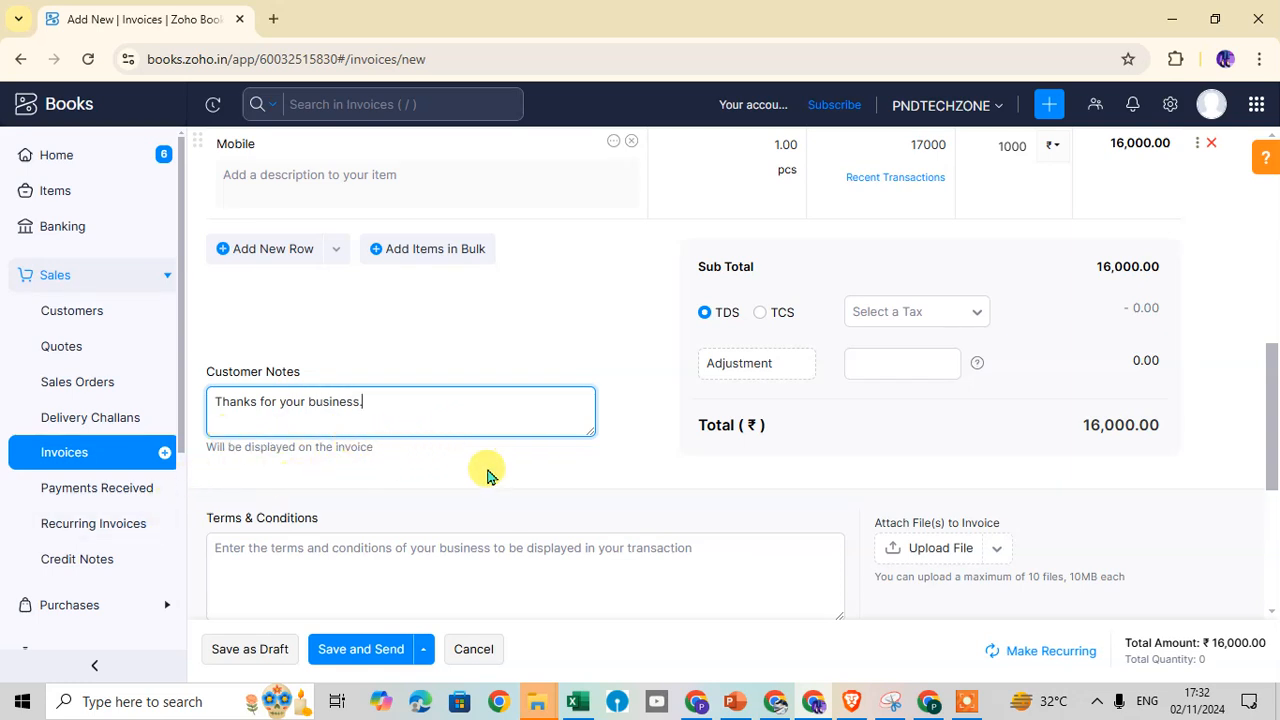
scroll(486, 471, down, 1)
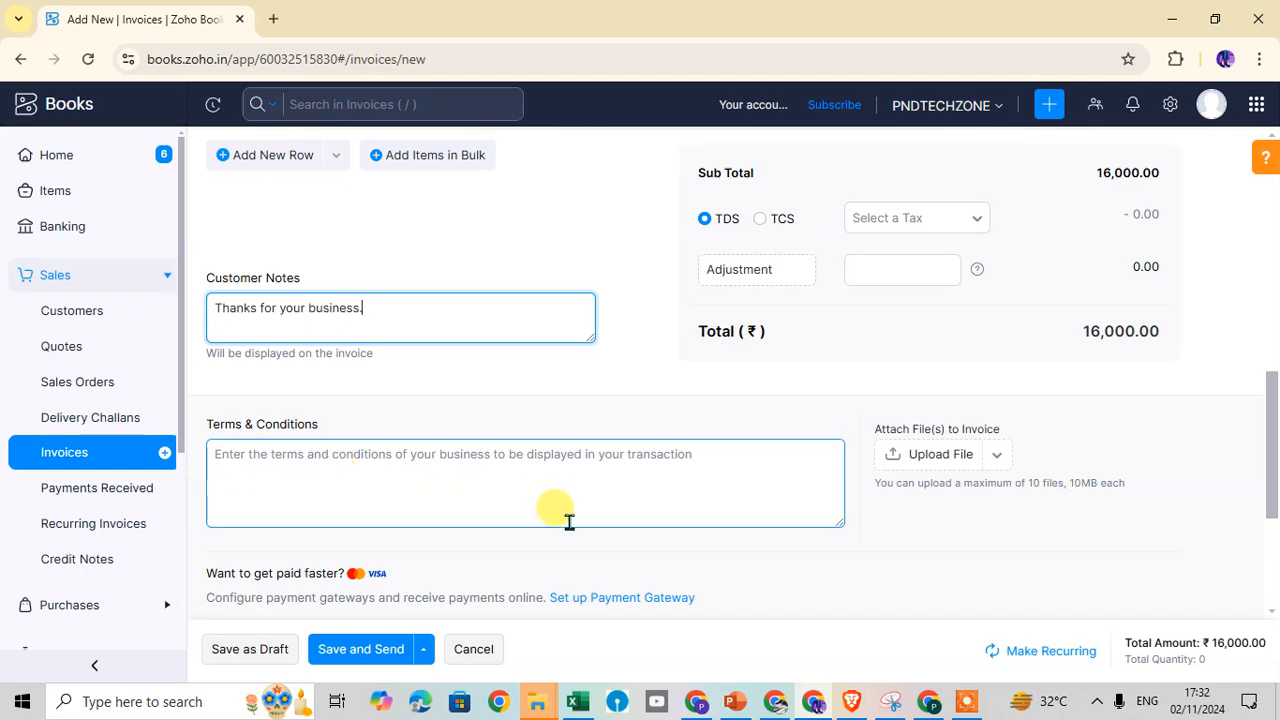
click(320, 477)
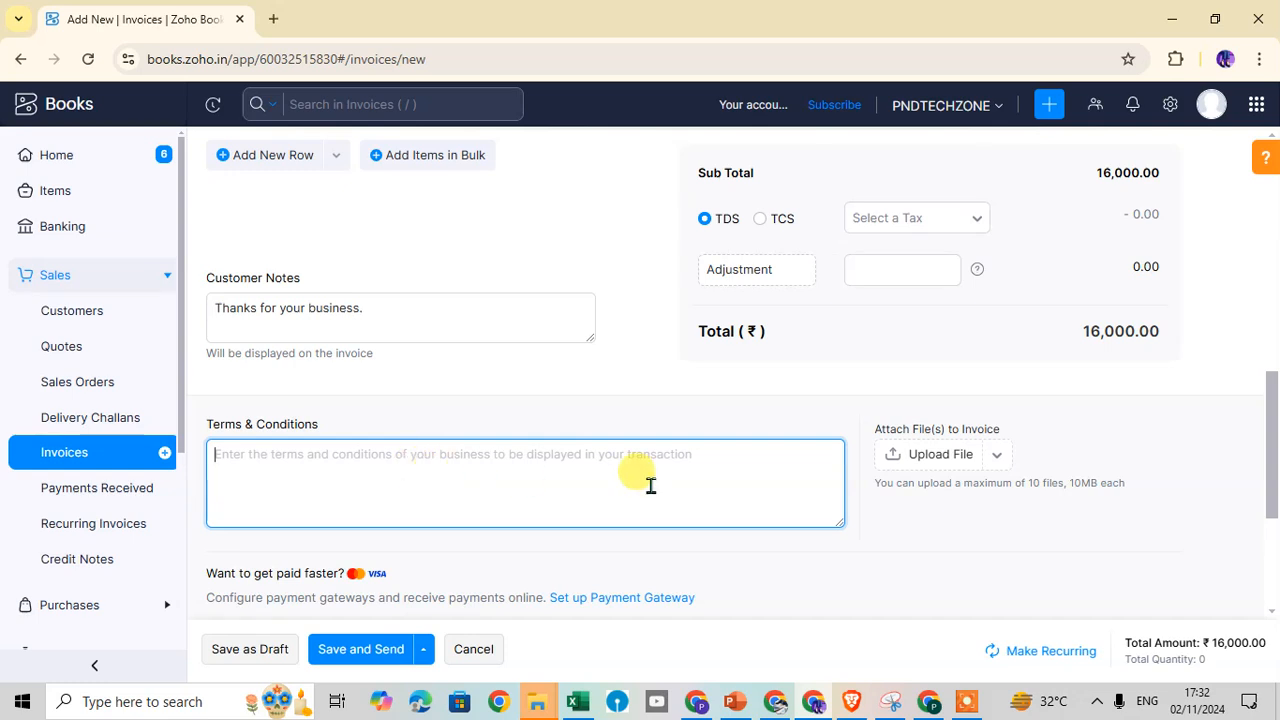
scroll(800, 460, down, 1)
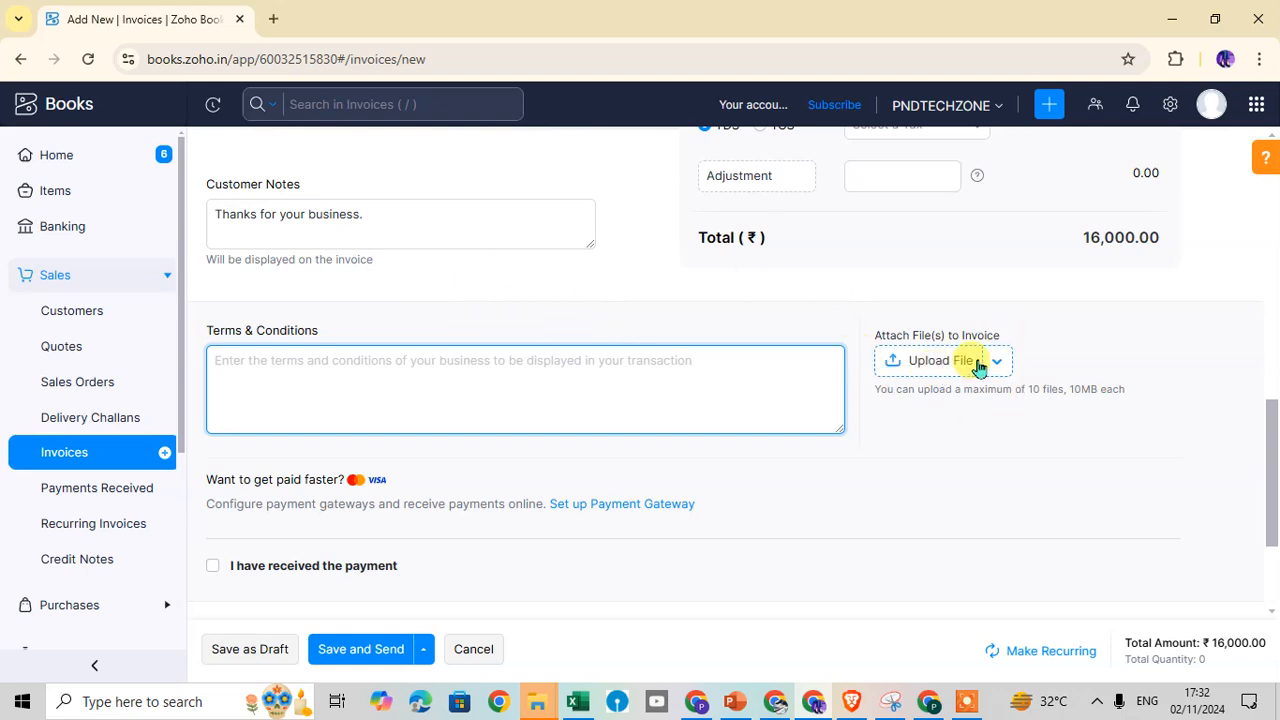
scroll(463, 420, down, 2)
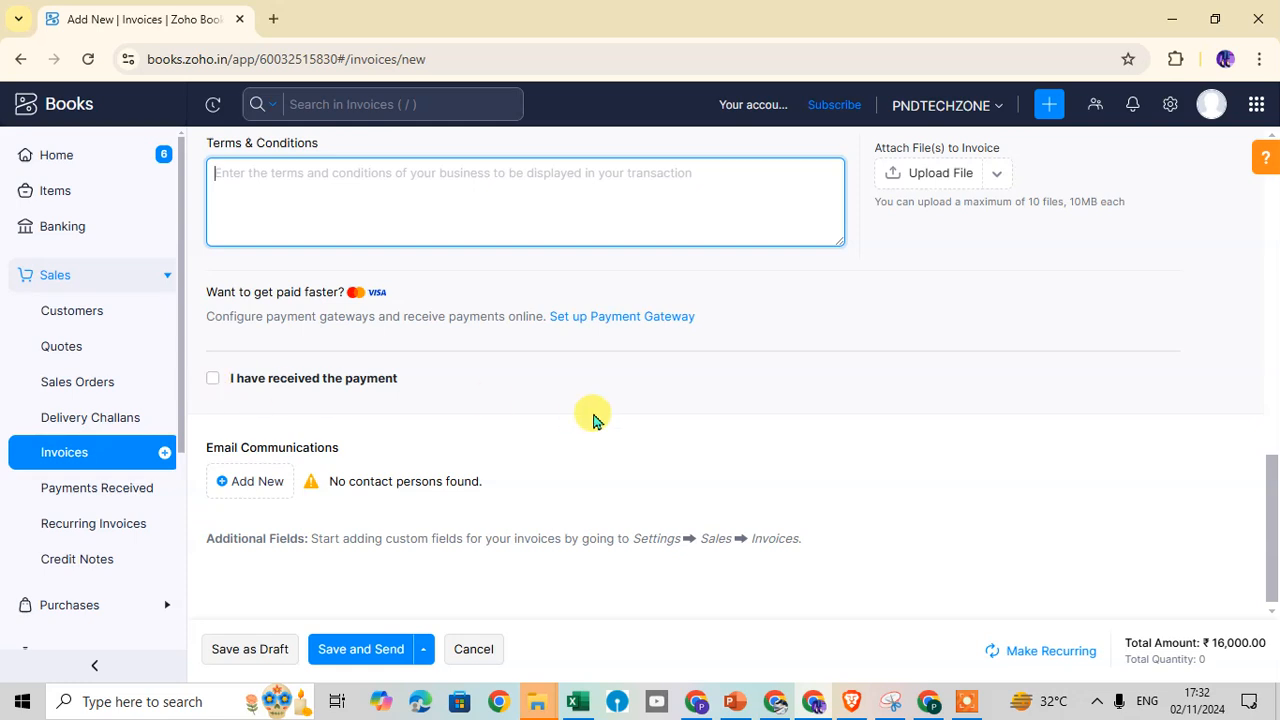
scroll(522, 438, down, 1)
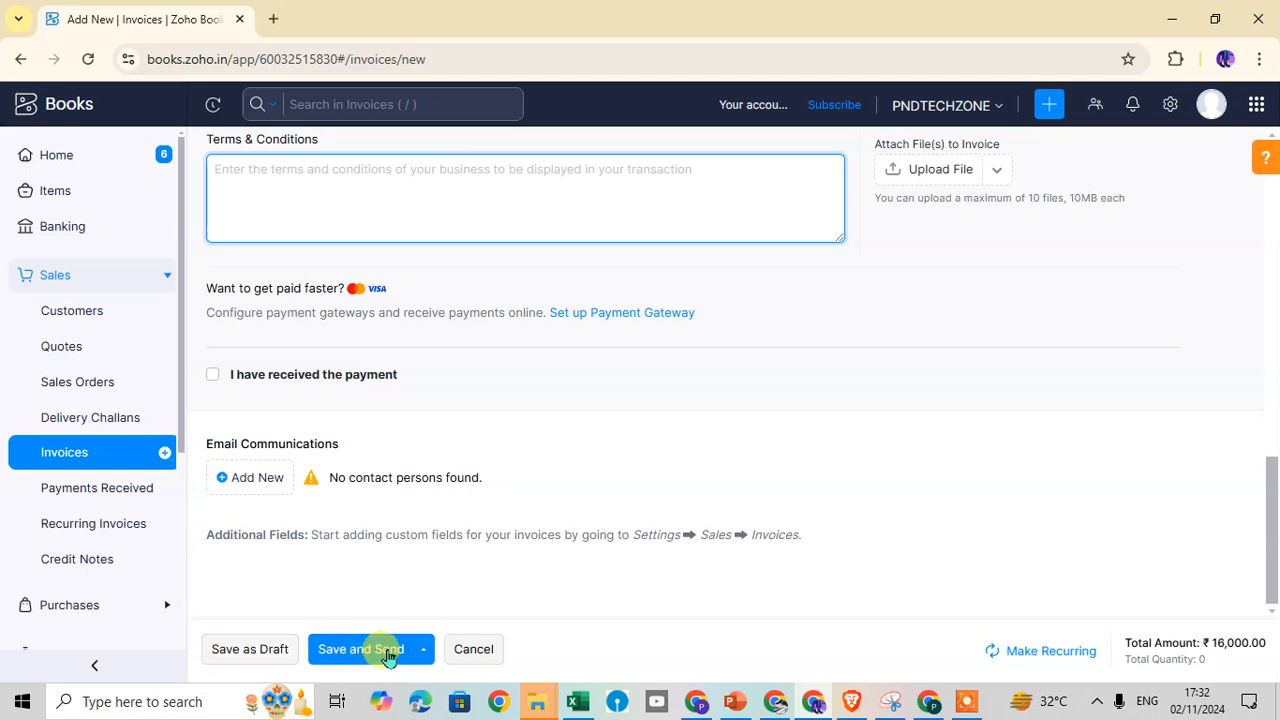
Save invoice 00001/2024 for PND TECH using Save and Print
click(425, 652)
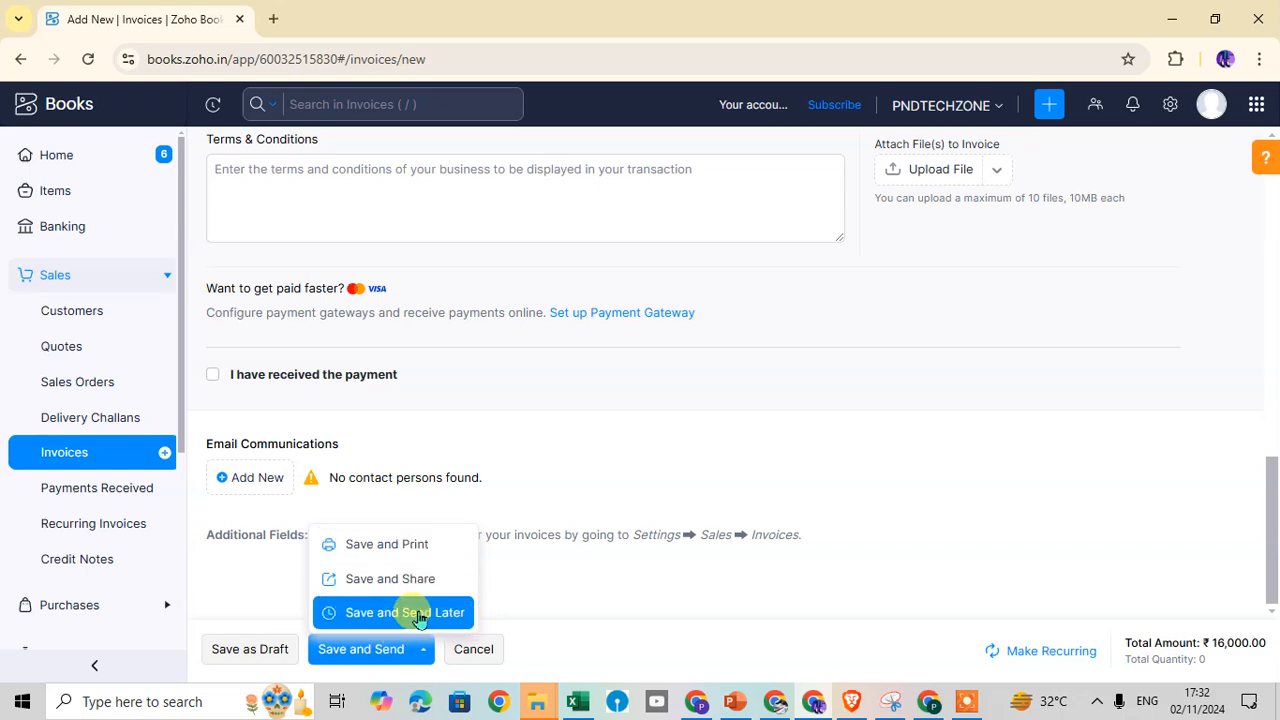
click(373, 561)
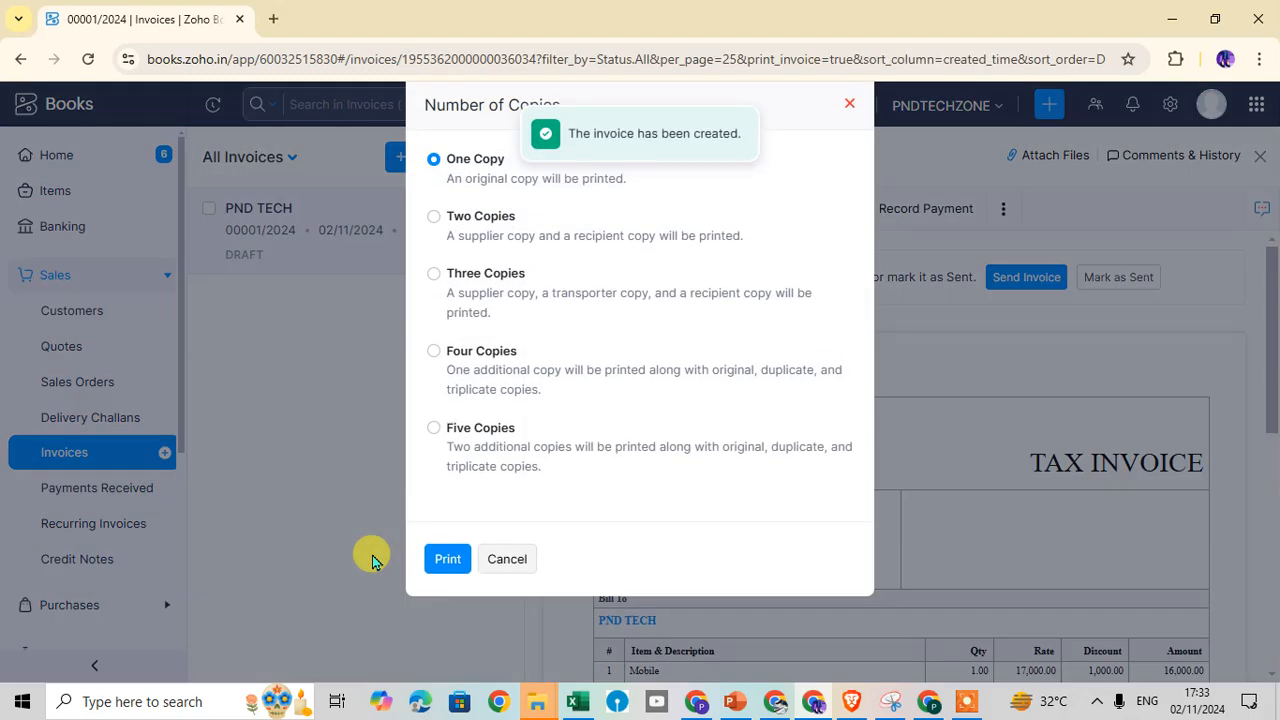